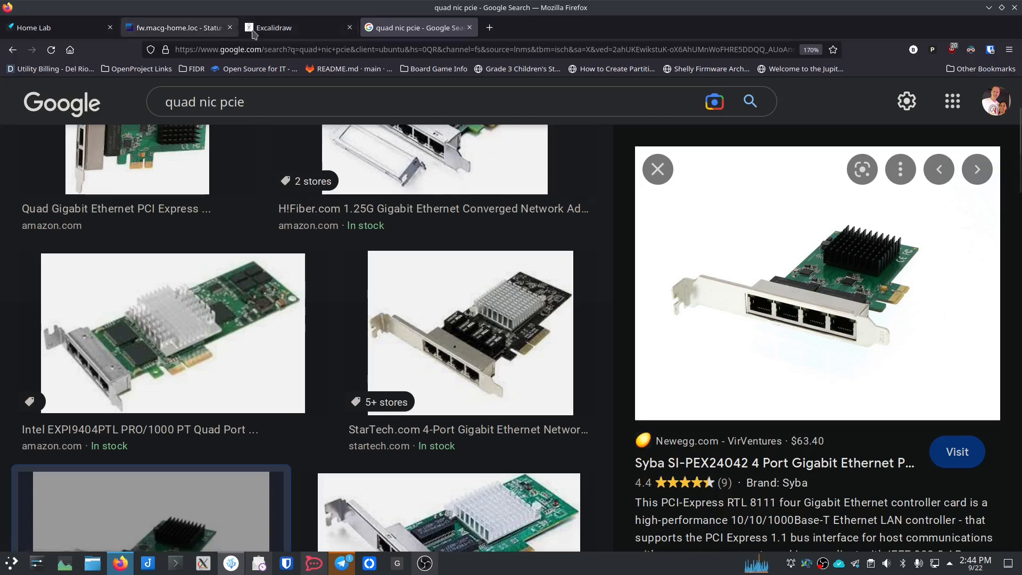
Step: Return from the Google Images quad-NIC results to the Excalidraw network diagram
left_click(292, 33)
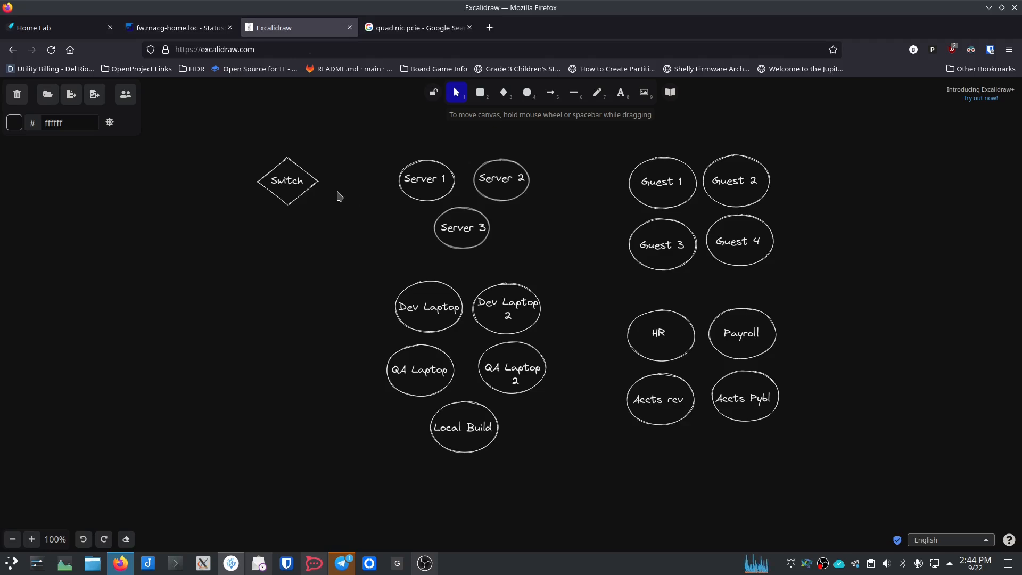
Step: Draw rectangles around the three servers, the laptops with Local Build, and the four Guests, then select the finance circles
left_click(480, 94)
mouse_move(374, 142)
left_mouse_down()
mouse_move(500, 199)
mouse_move(553, 265)
left_mouse_up()
left_click(480, 94)
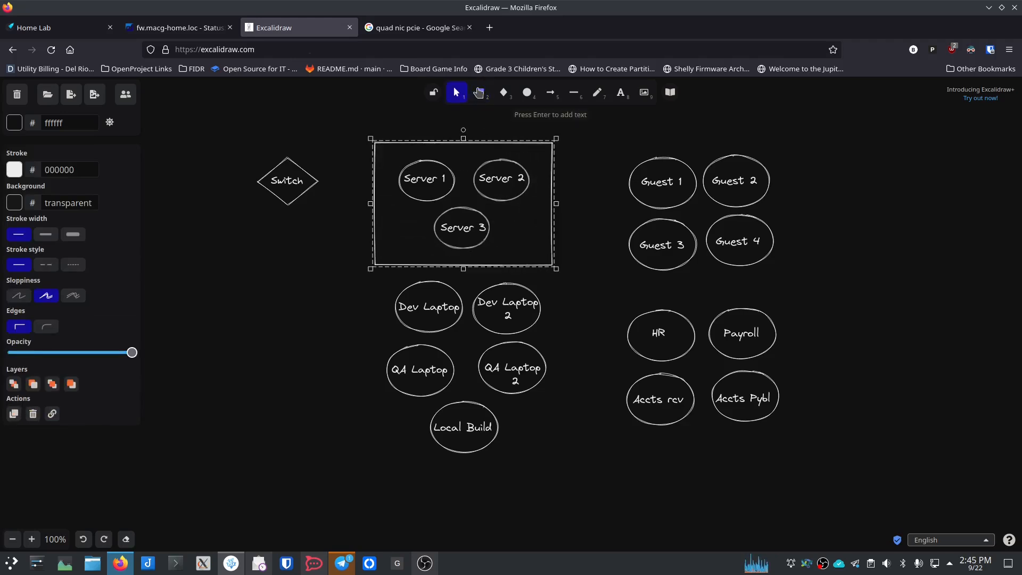
mouse_move(374, 276)
left_mouse_down()
mouse_move(479, 288)
mouse_move(527, 362)
mouse_move(565, 463)
left_mouse_up()
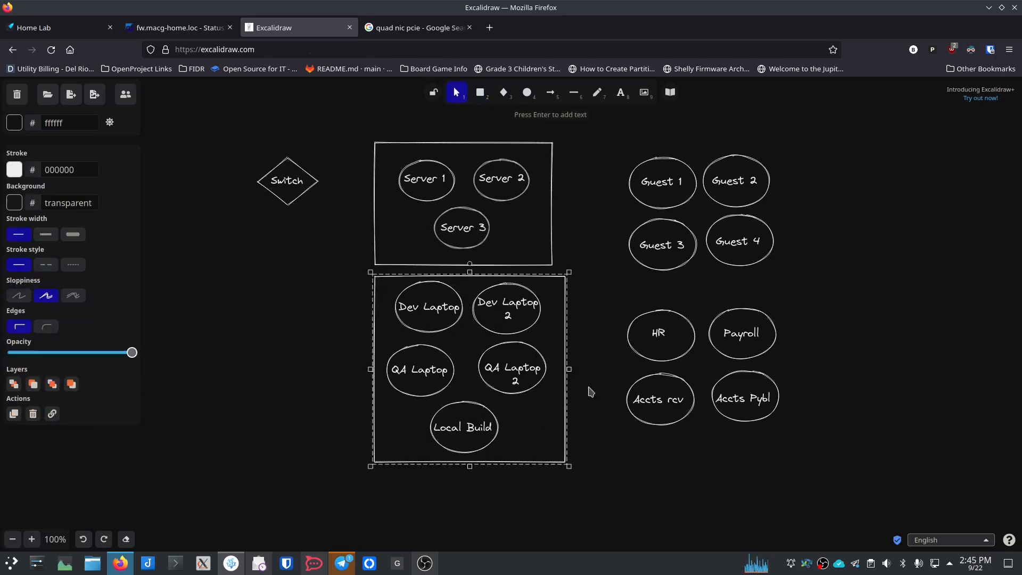
left_click(481, 94)
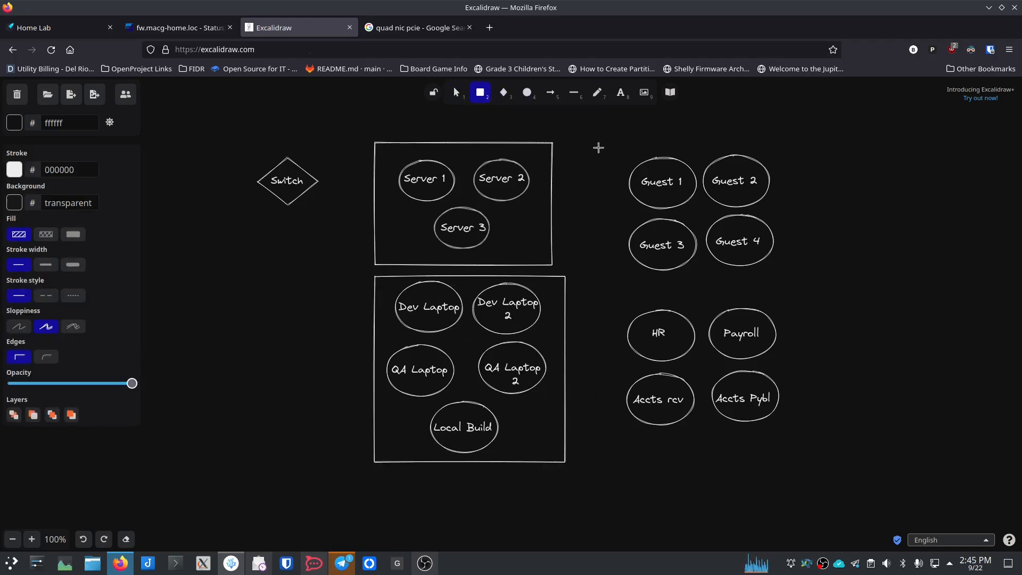
mouse_move(618, 148)
left_mouse_down()
mouse_move(767, 223)
mouse_move(785, 280)
left_mouse_up()
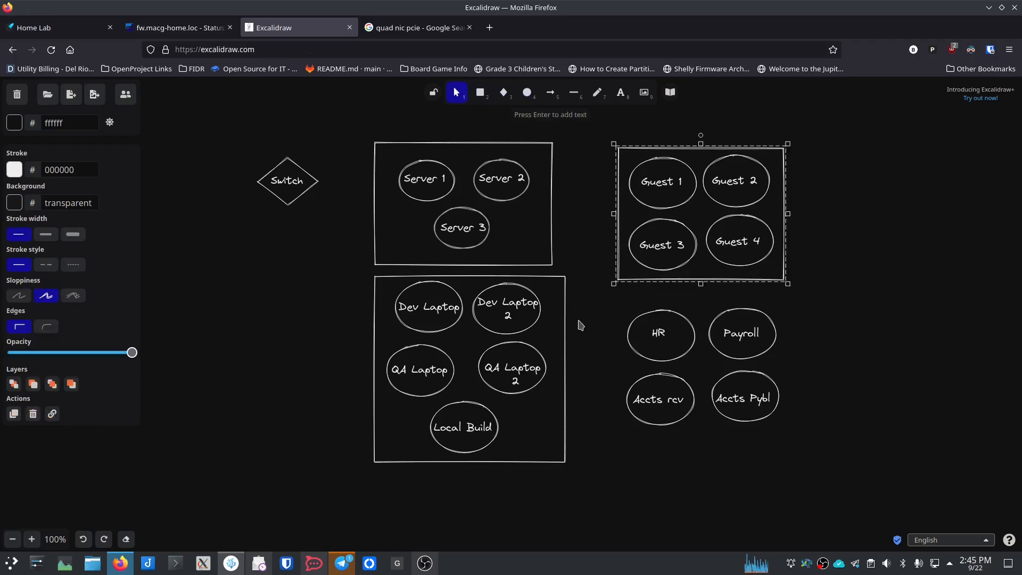
left_click_drag(611, 300, 798, 433)
Step: Box the HR, Payroll, Accts rcv and Accts Pybl circles with a rectangle, repositioning it to fit
left_click(480, 94)
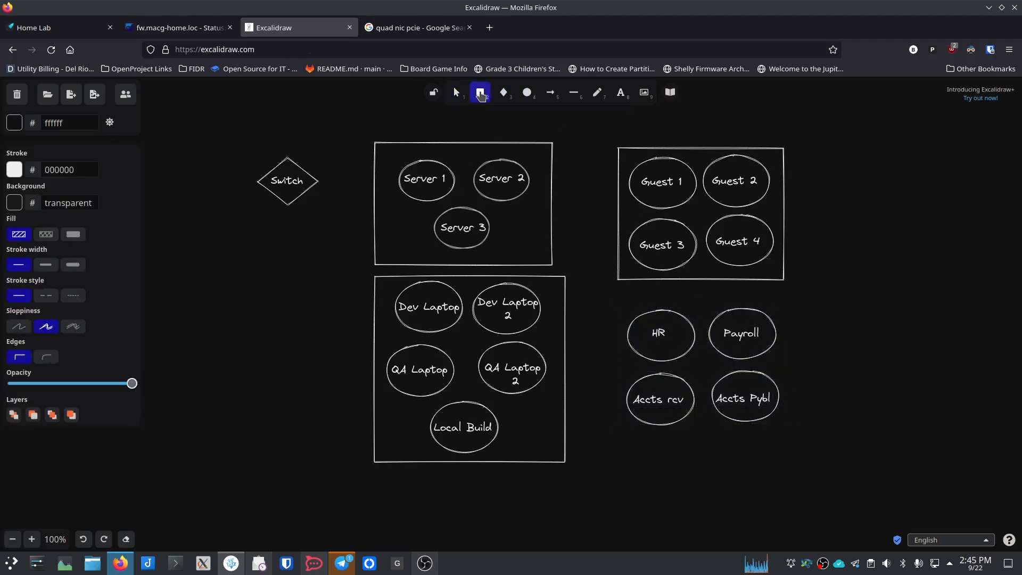
mouse_move(618, 292)
left_mouse_down()
mouse_move(732, 324)
mouse_move(802, 423)
mouse_move(797, 448)
left_mouse_up()
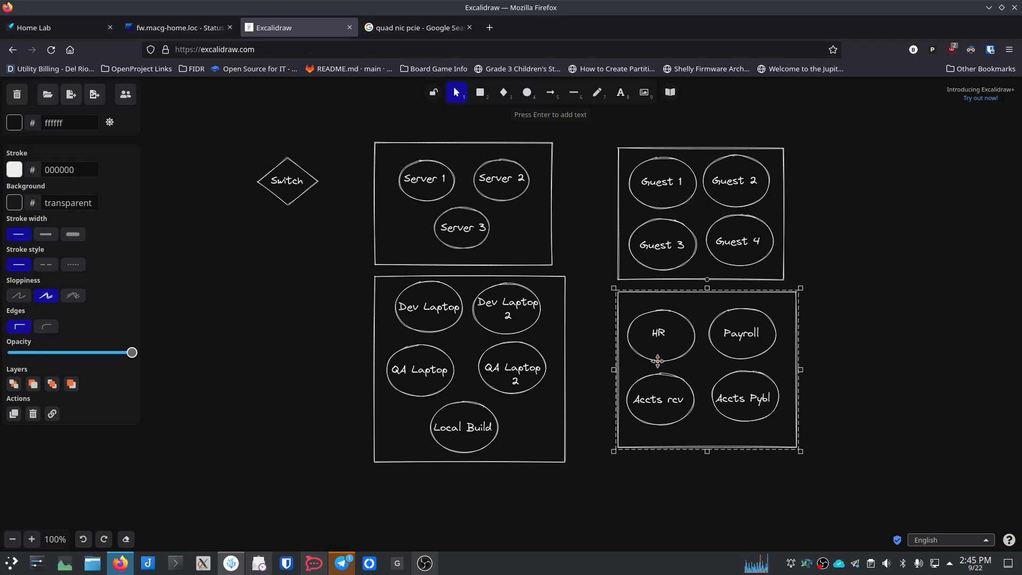
left_click_drag(693, 332, 770, 352)
left_click_drag(719, 397, 635, 379)
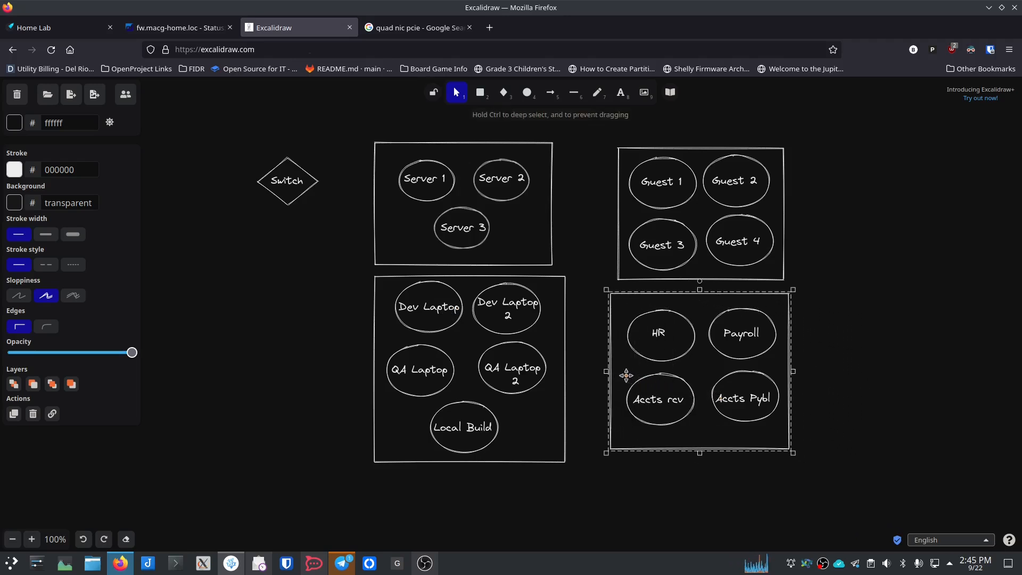
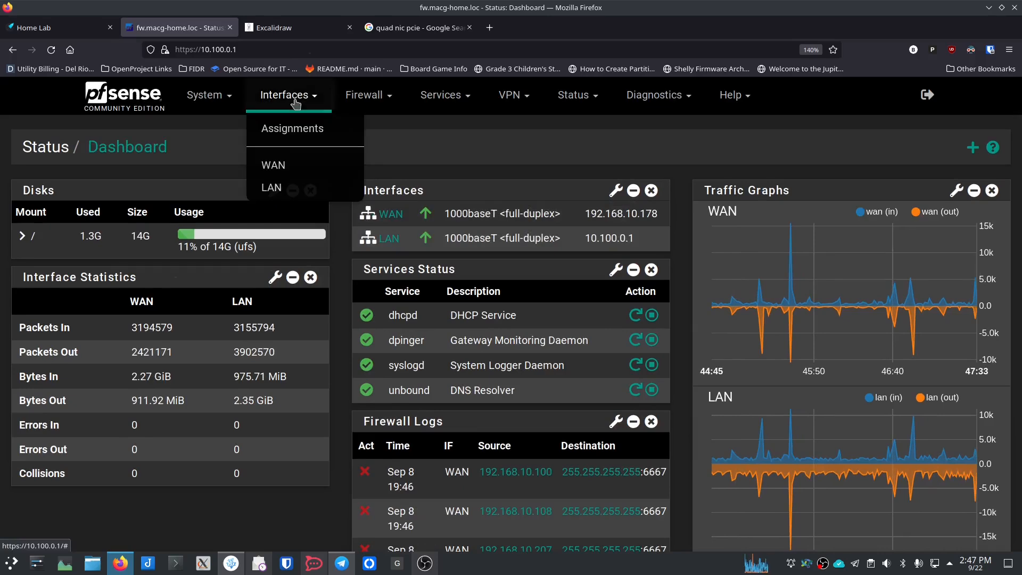
Step: Open Interface Assignments and check the unassigned ports igb1–igb3 without changing anything
left_click(299, 130)
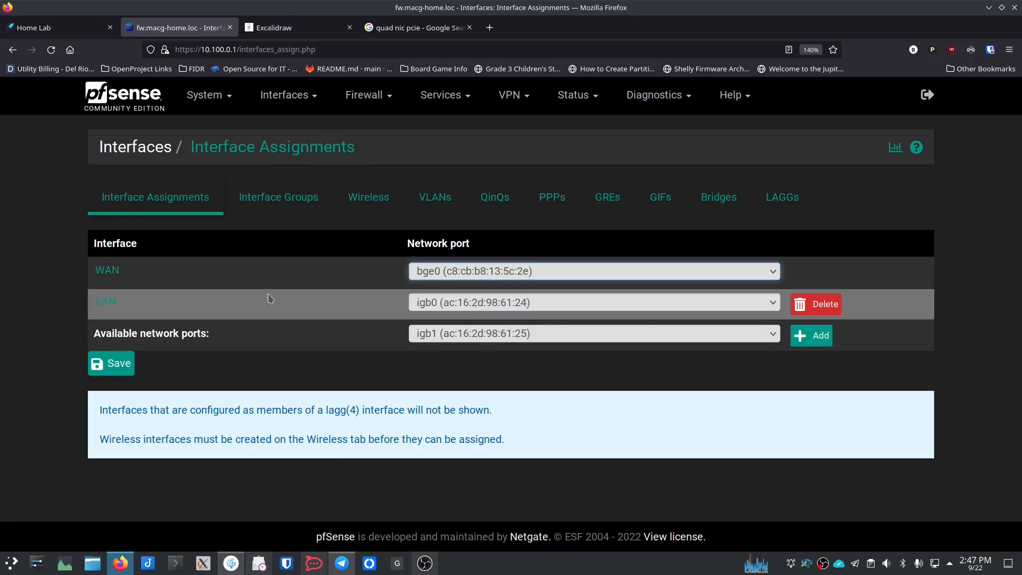
left_click(439, 342)
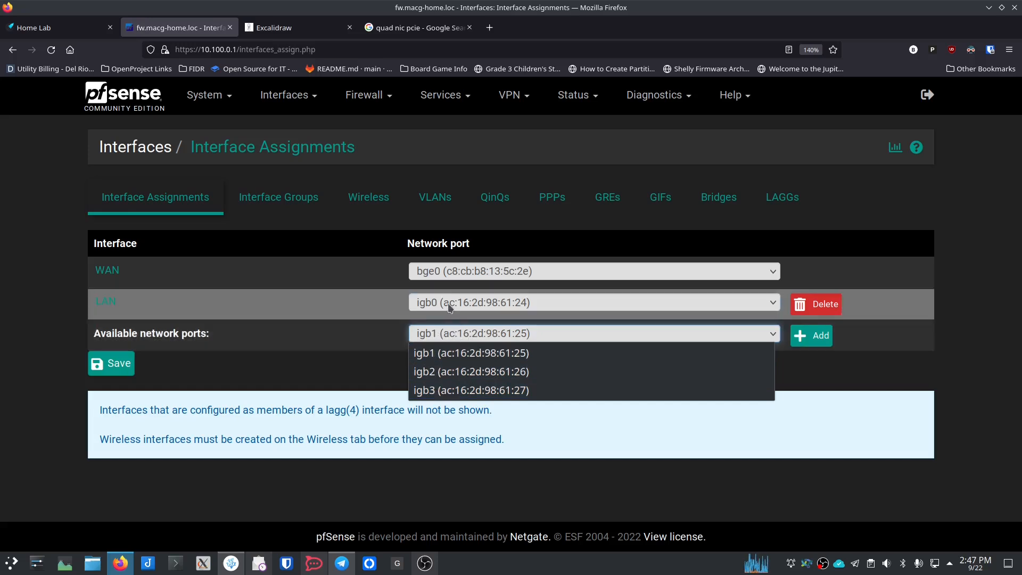
left_click(358, 375)
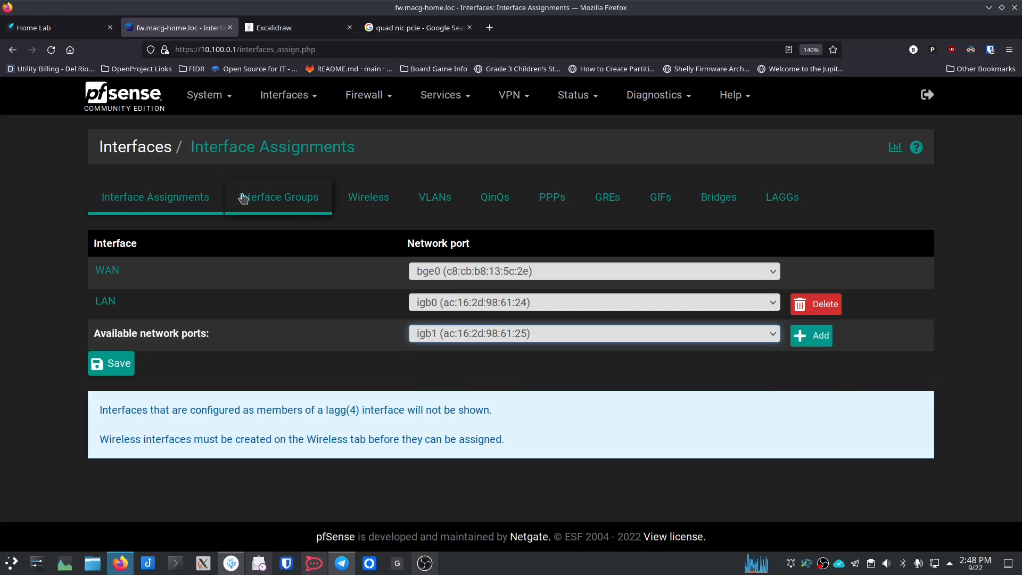
Step: Create VLAN tag 10 on parent igb0 with description LocalServers
left_click(435, 206)
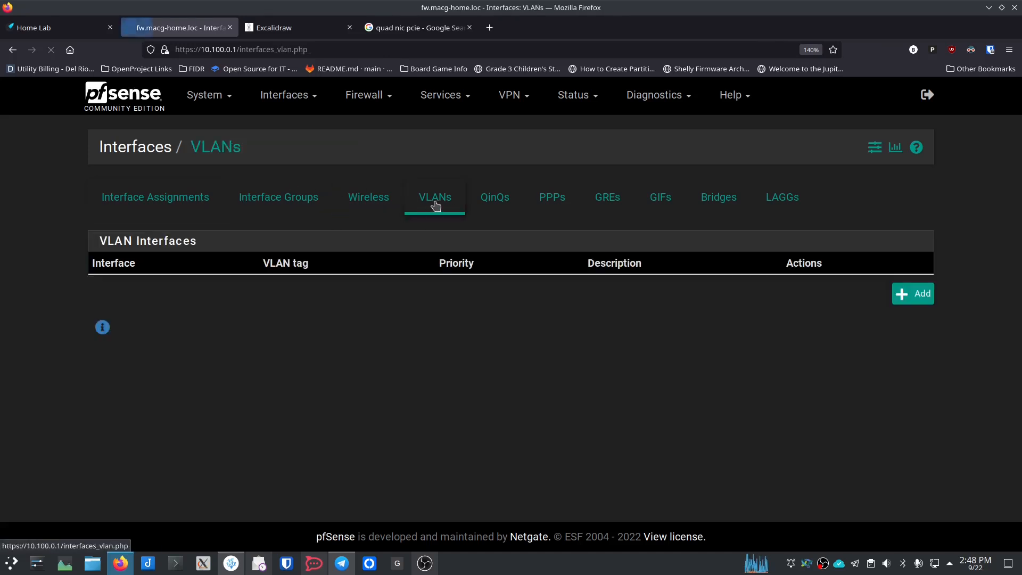
left_click(912, 299)
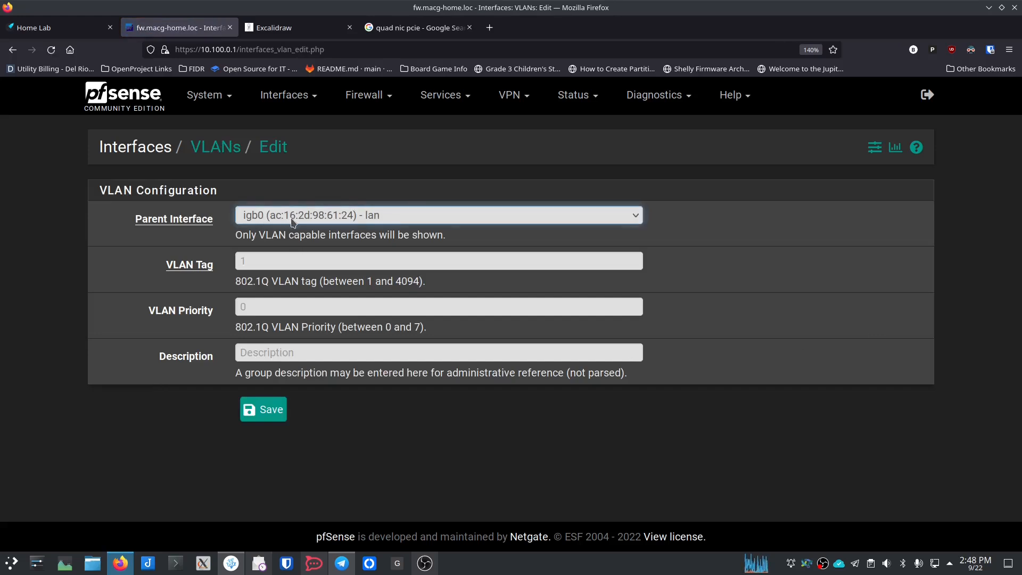
left_click(291, 220)
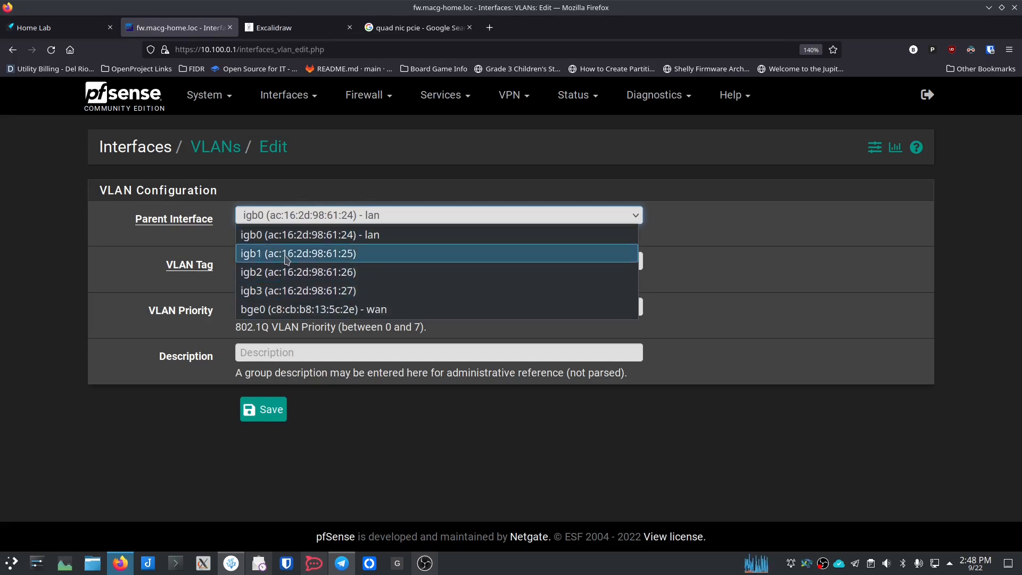
left_click(291, 178)
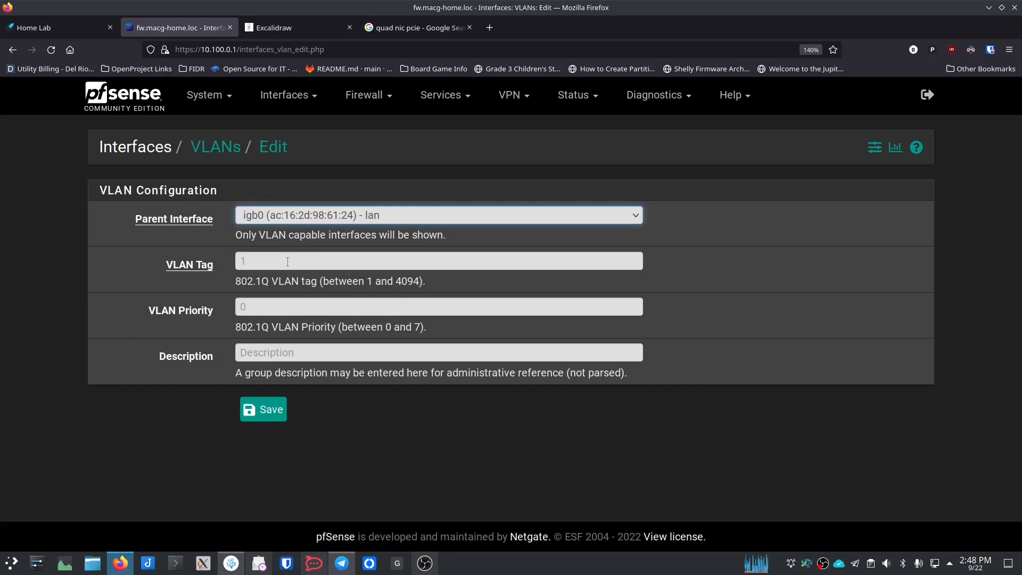
left_click(288, 262)
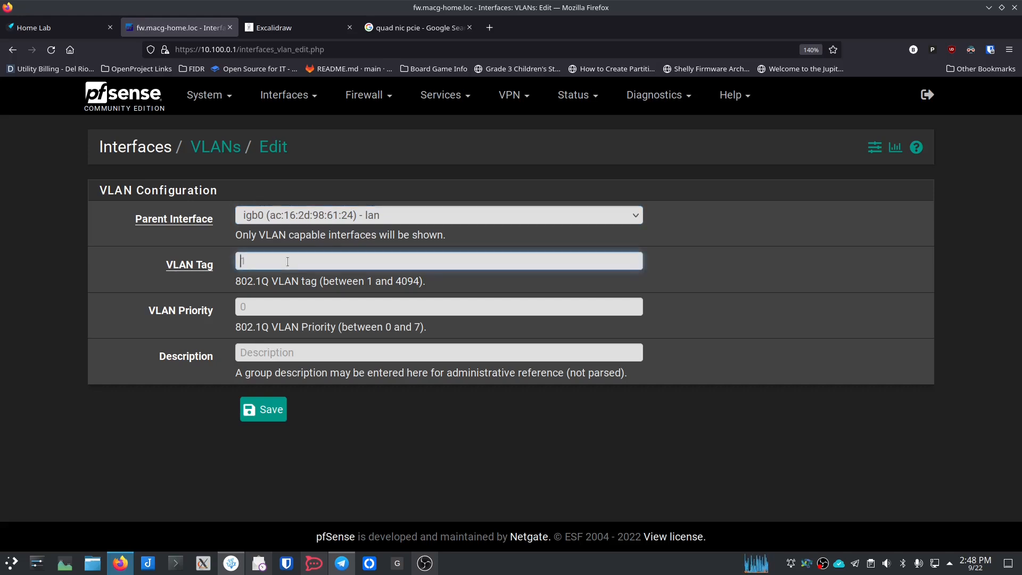
type("10")
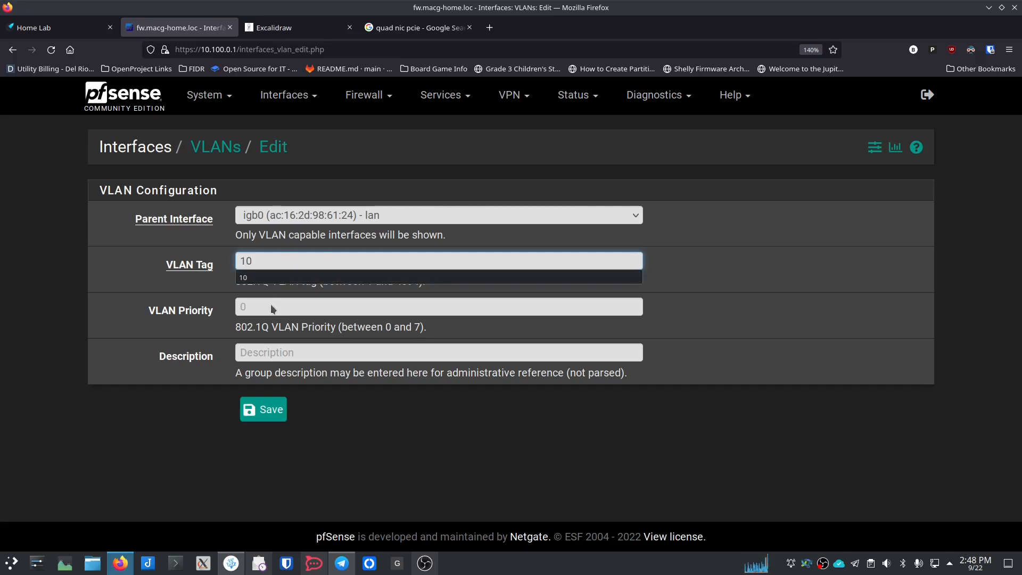
left_click(314, 353)
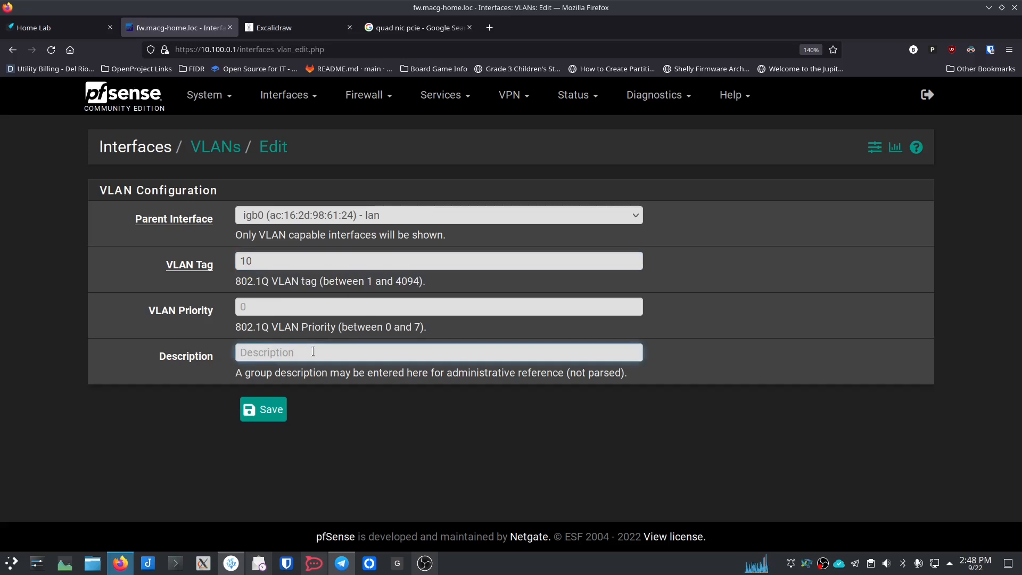
type("Local")
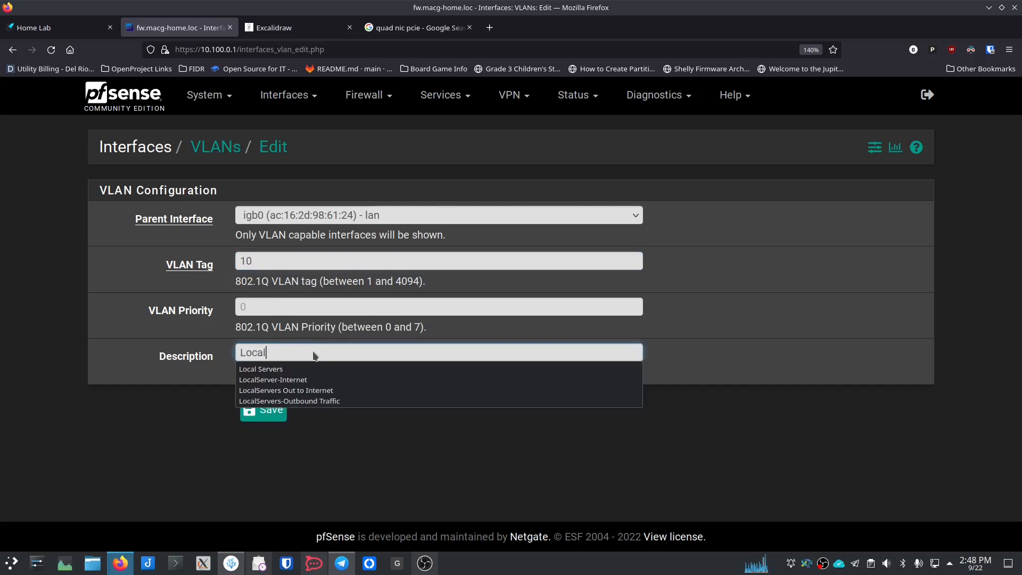
type("Servers")
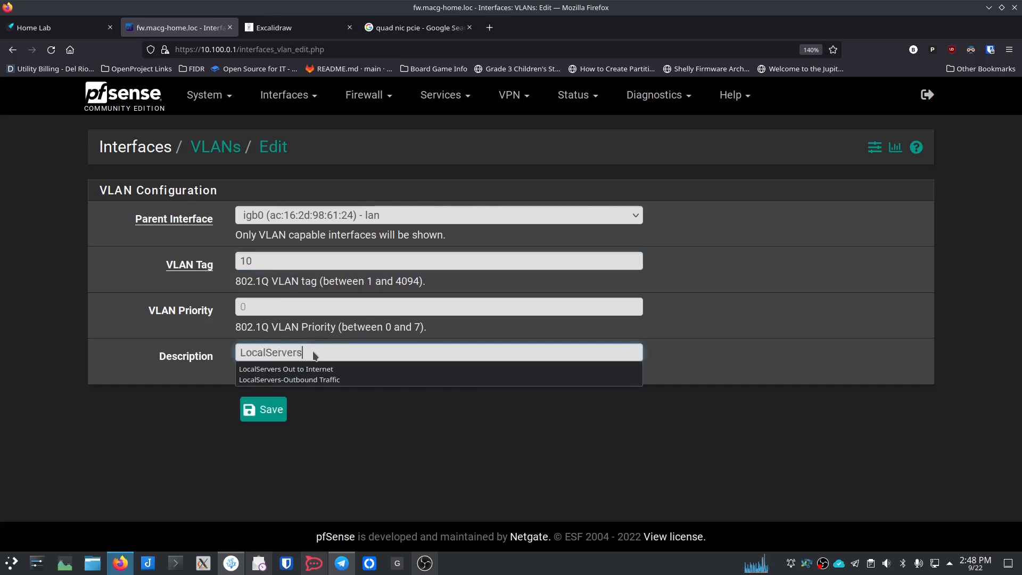
left_click(365, 409)
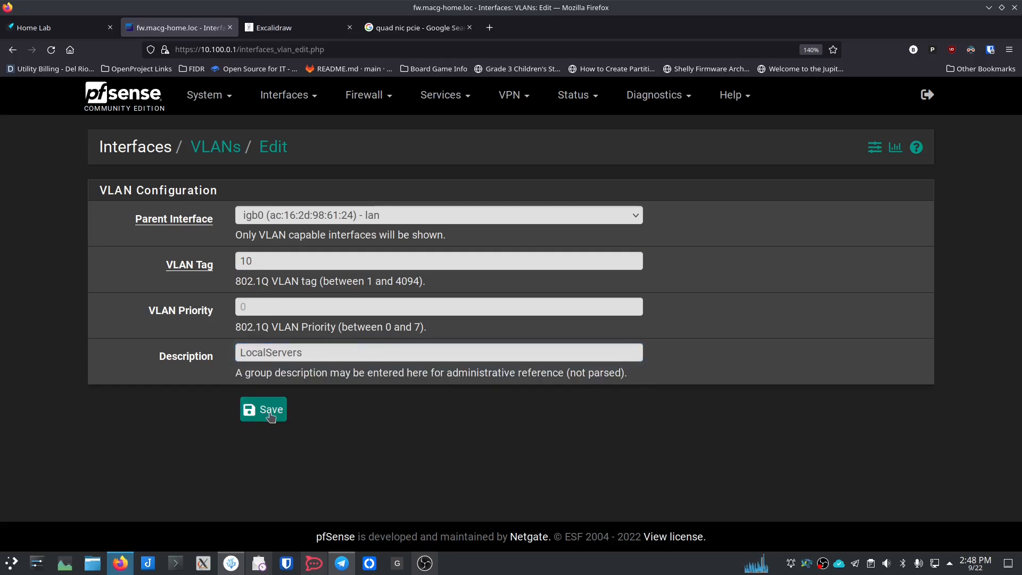
left_click(271, 411)
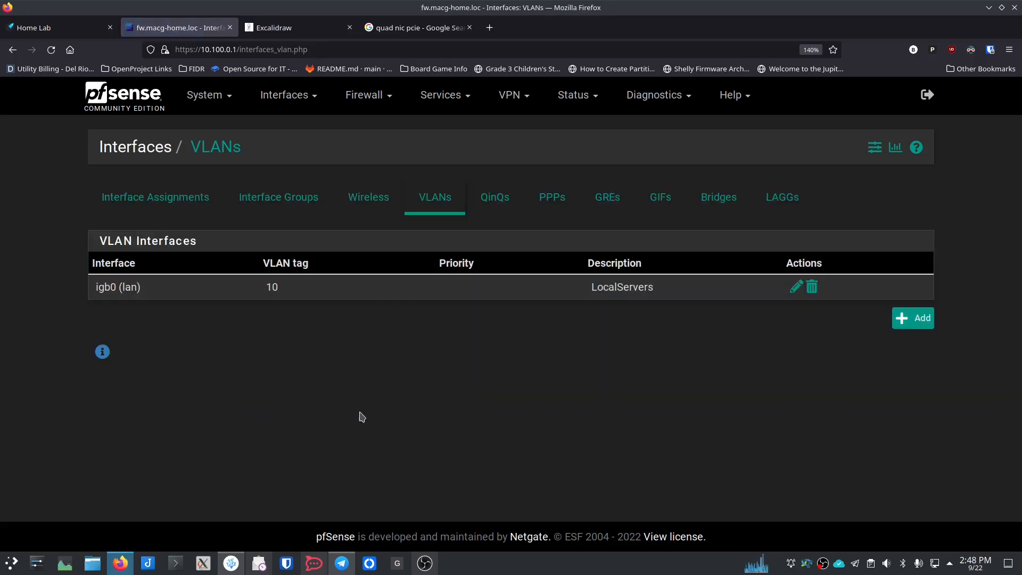
Step: Create VLAN tag 20 on igb0 with description Admin
left_click(918, 321)
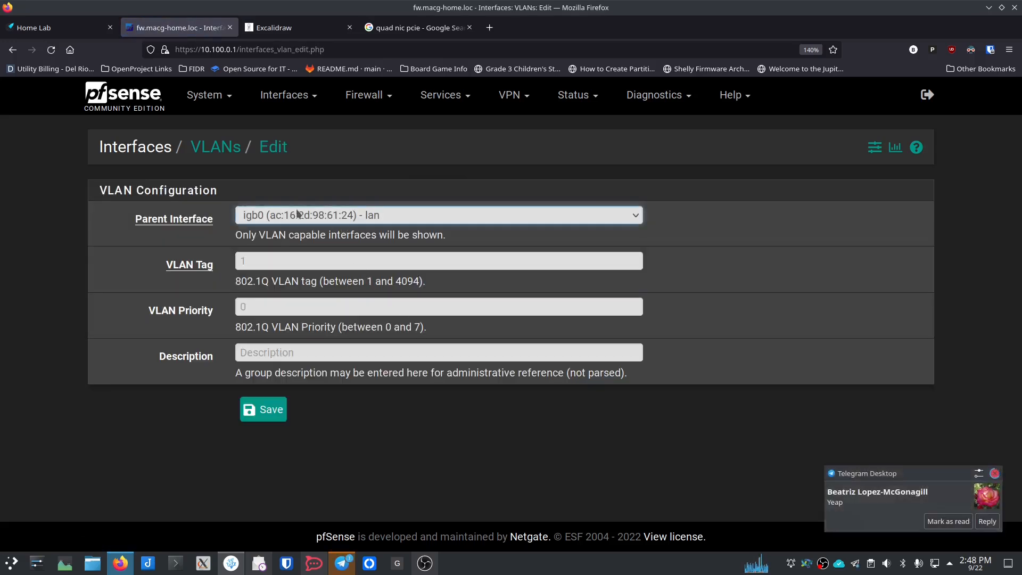
left_click(275, 267)
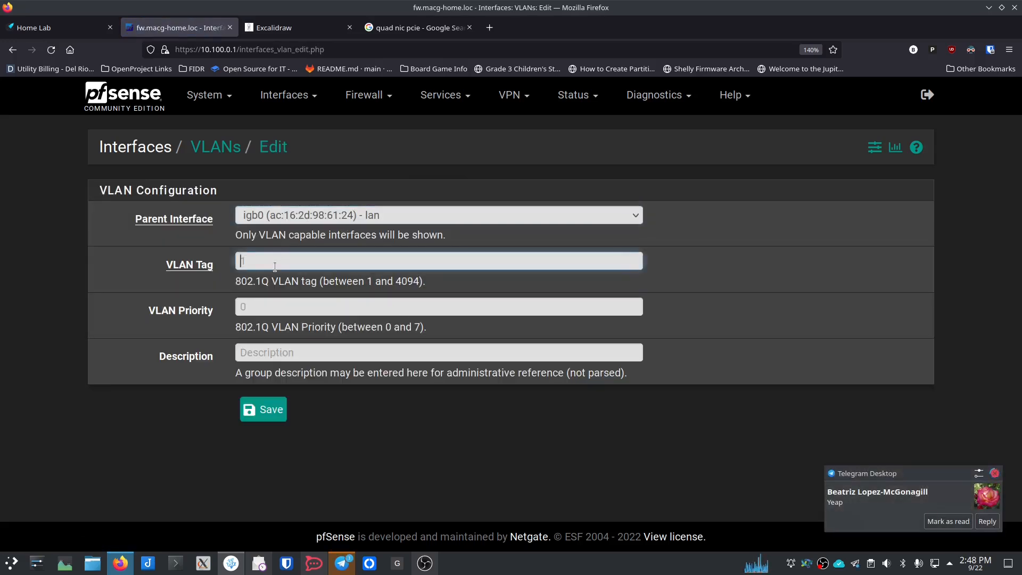
type("20")
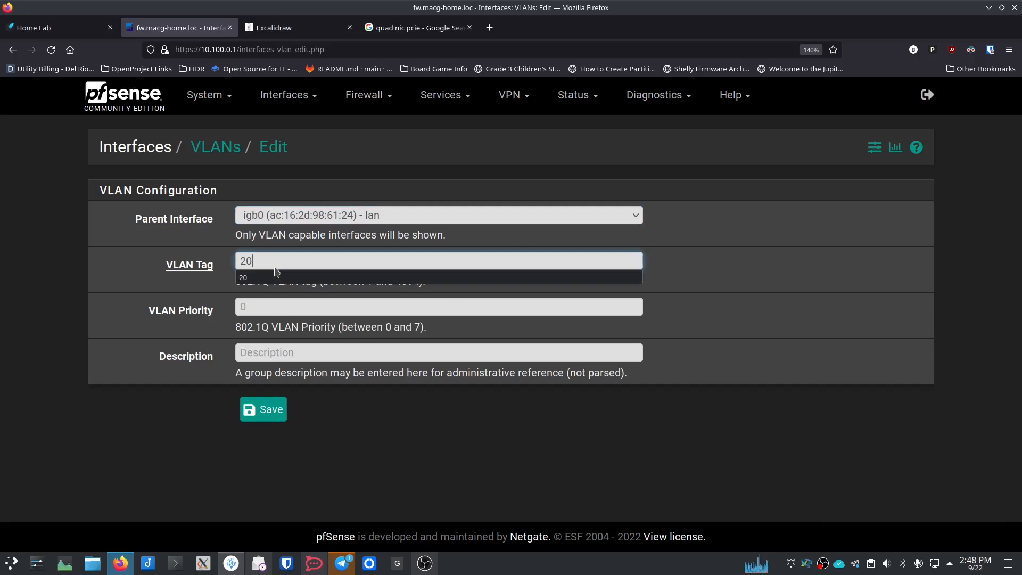
key("Tab")
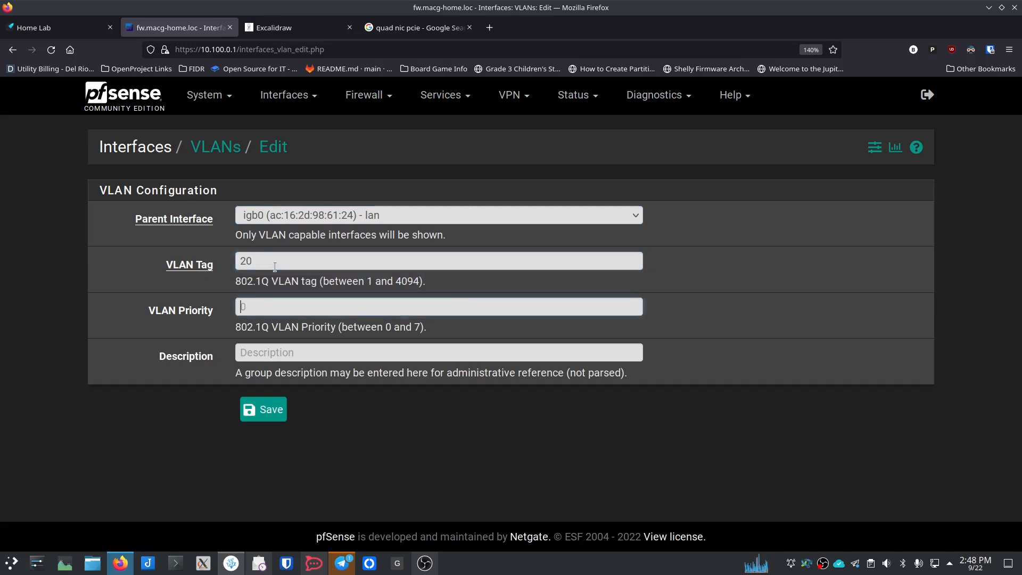
key("Tab")
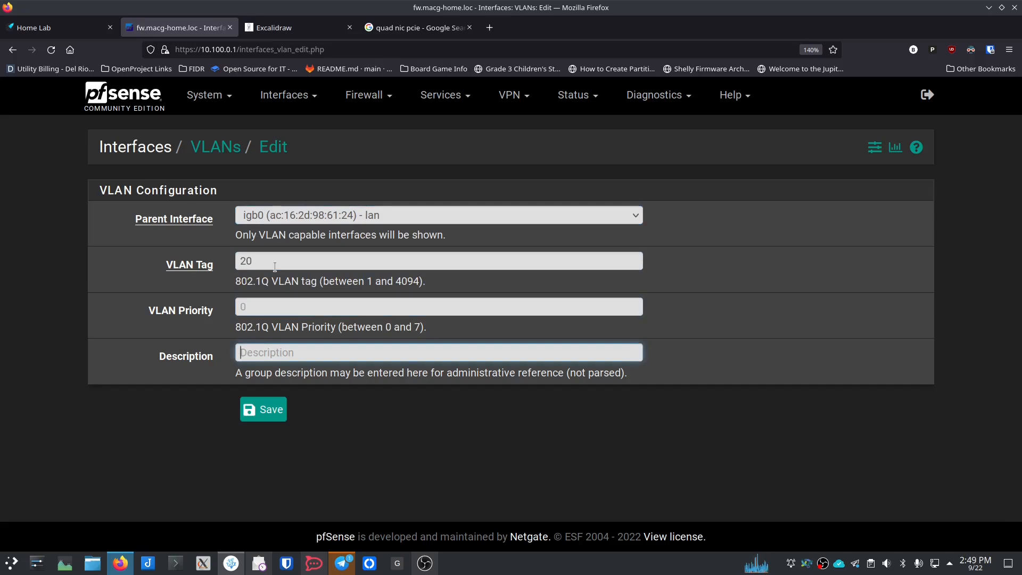
type("ADmin")
key("BackSpace")
key("BackSpace")
key("BackSpace")
key("BackSpace")
type("dmin")
left_click(250, 401)
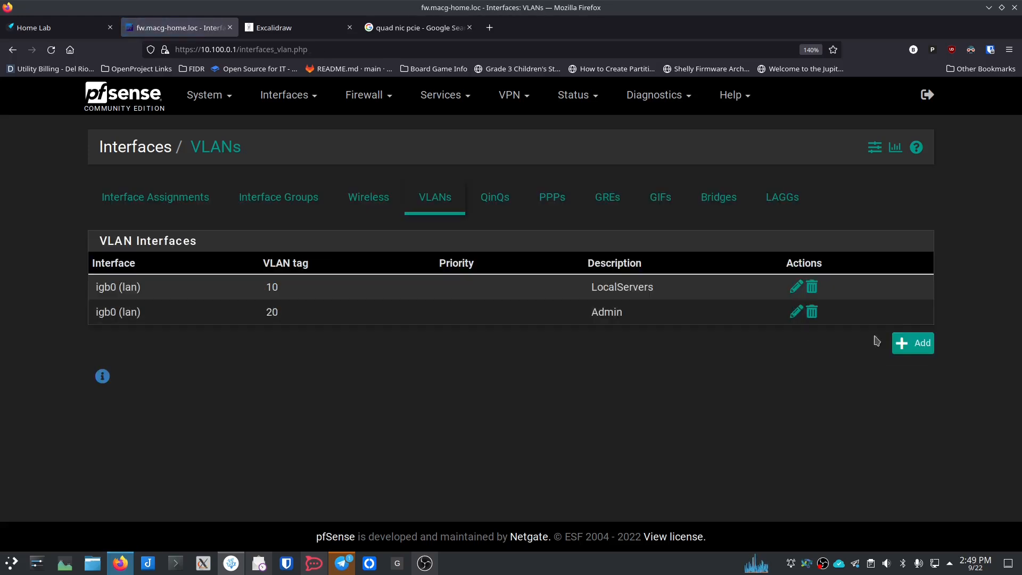
Step: Create VLAN tag 30 on igb0 with description Development
left_click(912, 344)
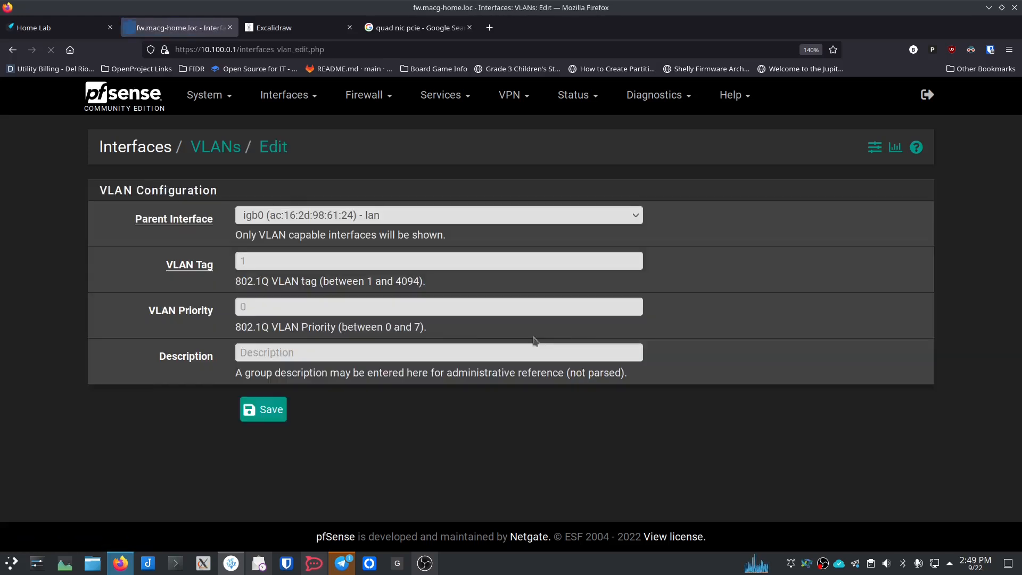
left_click(279, 260)
type("30")
key("Tab")
key("Tab")
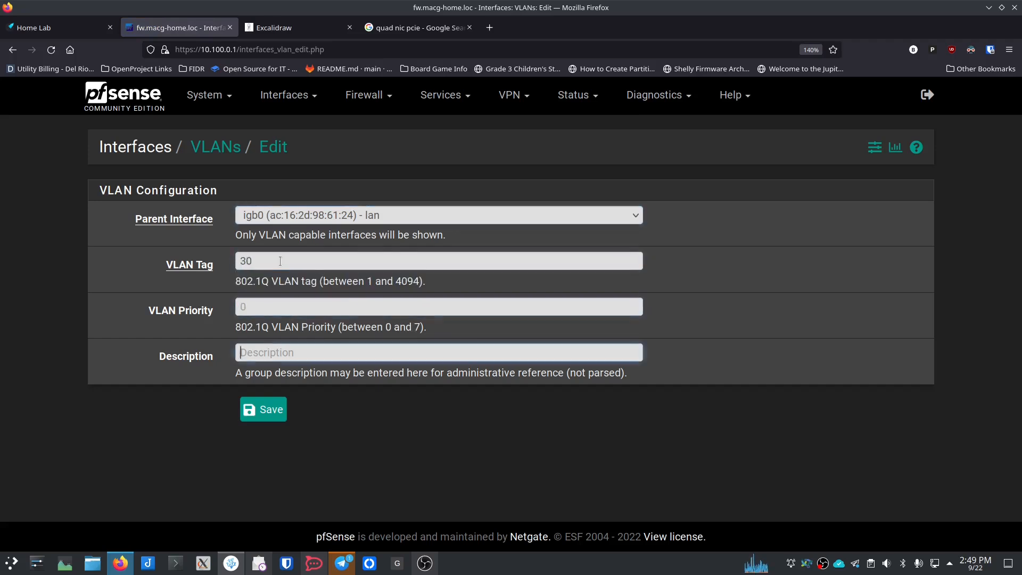
type("Development")
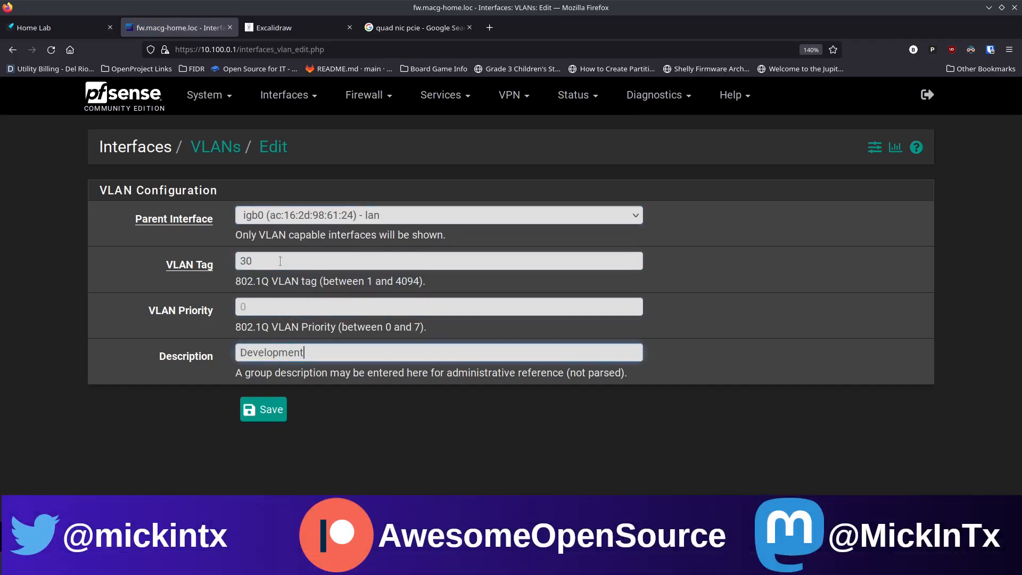
left_click(263, 410)
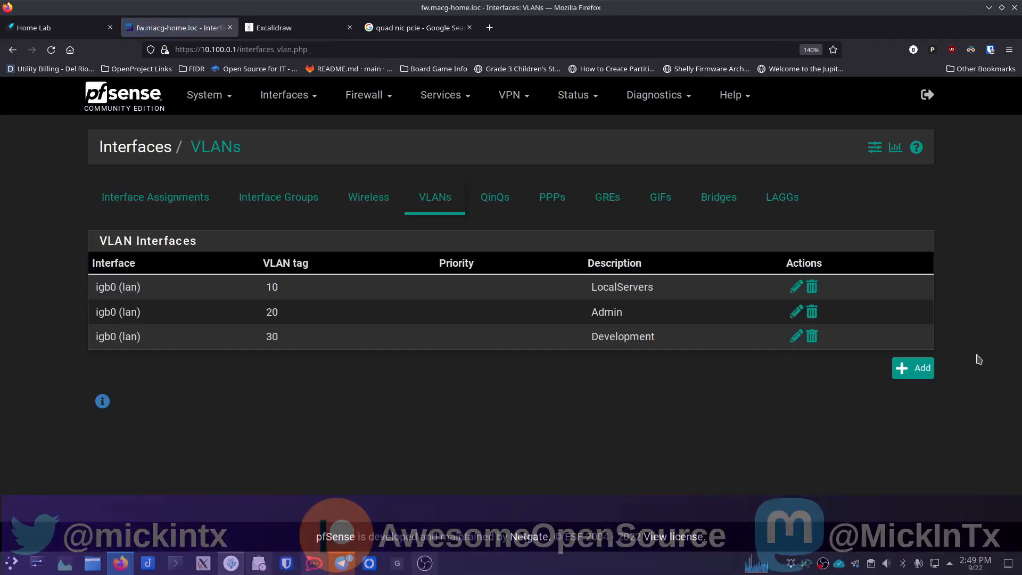
Step: Create VLAN tag 40 on igb0 with description Guest
left_click(916, 368)
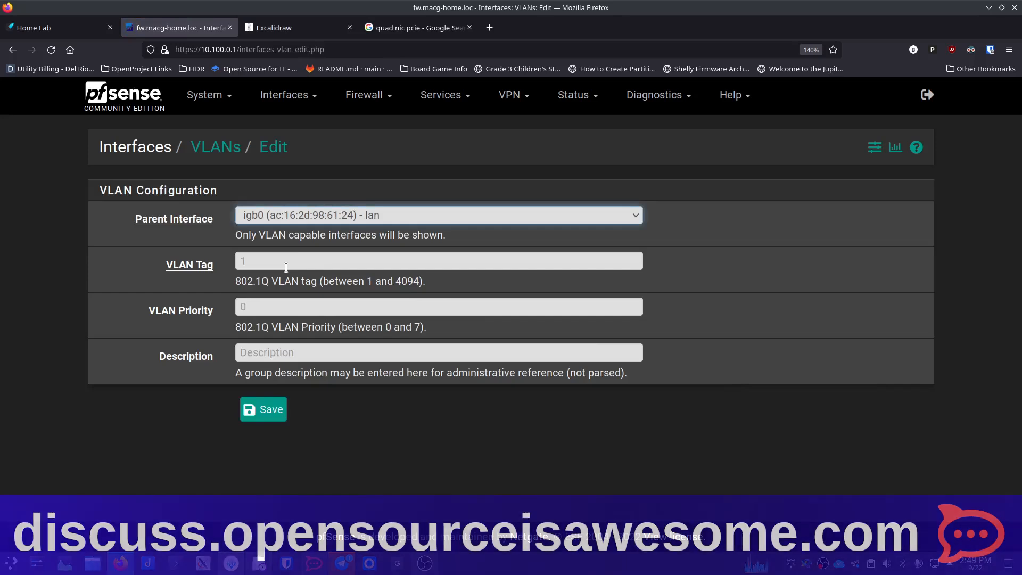
left_click(286, 267)
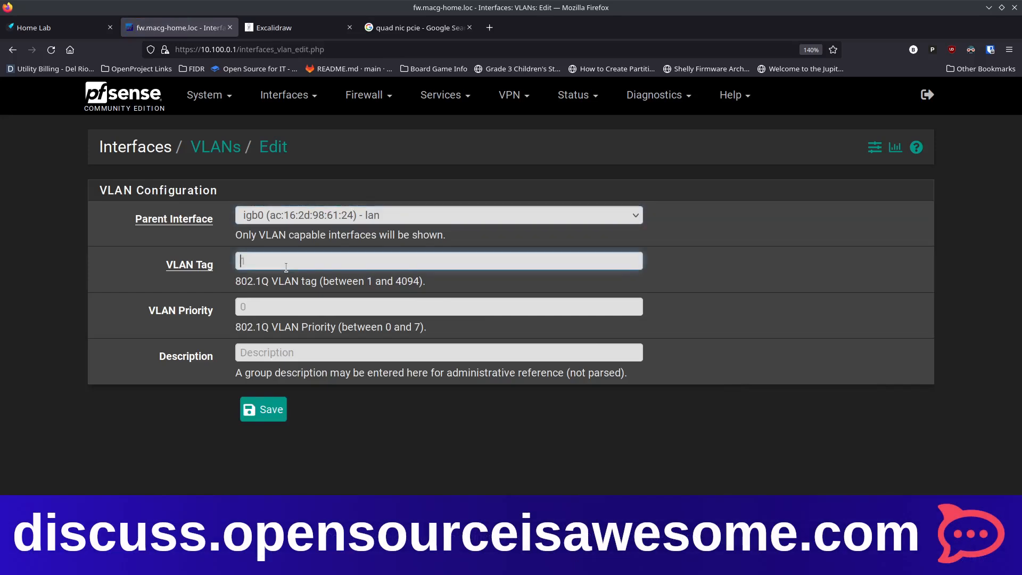
type("40")
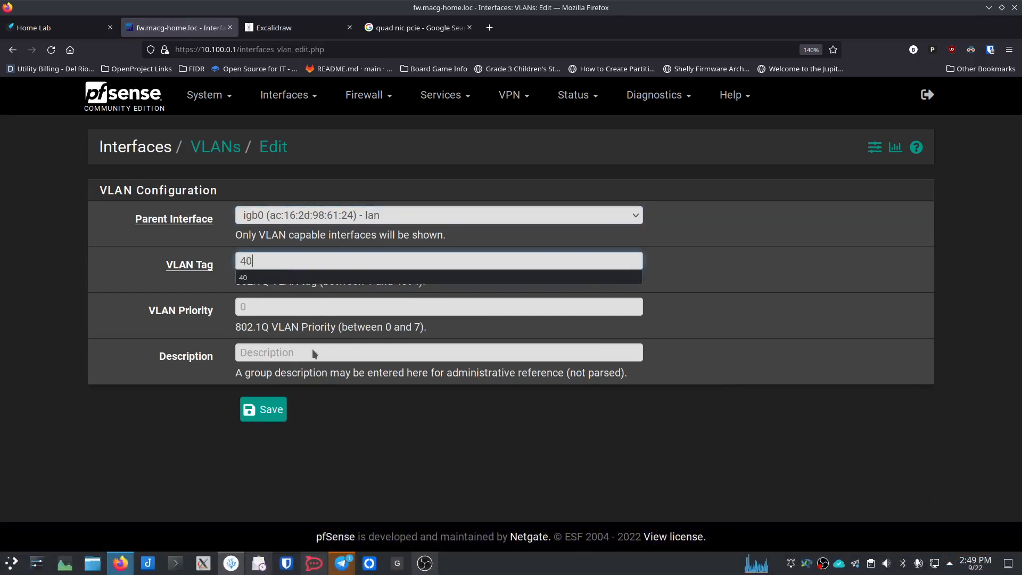
left_click(312, 350)
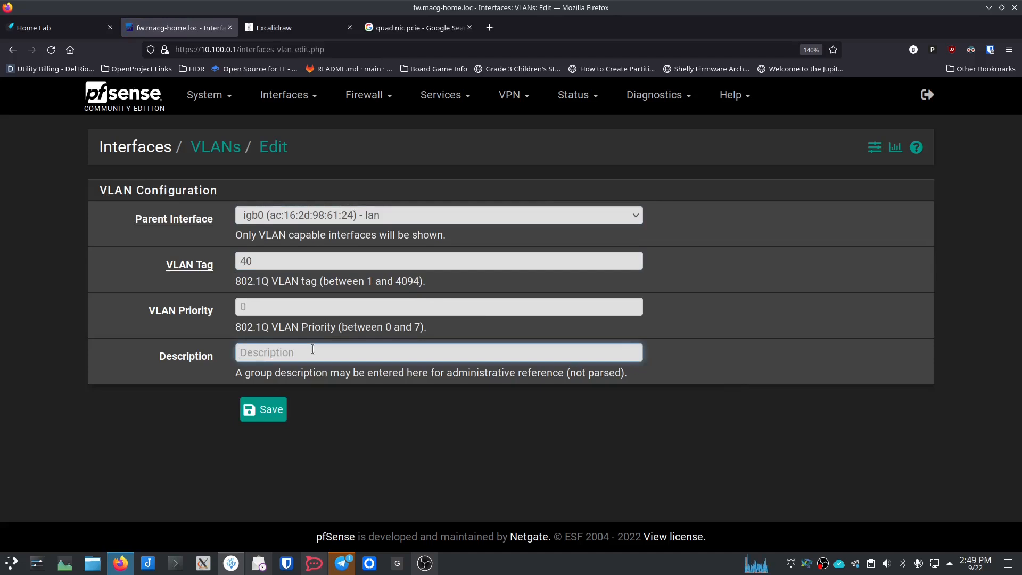
type("Guest")
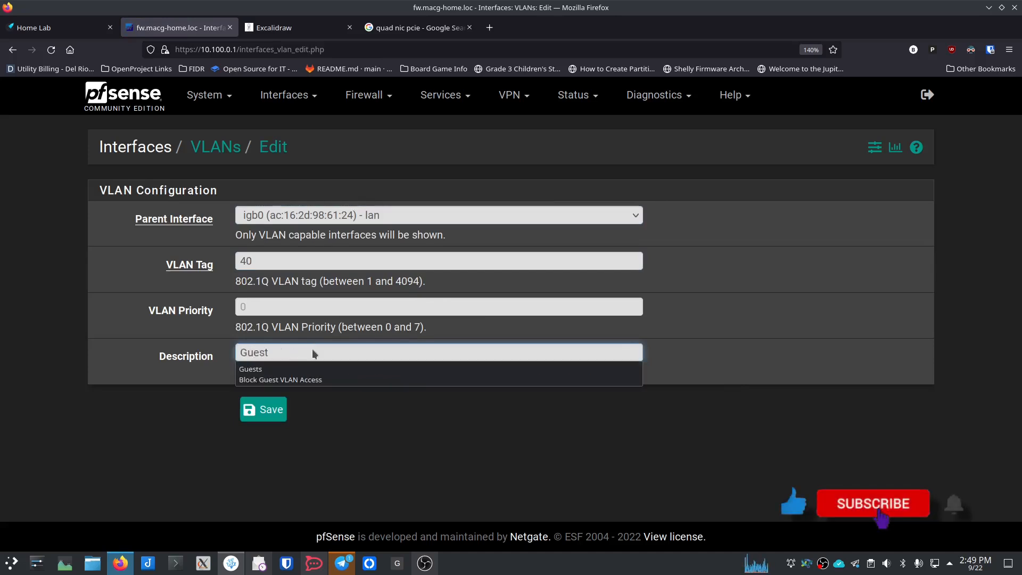
left_click(297, 369)
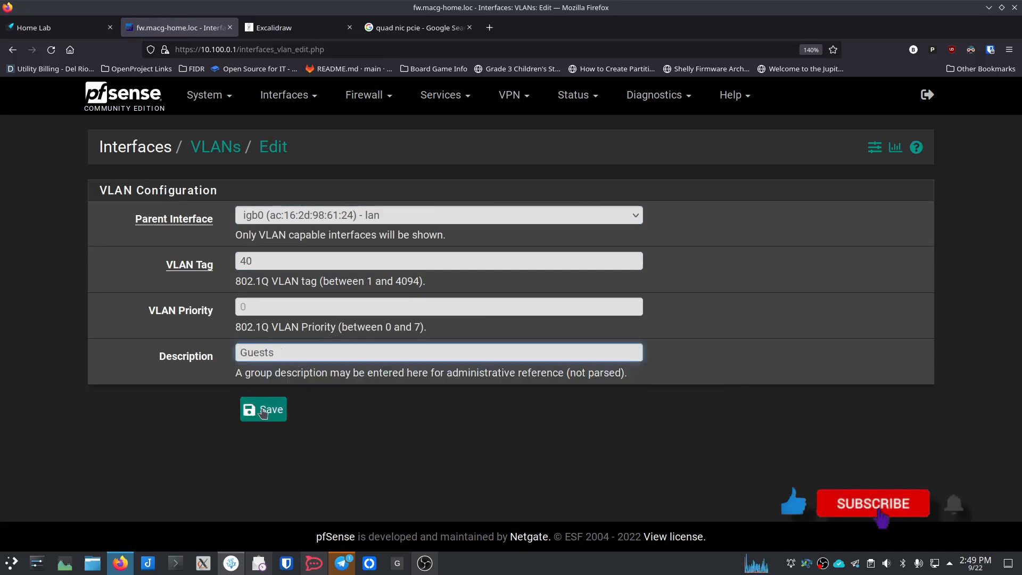
key("BackSpace")
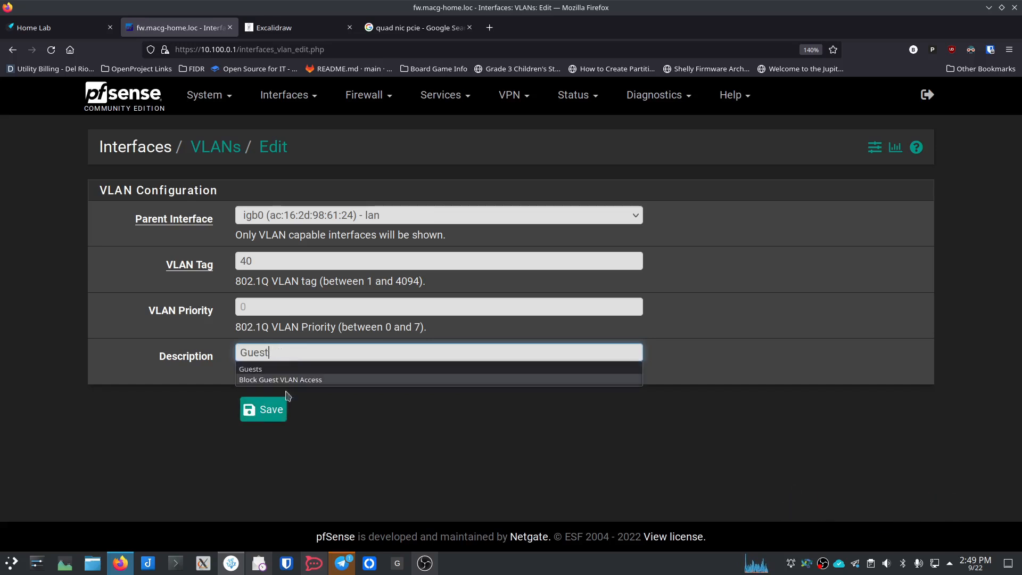
left_click(269, 411)
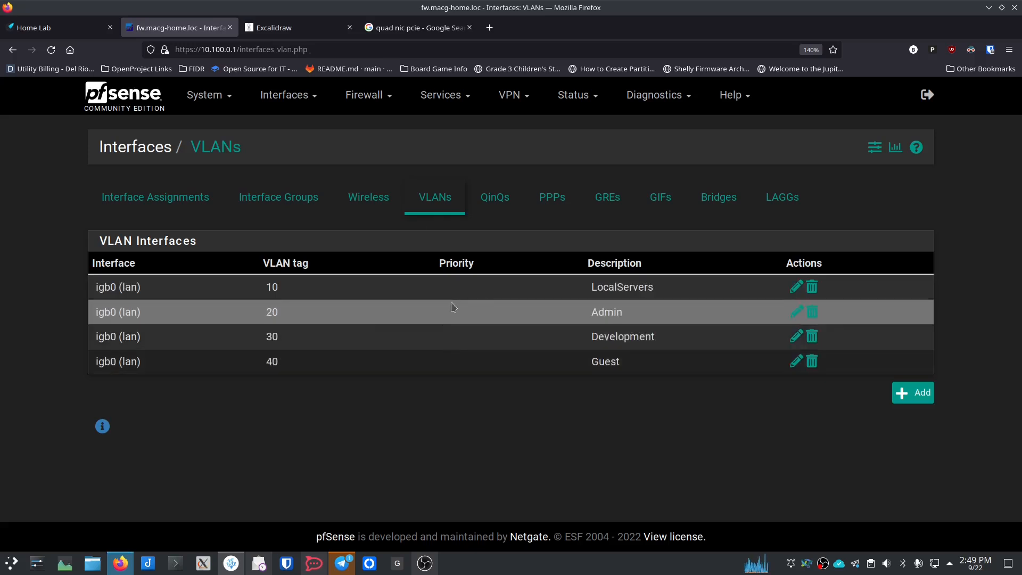
Step: Assign VLAN 10 (LocalServers) and VLAN 20 (Admin) as new interfaces
left_click(300, 105)
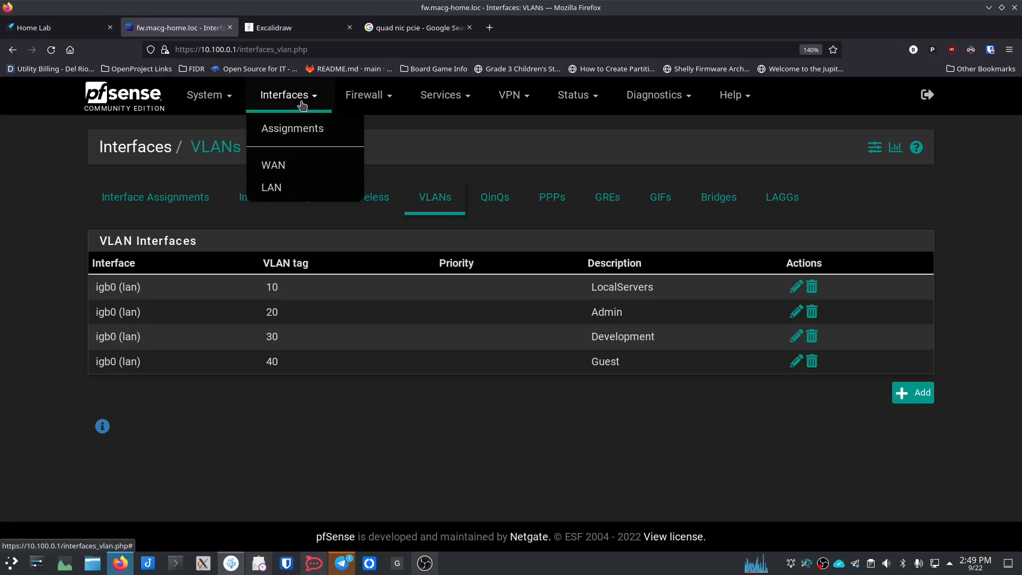
left_click(295, 133)
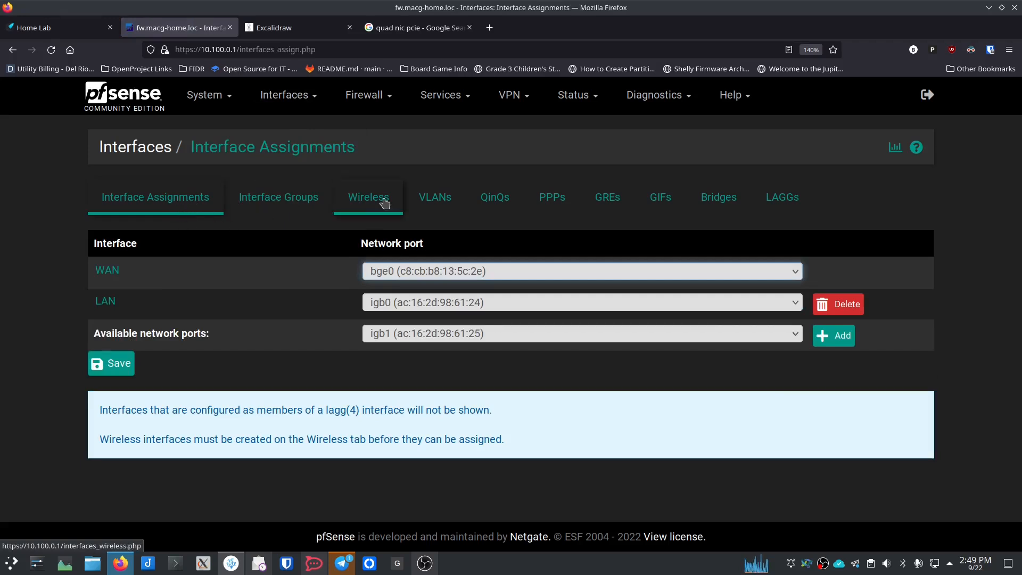
left_click(425, 199)
left_click(161, 211)
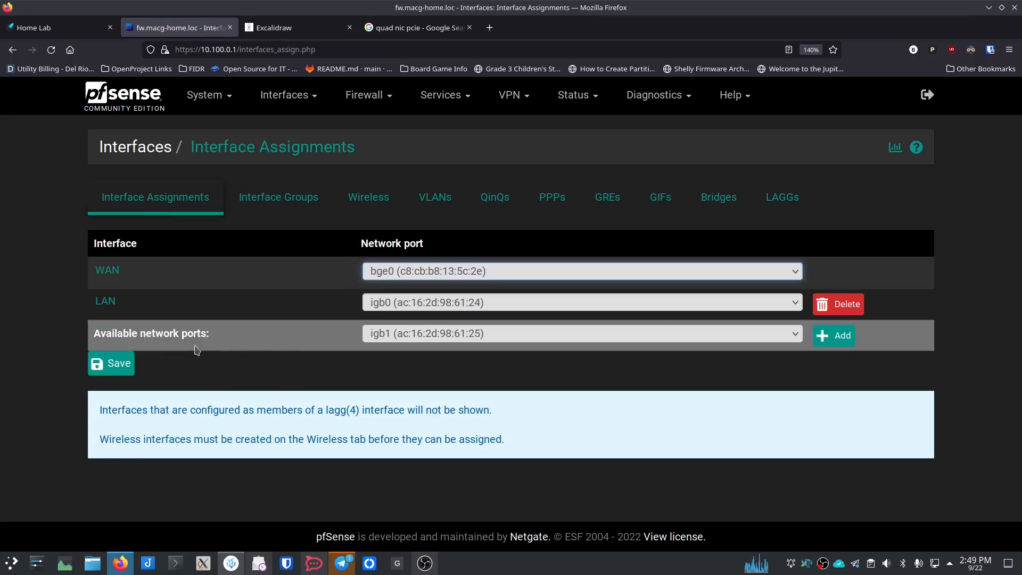
left_click(563, 336)
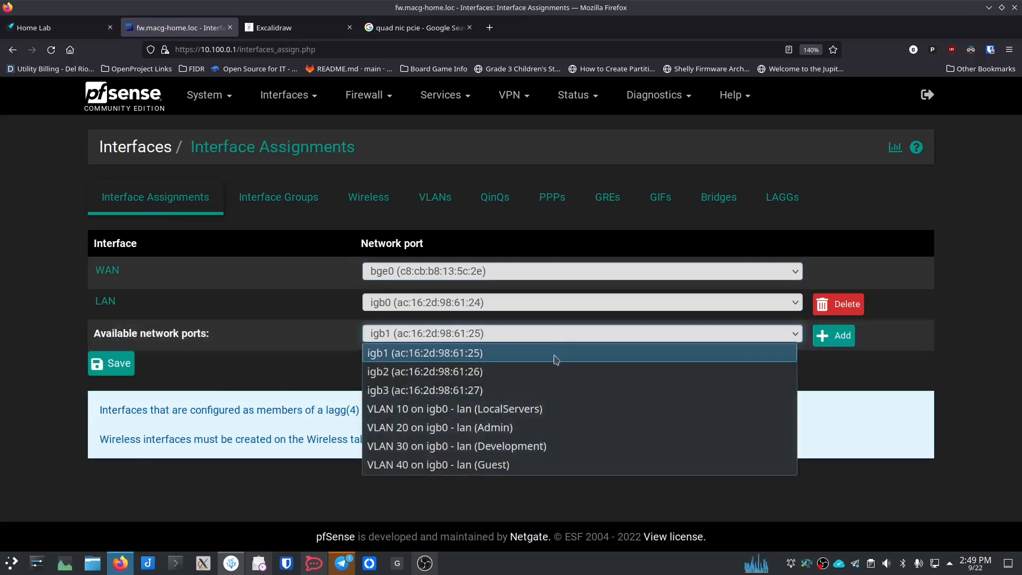
left_click(528, 410)
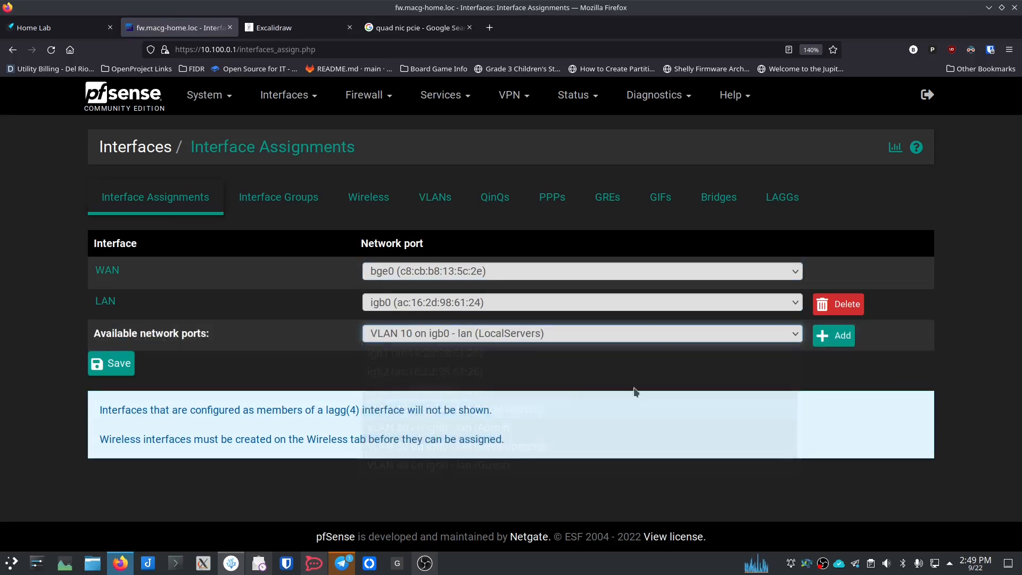
left_click(834, 336)
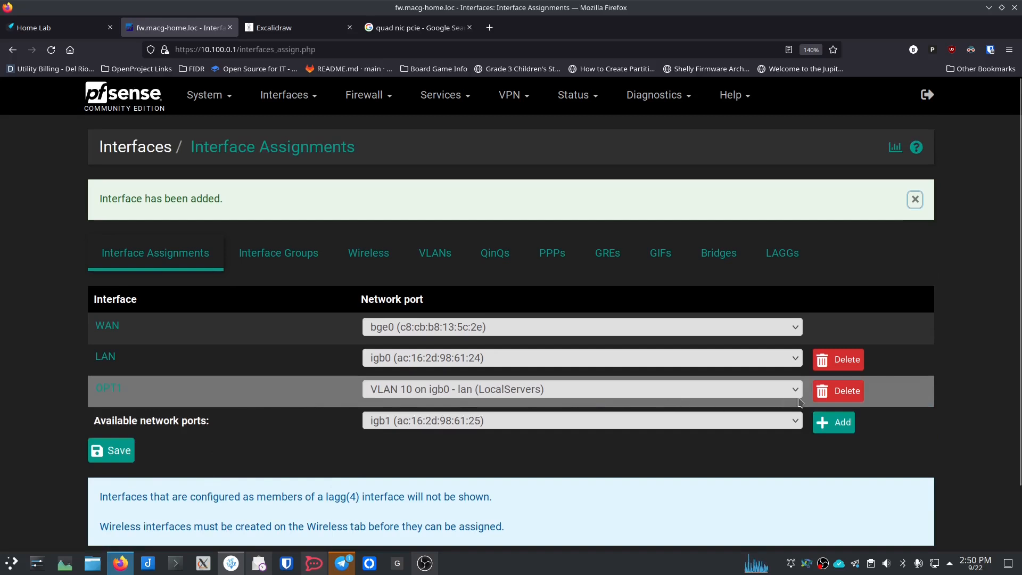
left_click(538, 424)
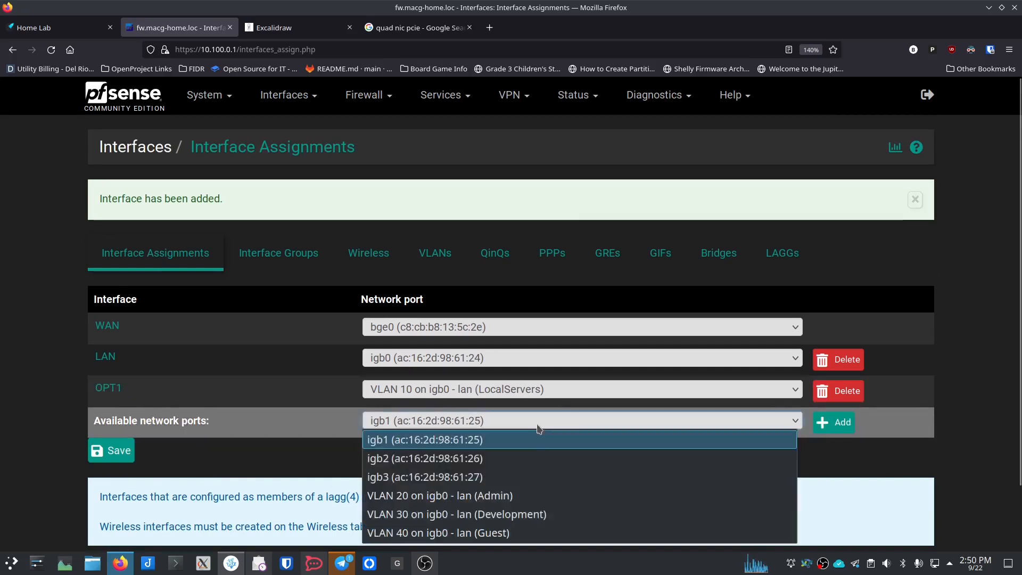
left_click(550, 495)
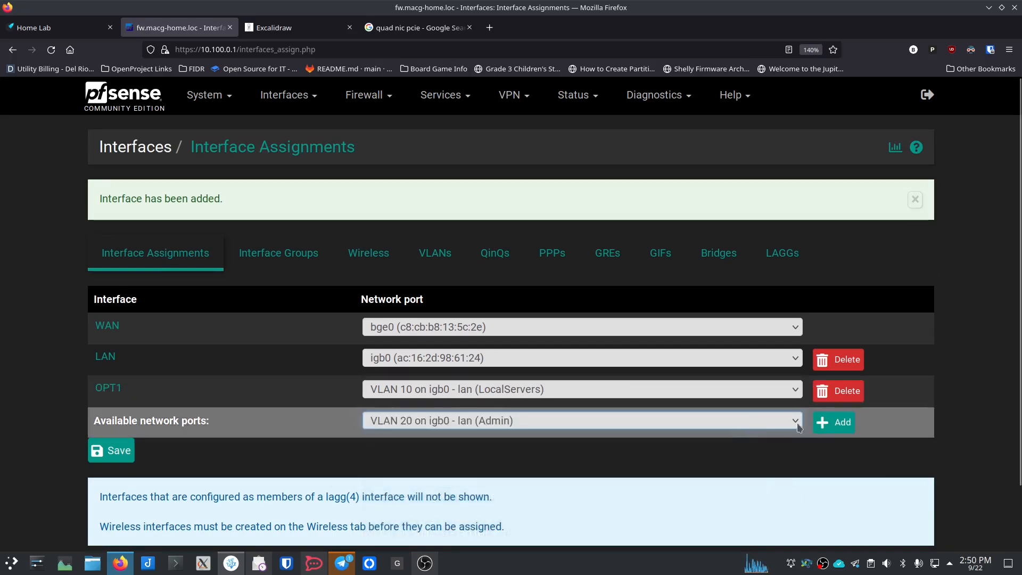
left_click(840, 424)
Step: Assign VLAN 30 (Development) and VLAN 40 (Guest) as interfaces OPT3 and OPT4
scroll(472, 468, "down", 1)
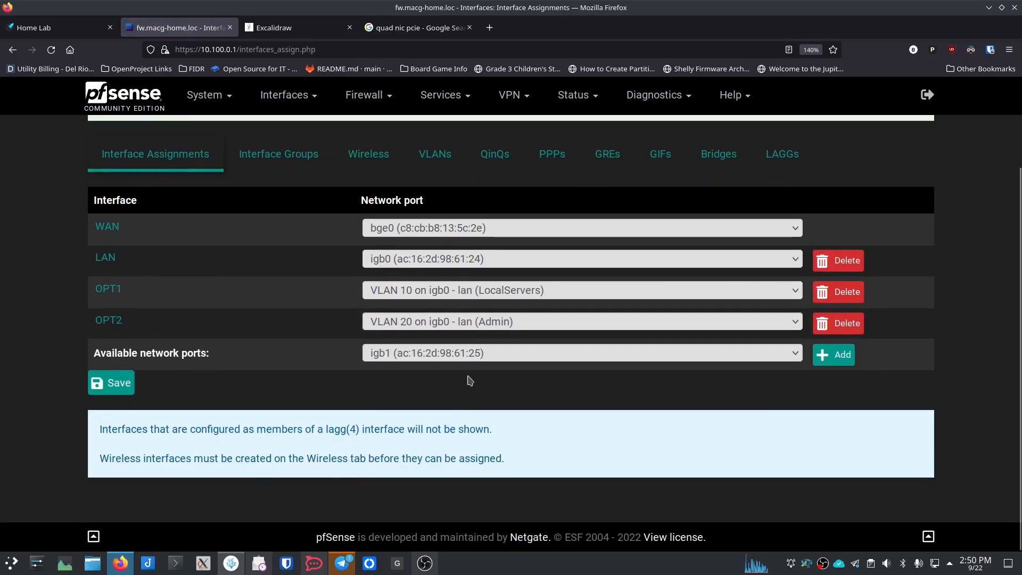
left_click(469, 353)
left_click(464, 431)
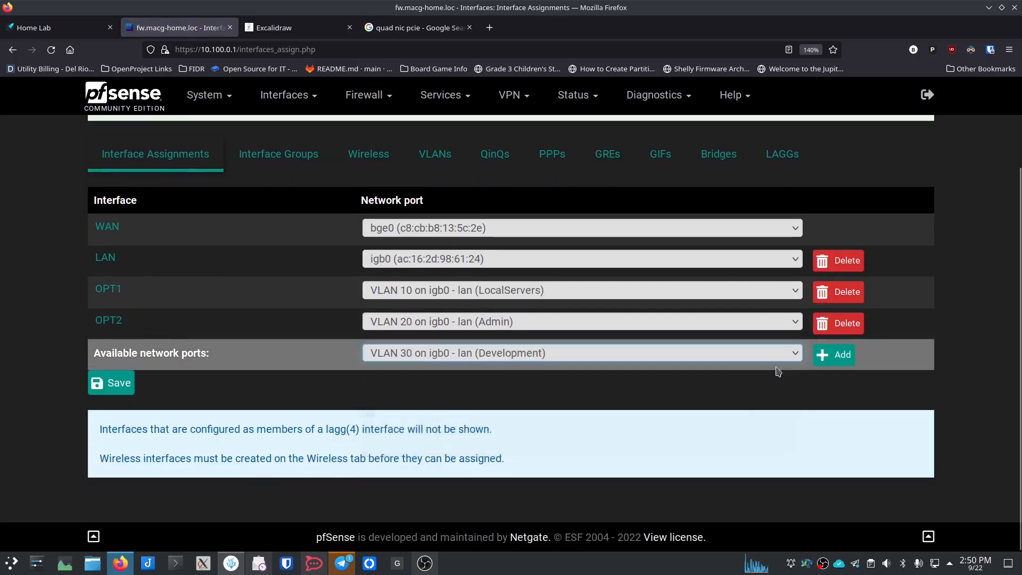
left_click(833, 354)
scroll(472, 426, "down", 2)
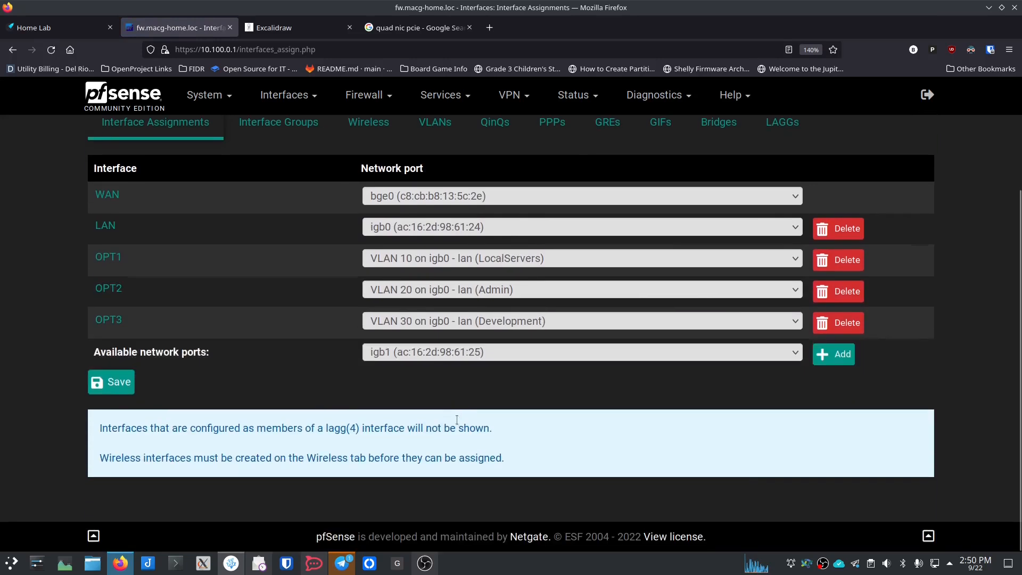
left_click(450, 352)
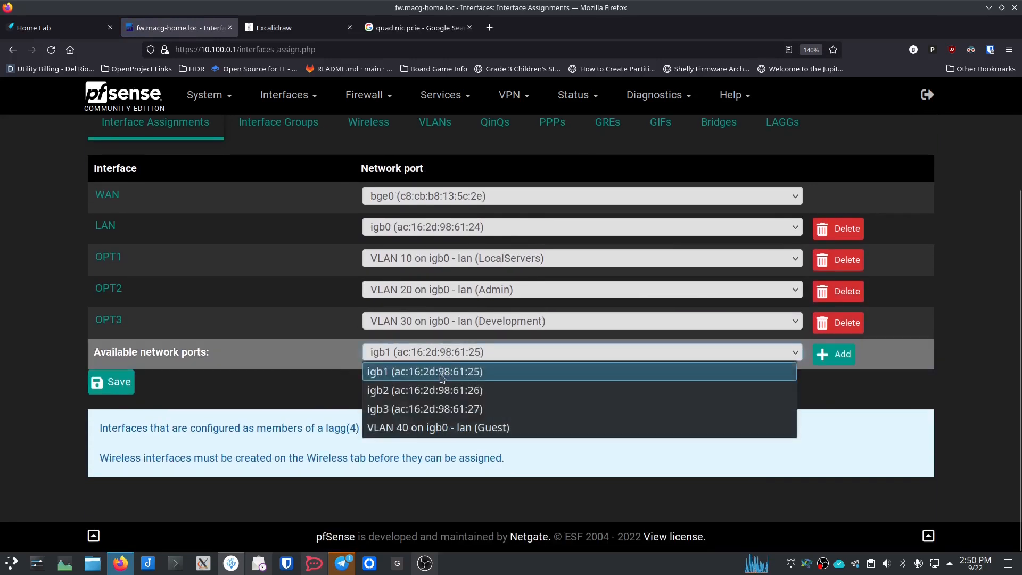
left_click(445, 429)
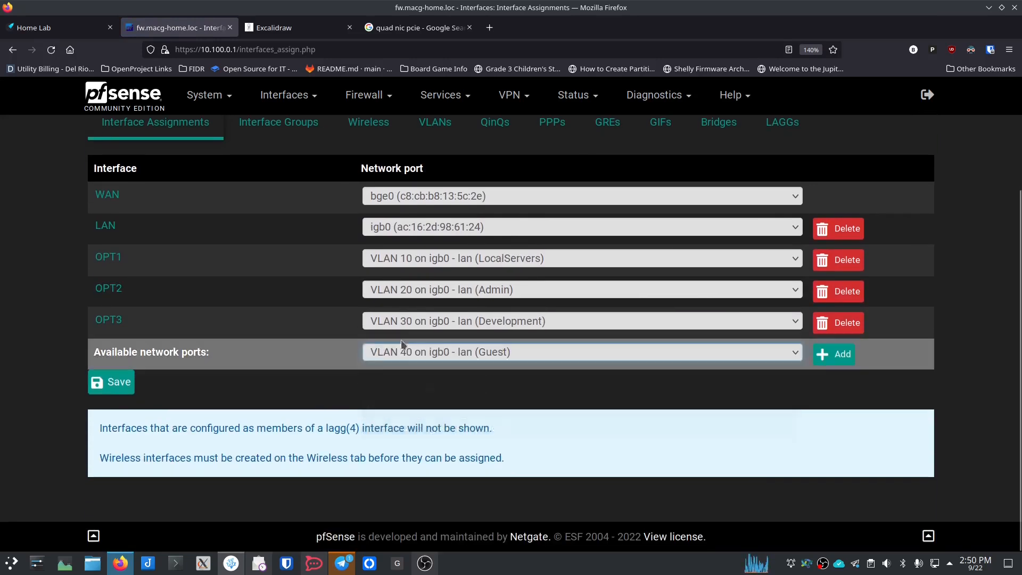
left_click(833, 354)
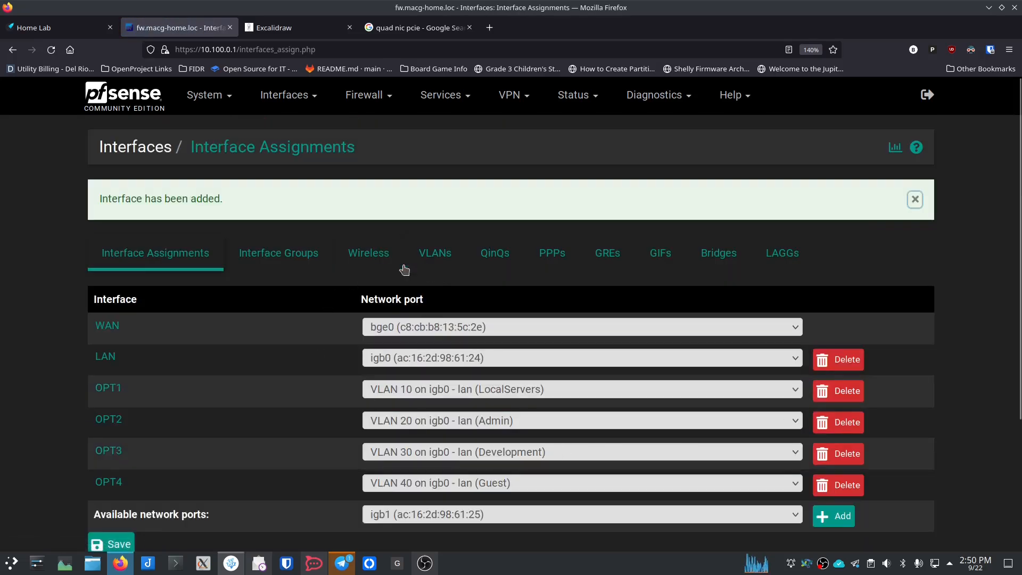
left_click(914, 200)
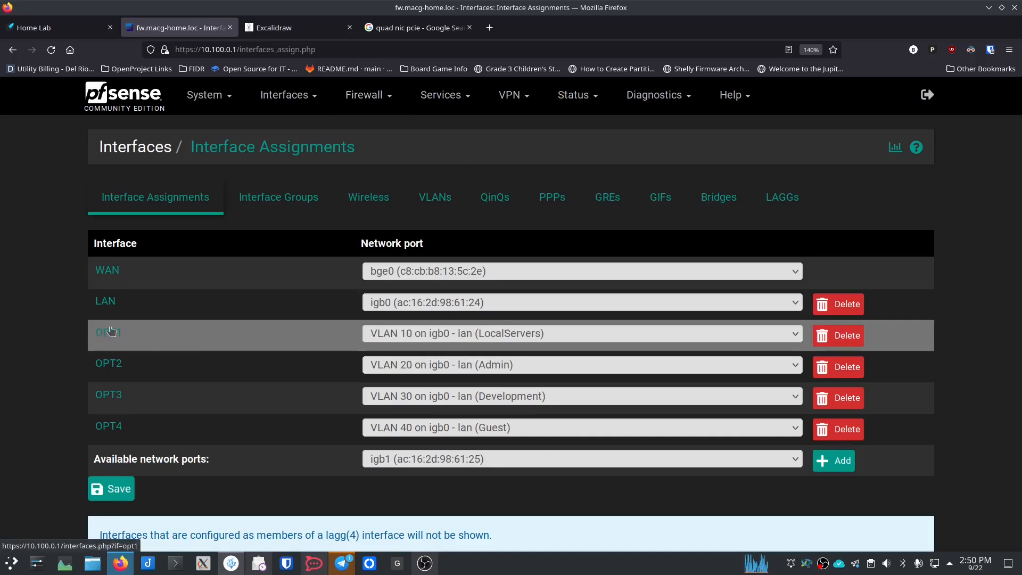
left_click(316, 102)
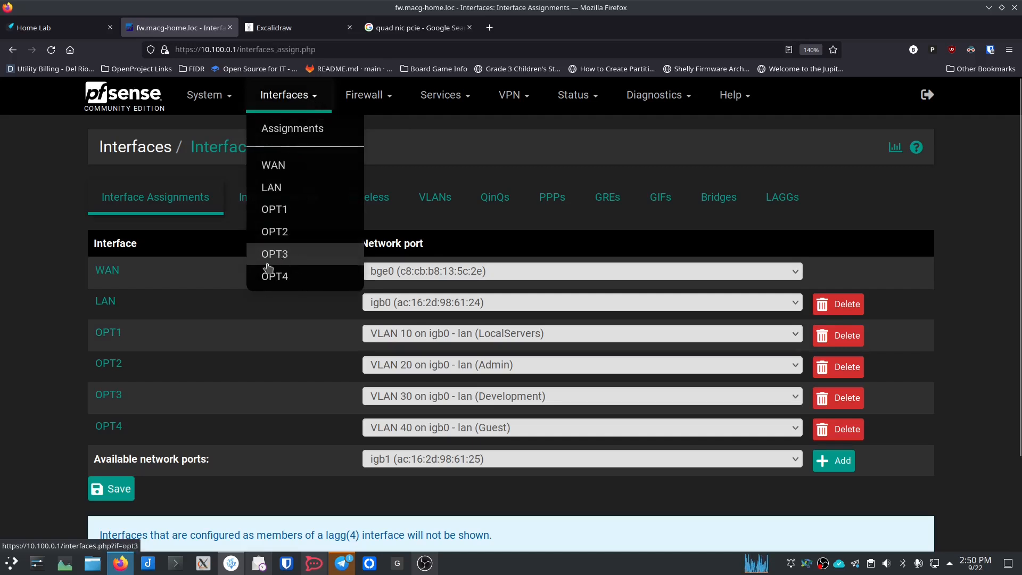
left_click(273, 209)
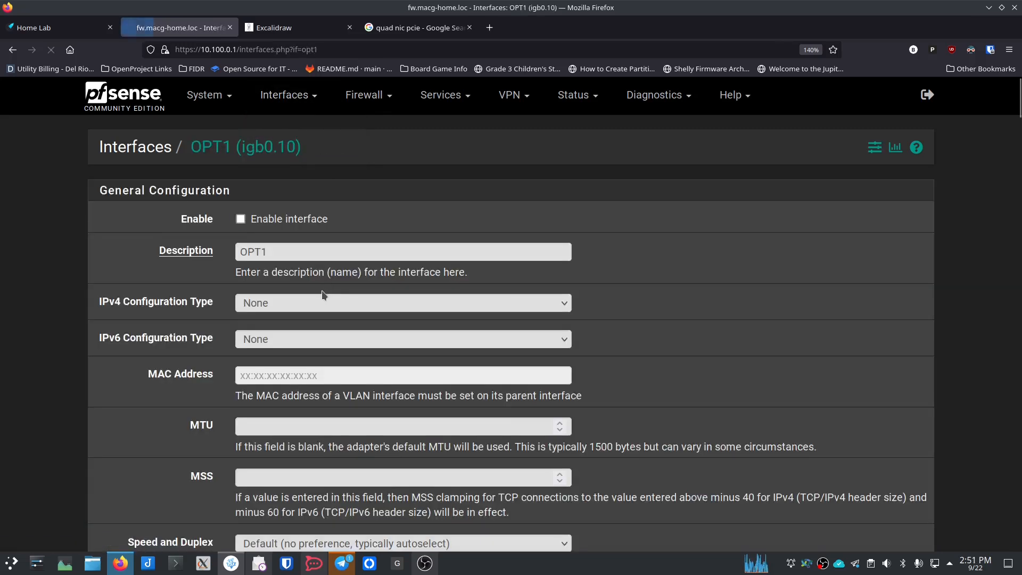
Step: Rename the OPT1 interface (igb0.10) to LocalServers
left_click(285, 96)
left_click(287, 129)
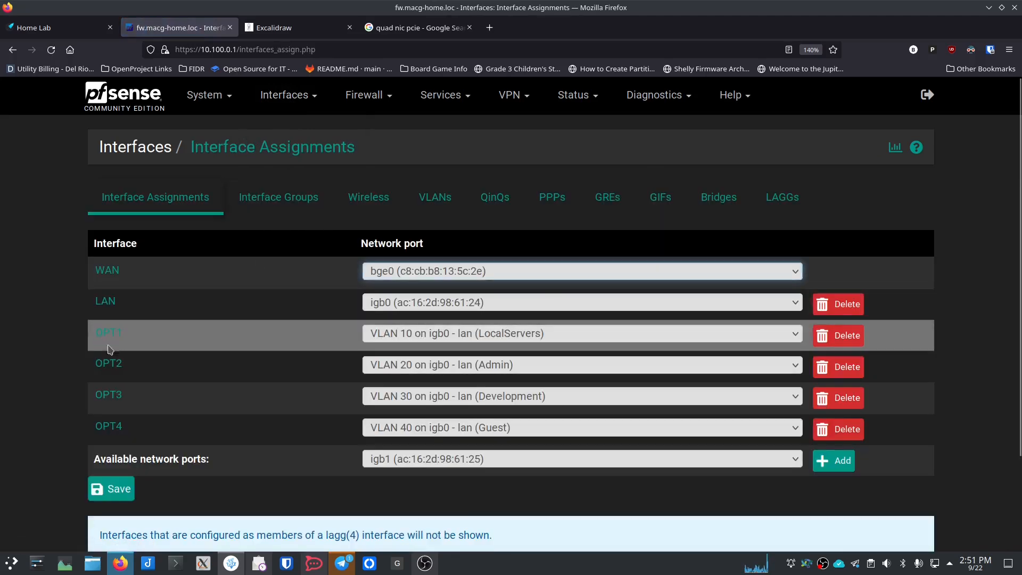
left_click(104, 335)
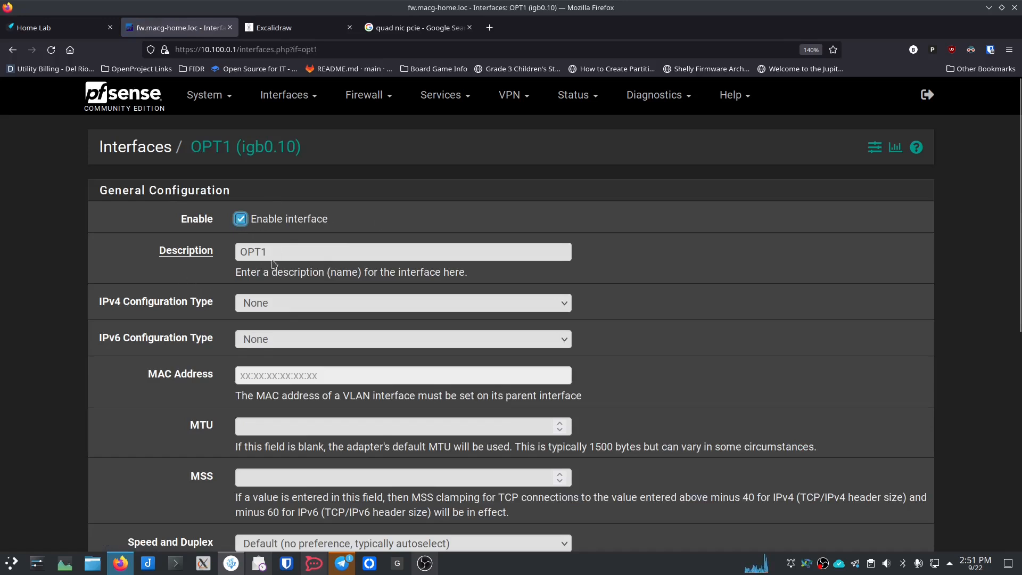
double_click(294, 253)
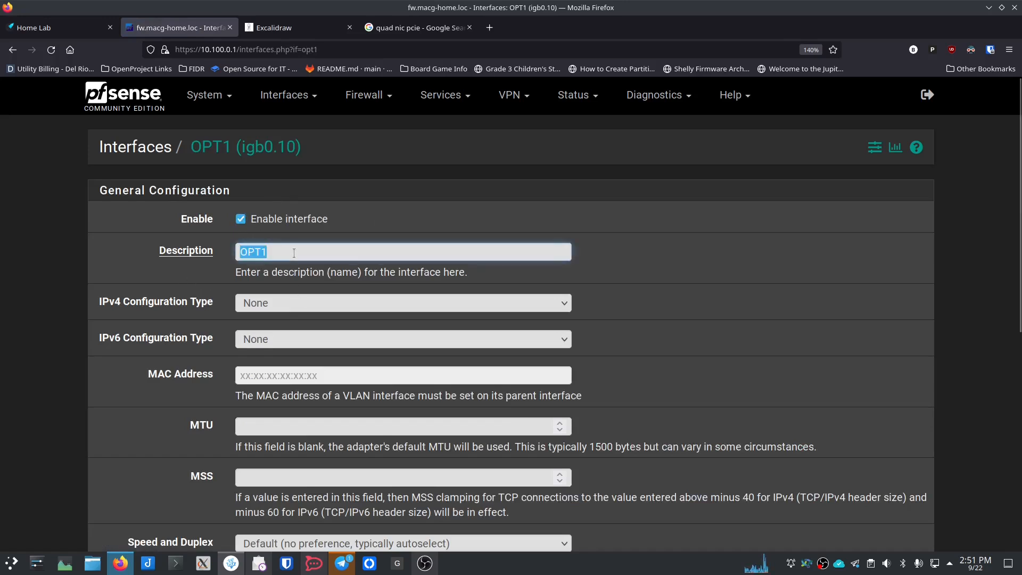
type("LocalS")
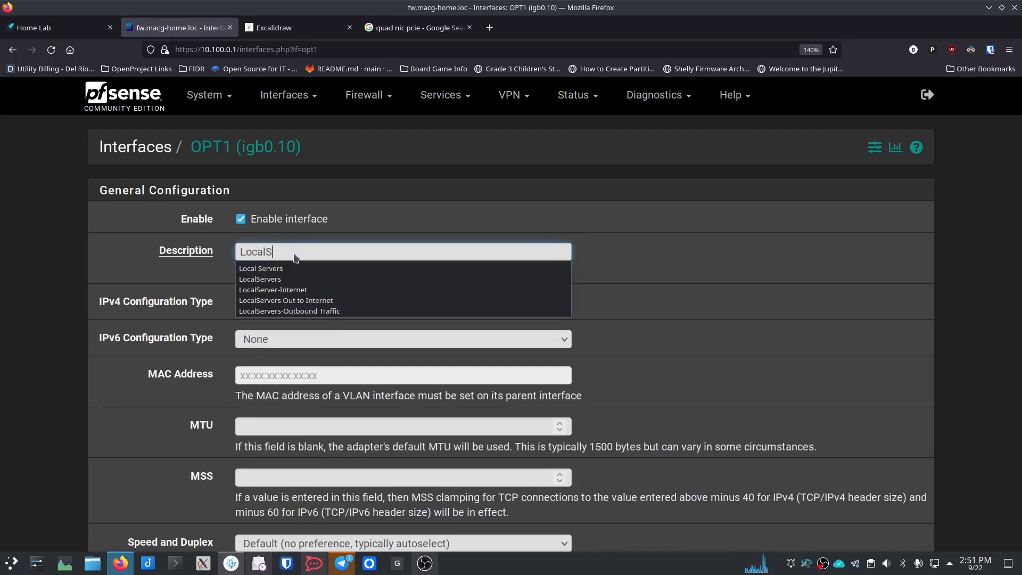
type("ervers")
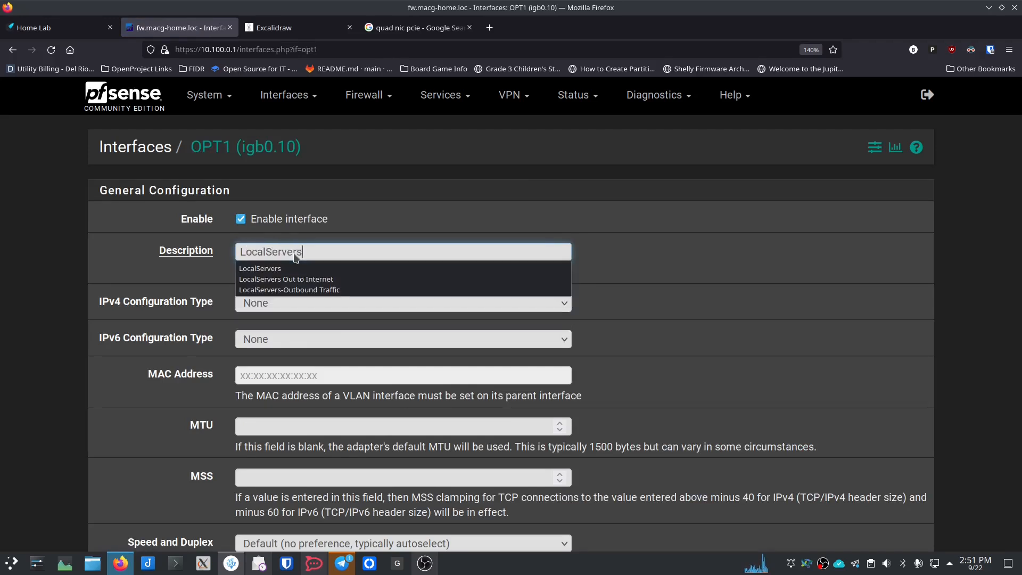
left_click(213, 265)
Step: Give LocalServers a Static IPv4 address of 10.100.10.1/24
left_click(286, 306)
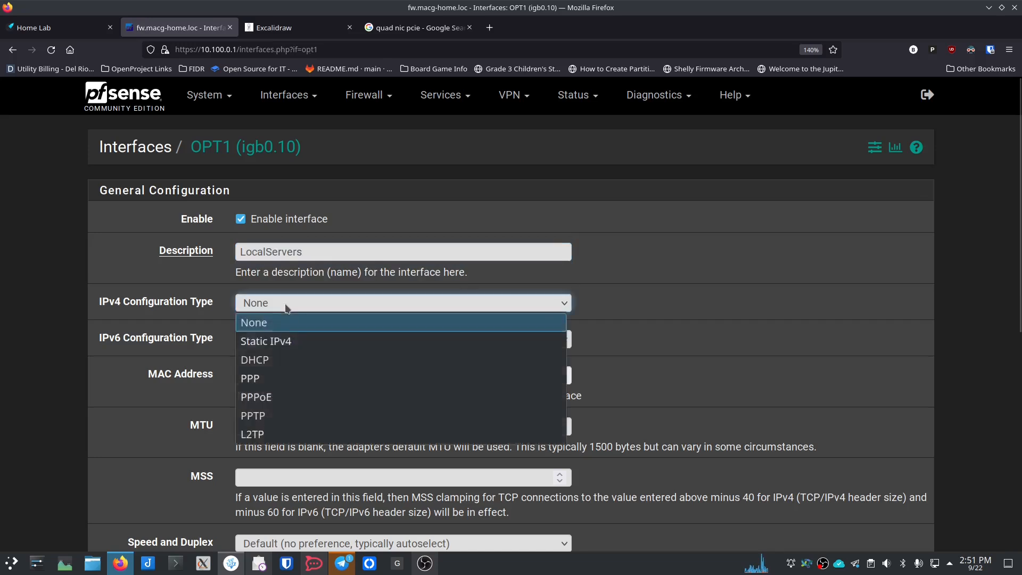
left_click(266, 337)
scroll(218, 330, "down", 4)
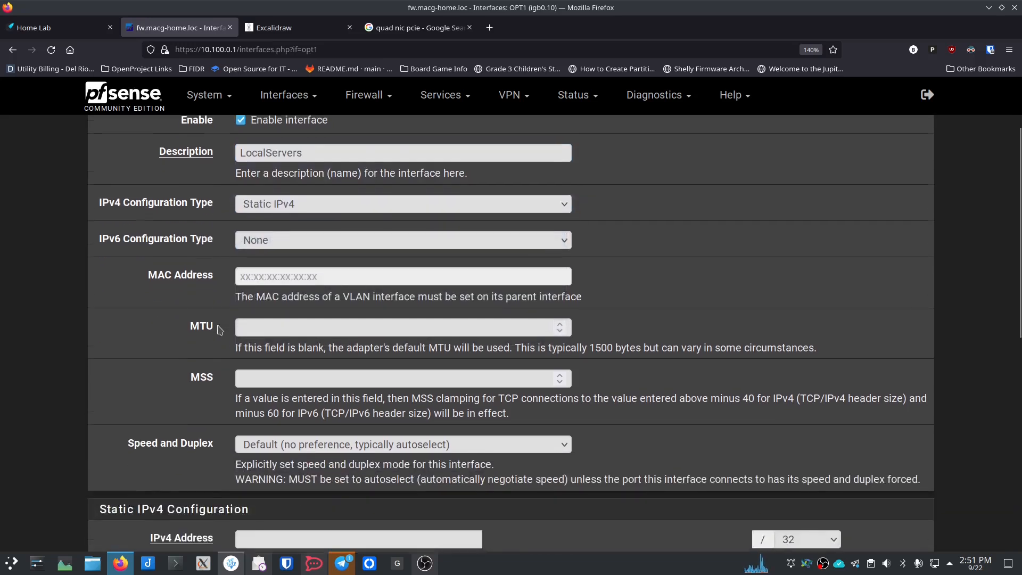
scroll(218, 330, "down", 2)
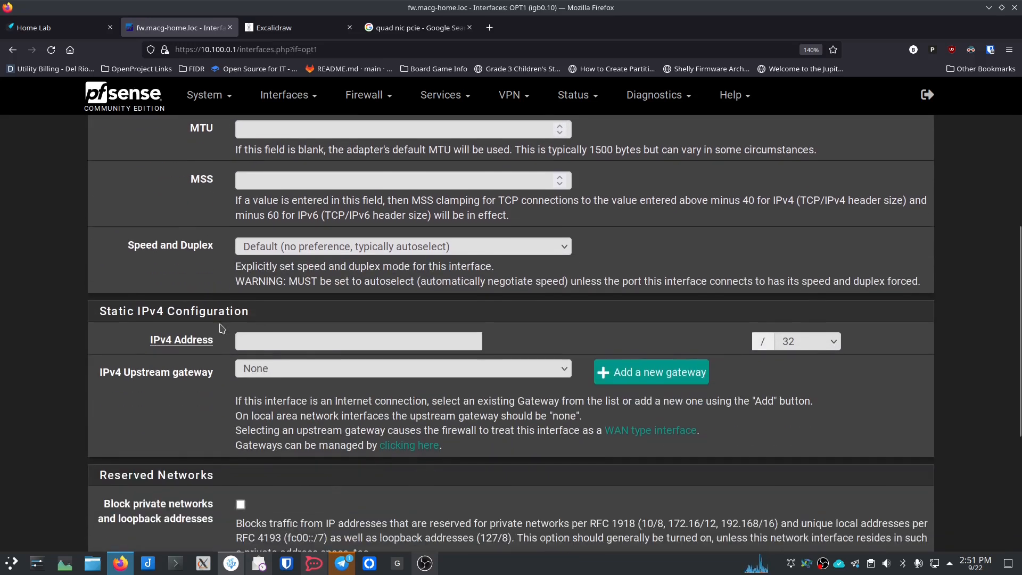
left_click(270, 346)
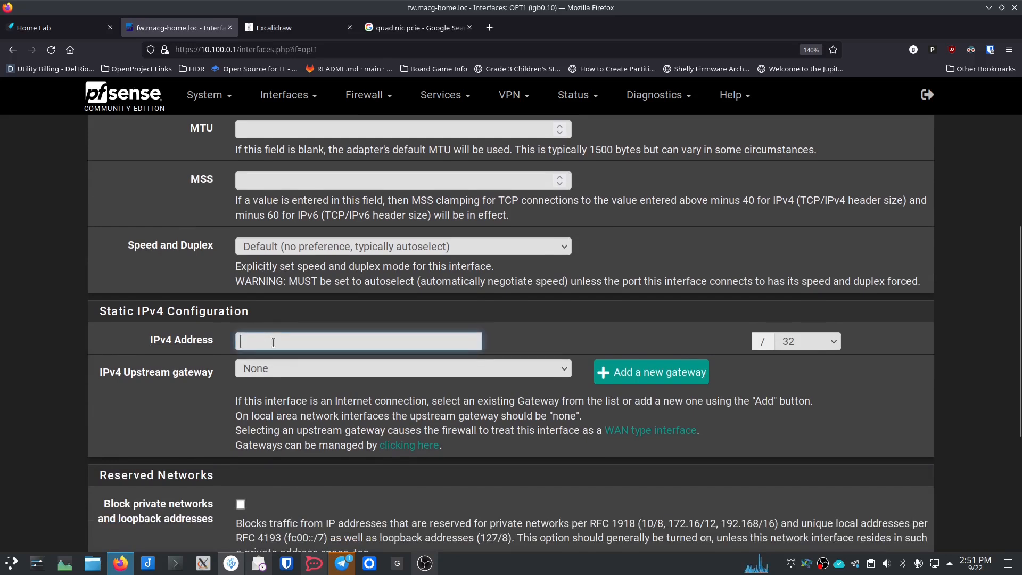
type("10")
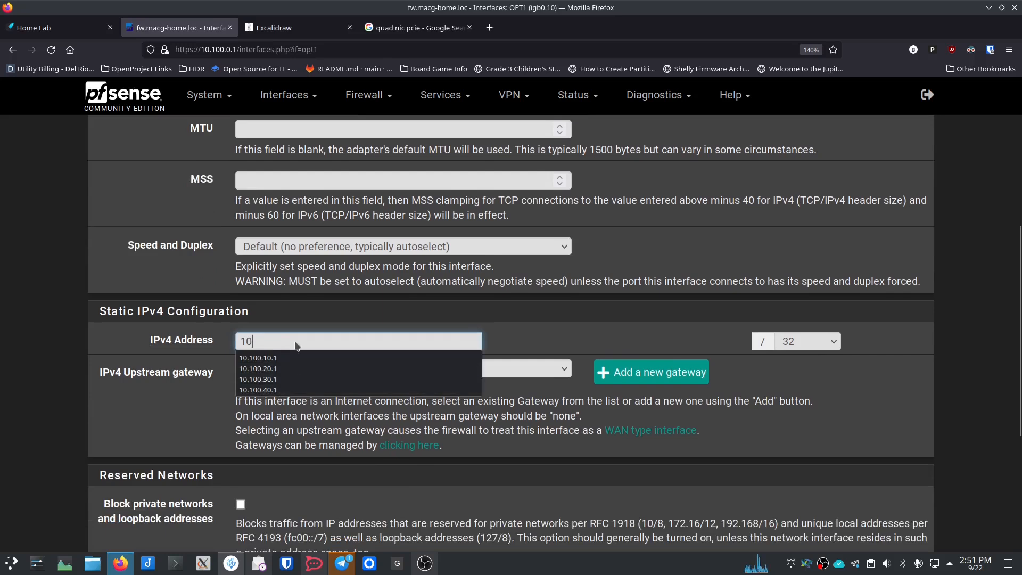
left_click(295, 340)
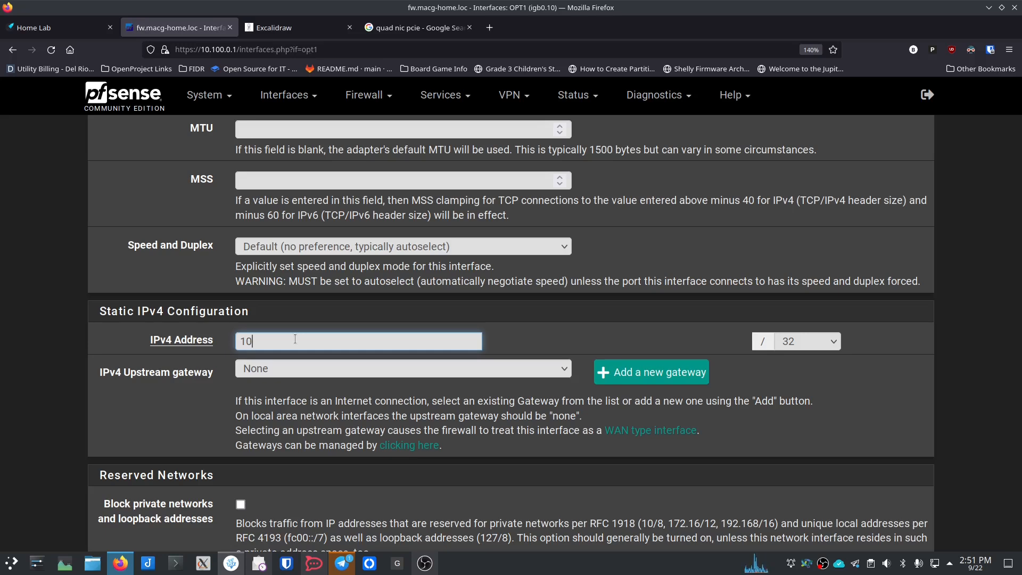
type(".100.10.1")
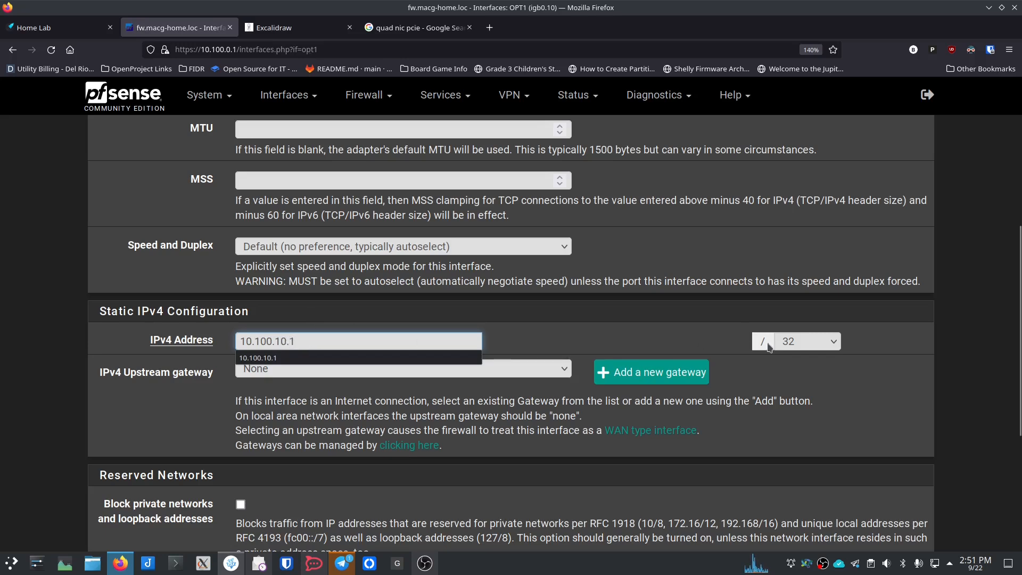
left_click(792, 341)
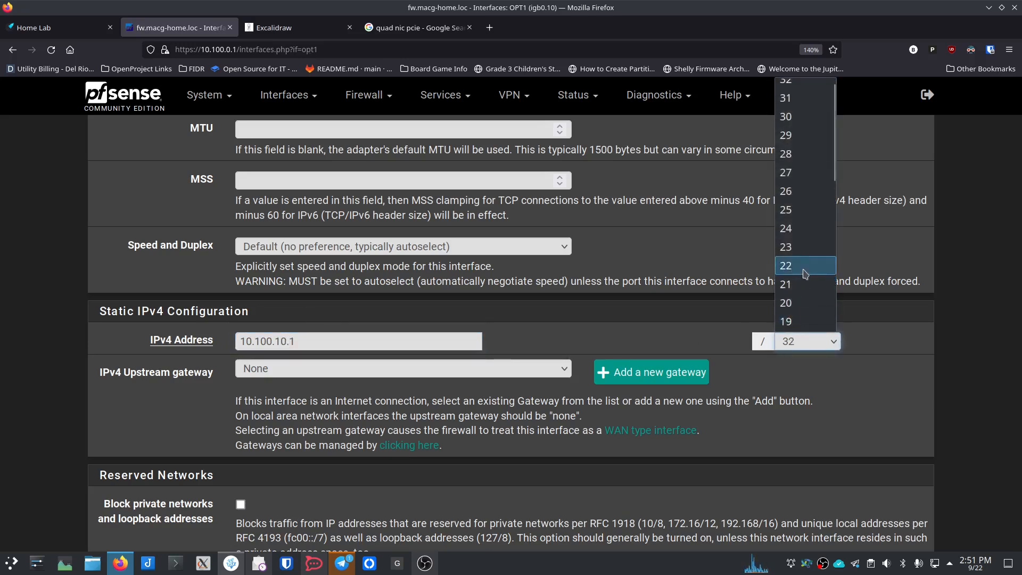
left_click(810, 233)
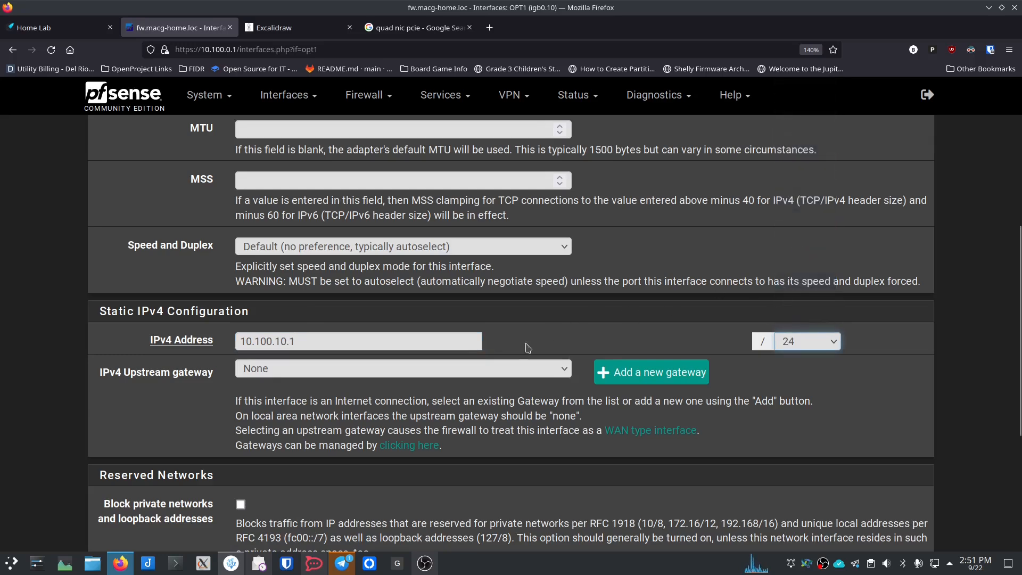
Step: Save the LocalServers interface and apply the changes
scroll(206, 390, "down", 5)
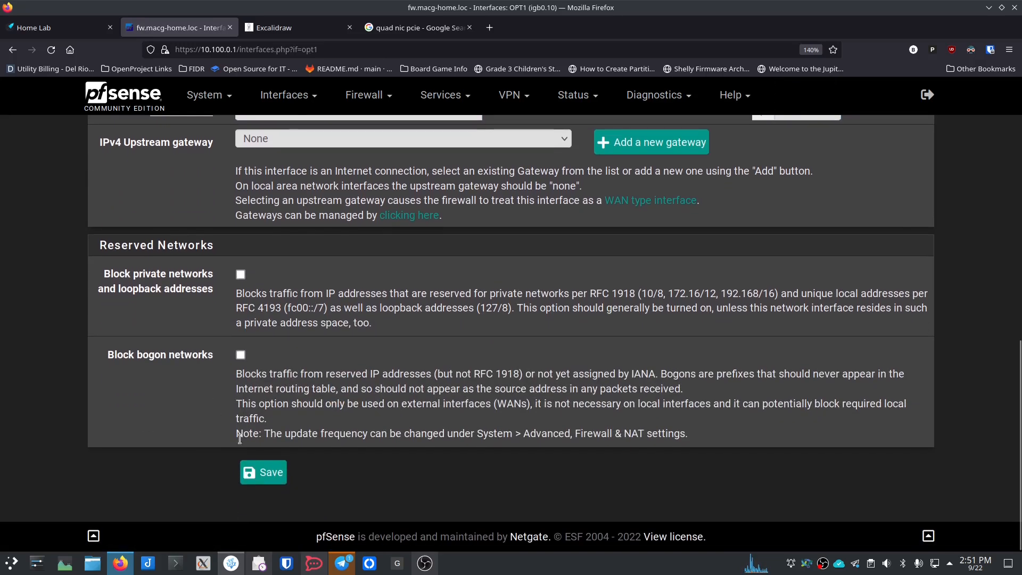
left_click(261, 473)
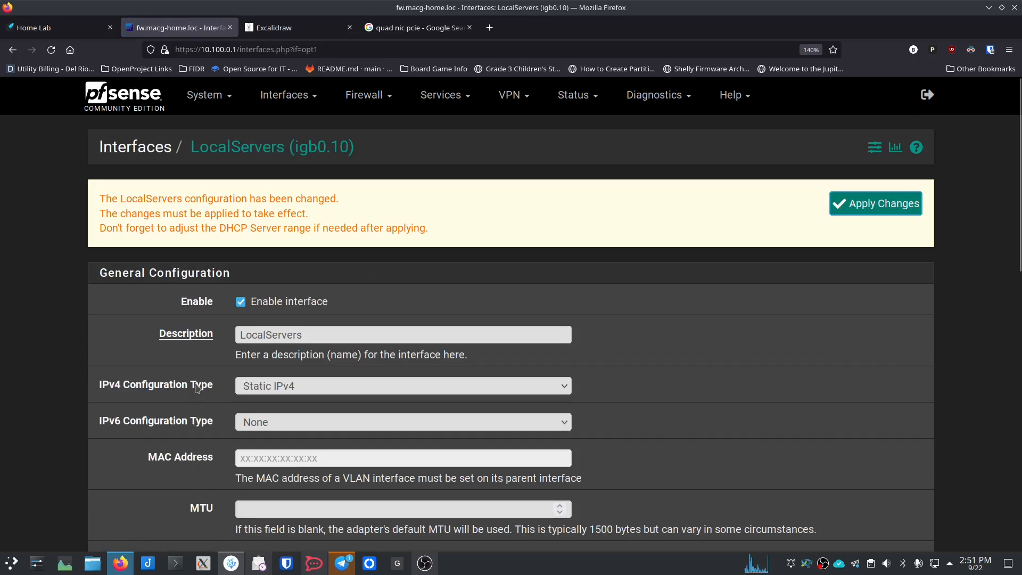
left_click(869, 208)
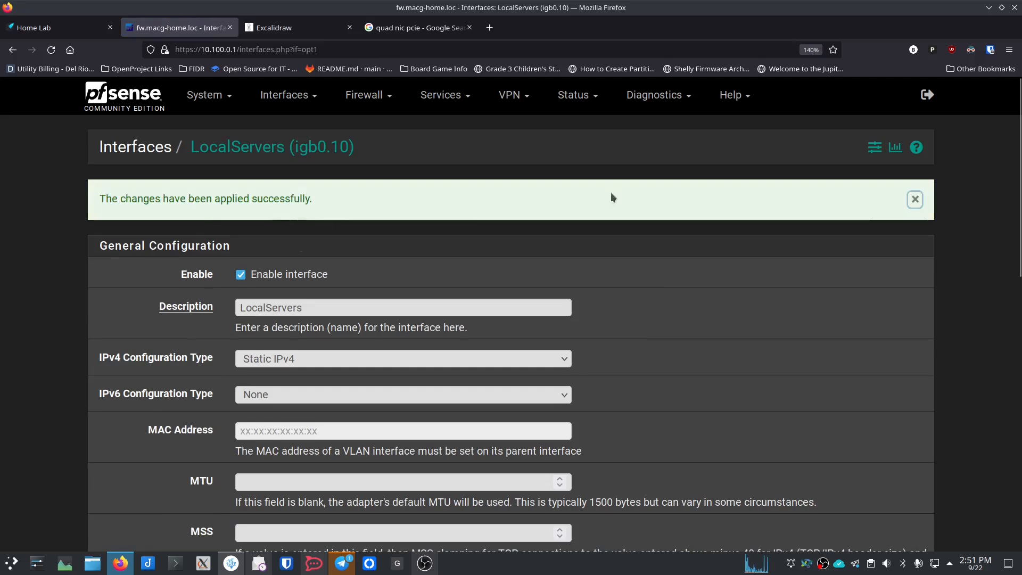
left_click(914, 200)
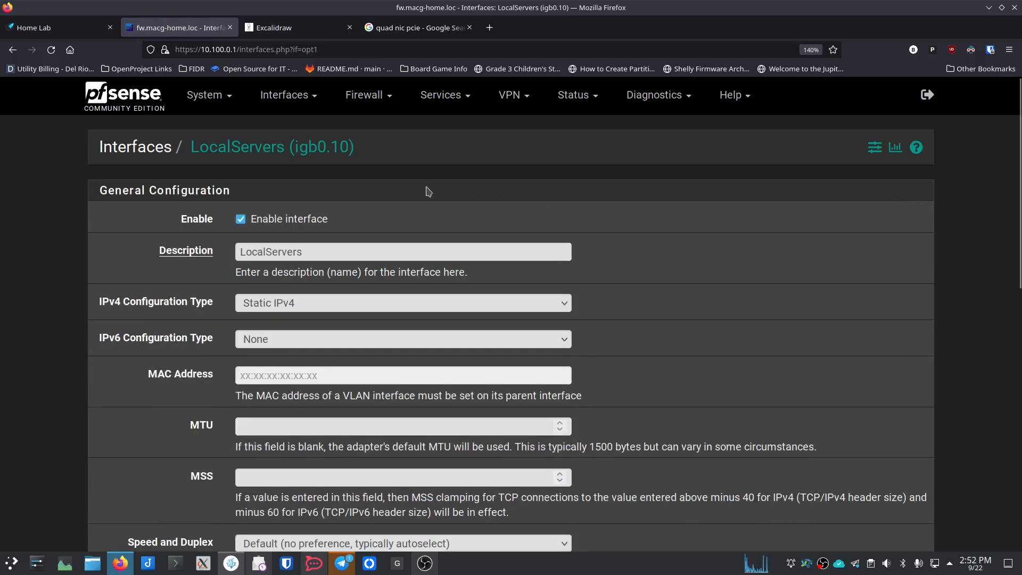
left_click(303, 101)
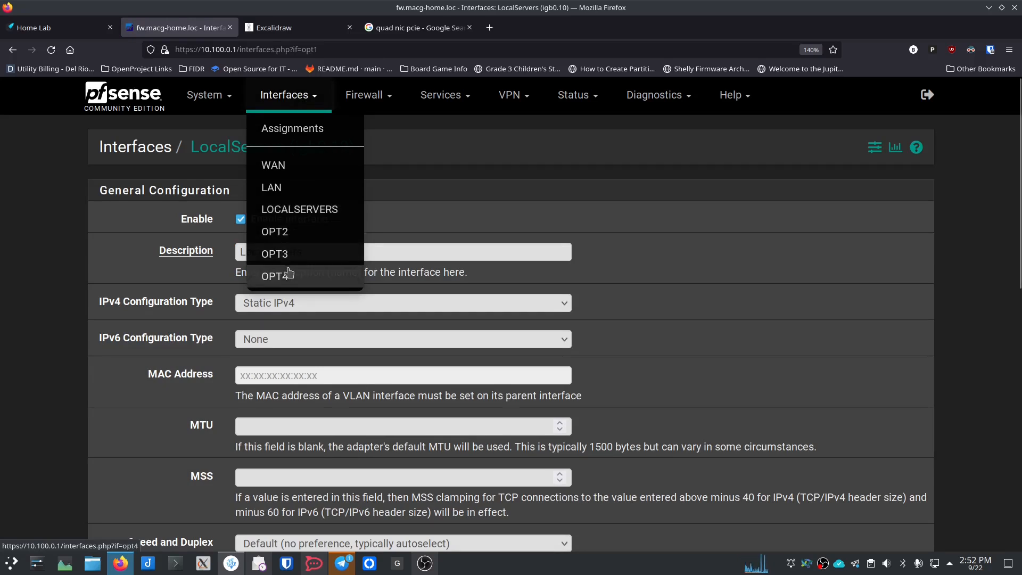
Step: Rename OPT2 (igb0.20) to Admin and set its IPv4 type to Static
left_click(281, 232)
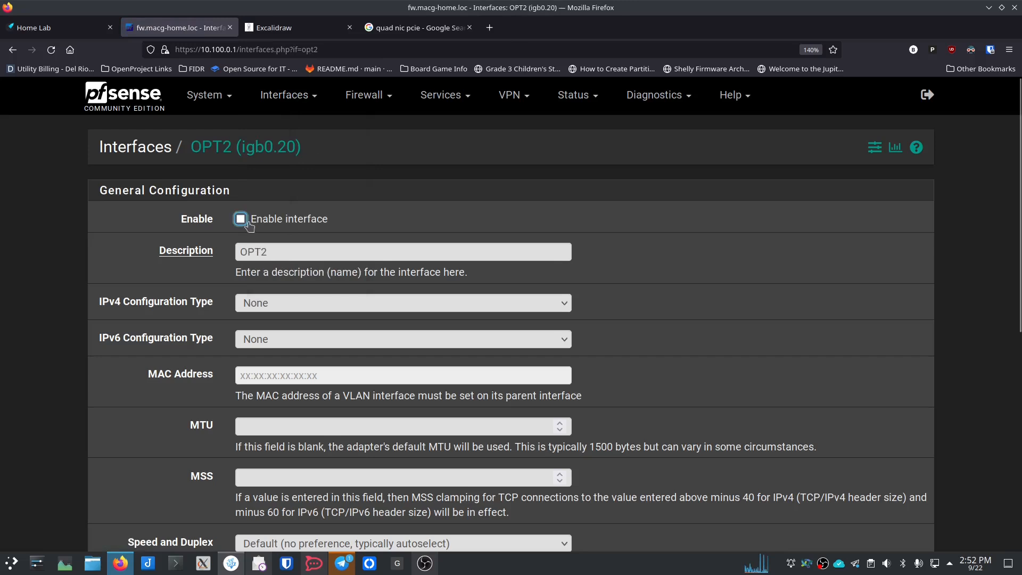
double_click(289, 258)
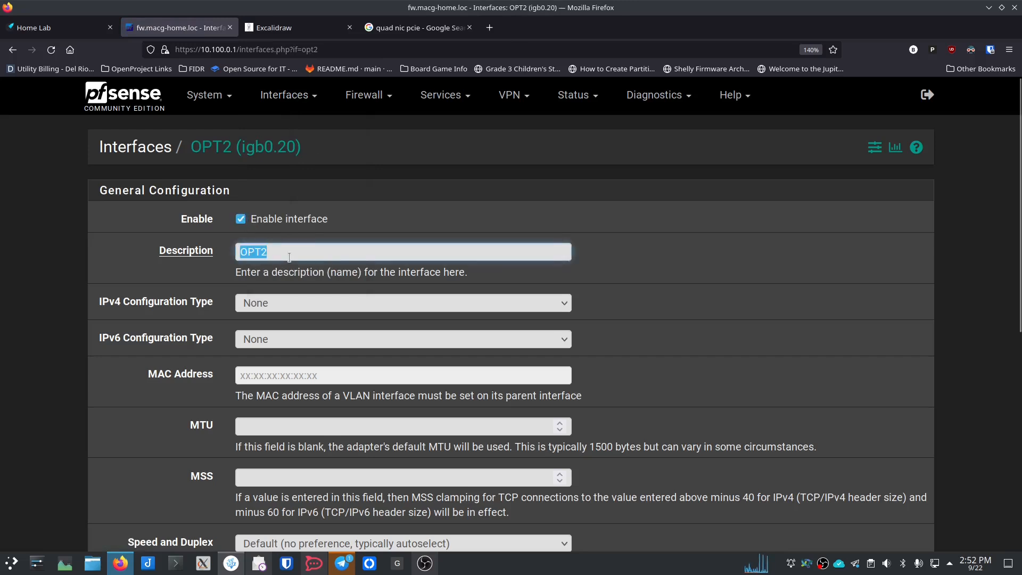
type("Admin")
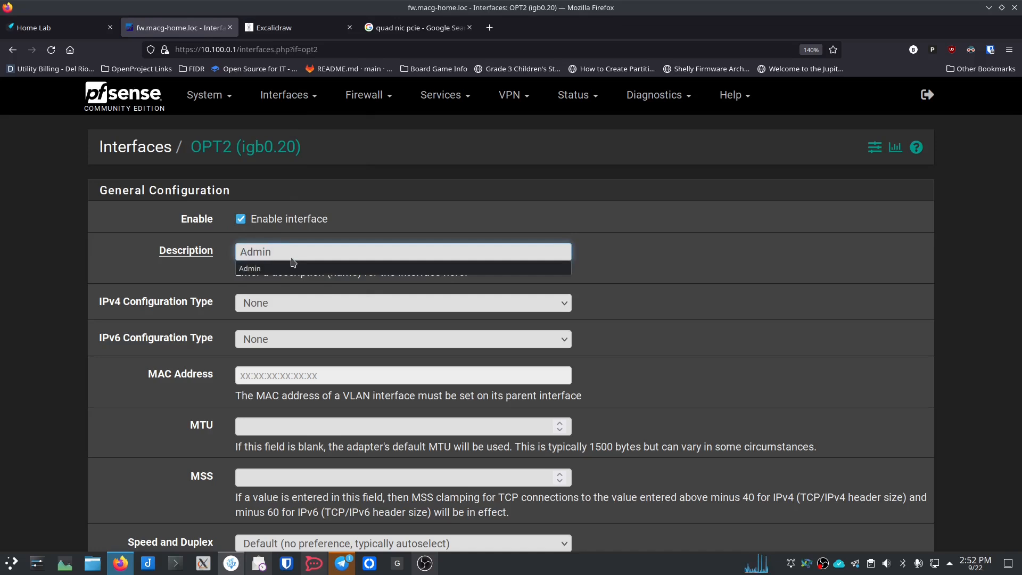
left_click(249, 268)
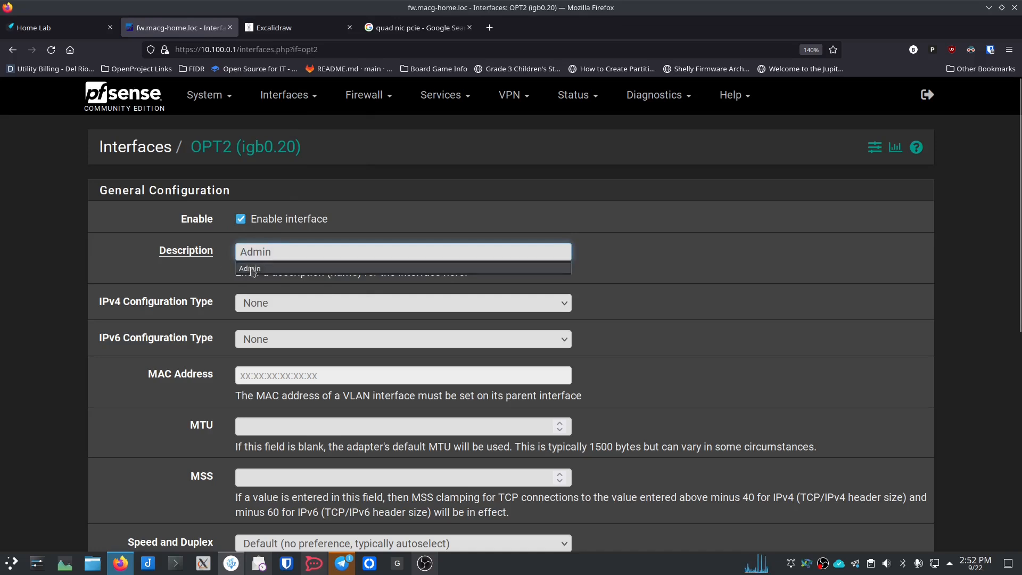
left_click(214, 287)
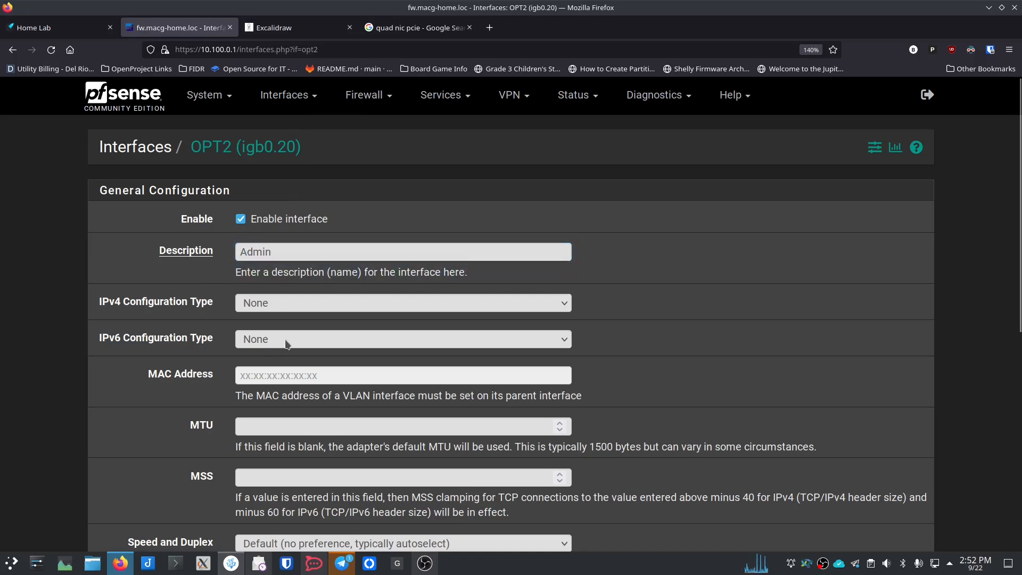
left_click(282, 298)
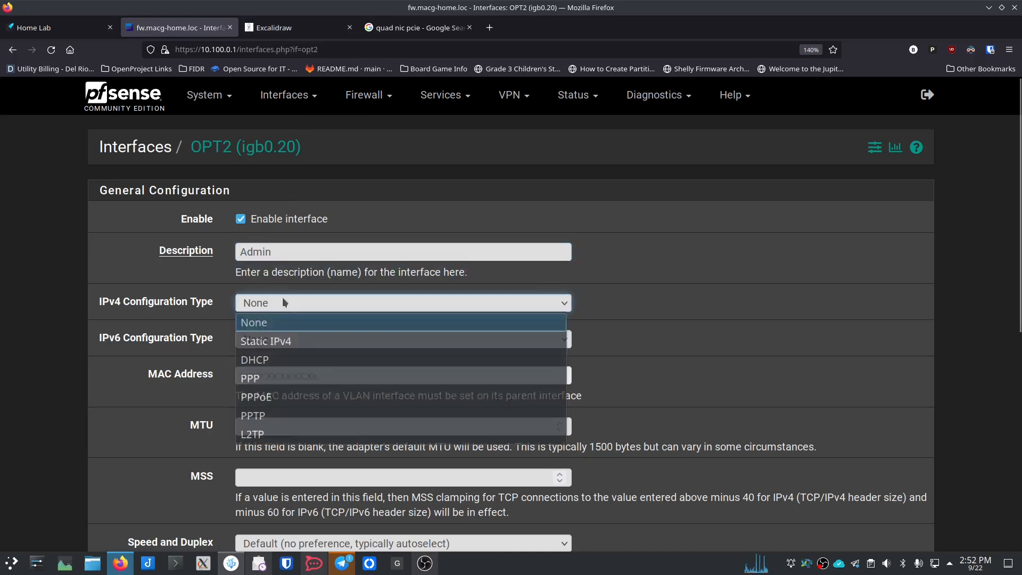
left_click(285, 342)
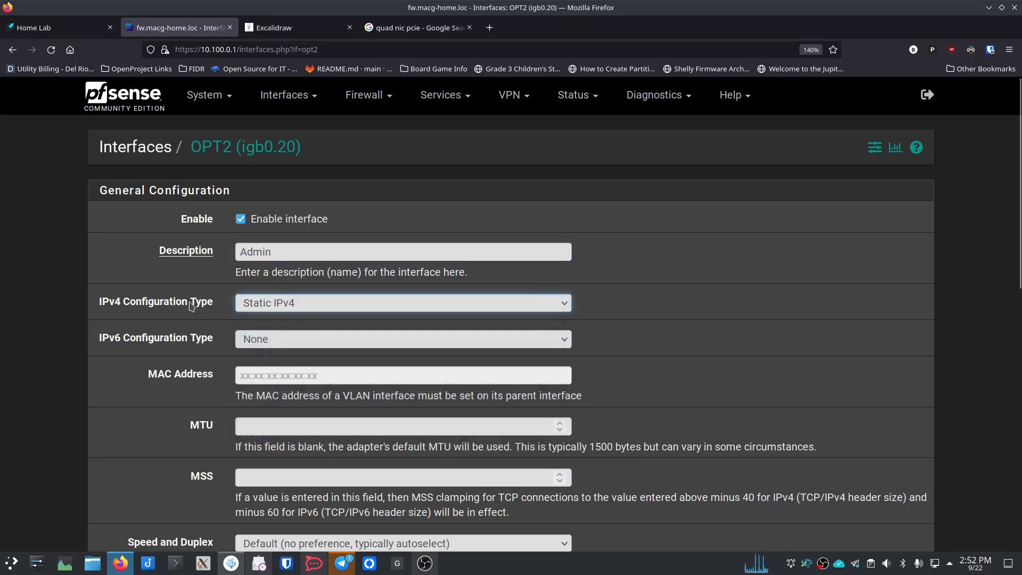
Step: Give Admin the address 10.100.20.1/24, then save and apply the changes
scroll(206, 304, "down", 5)
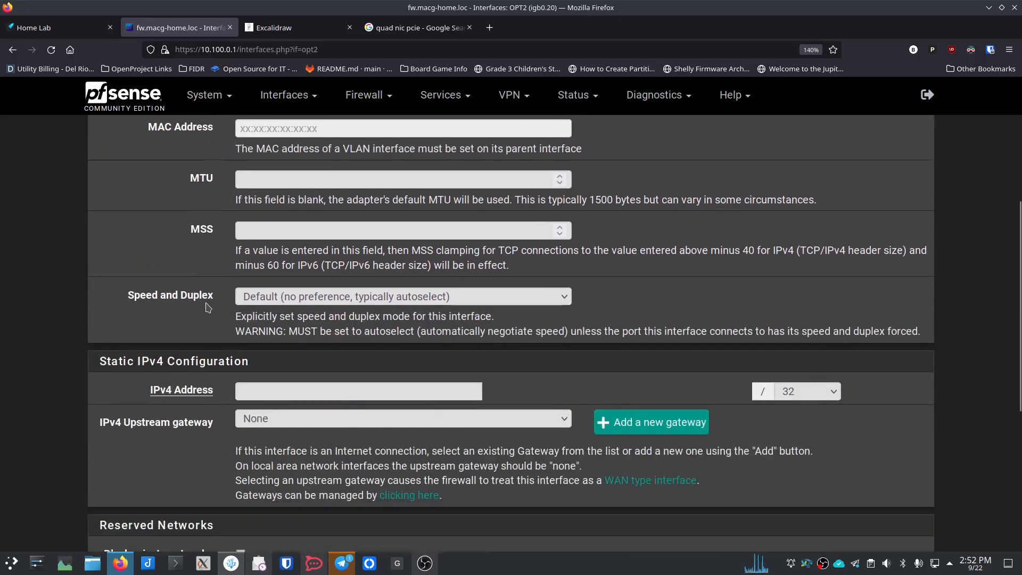
scroll(207, 307, "down", 1)
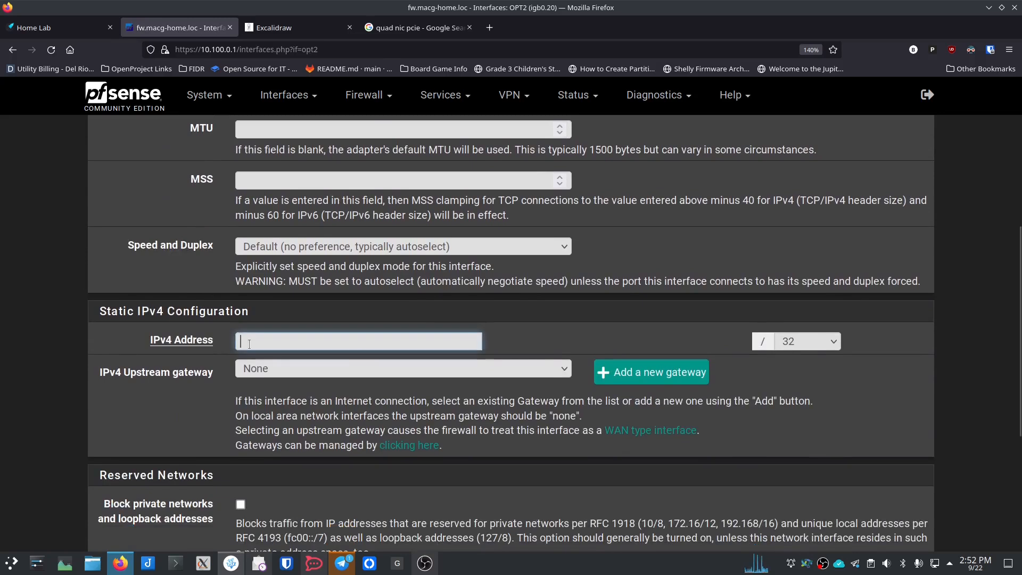
type("10.1")
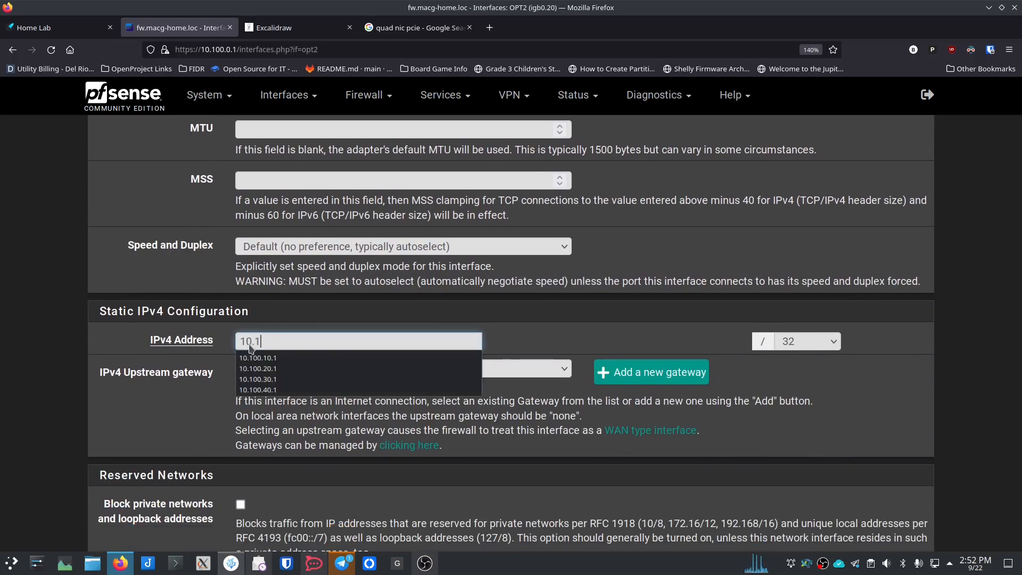
type("00.20")
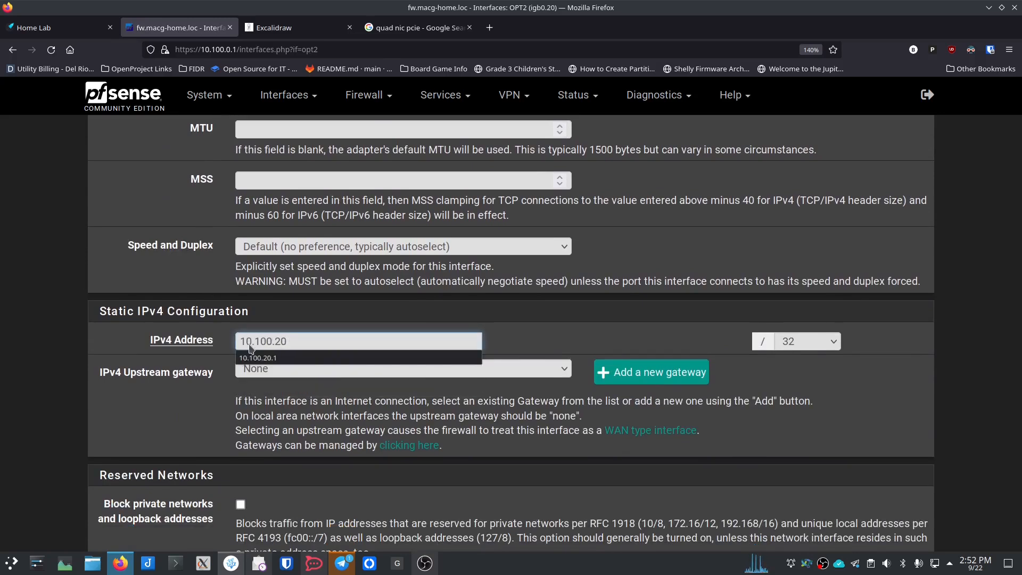
type(".1")
left_click(251, 358)
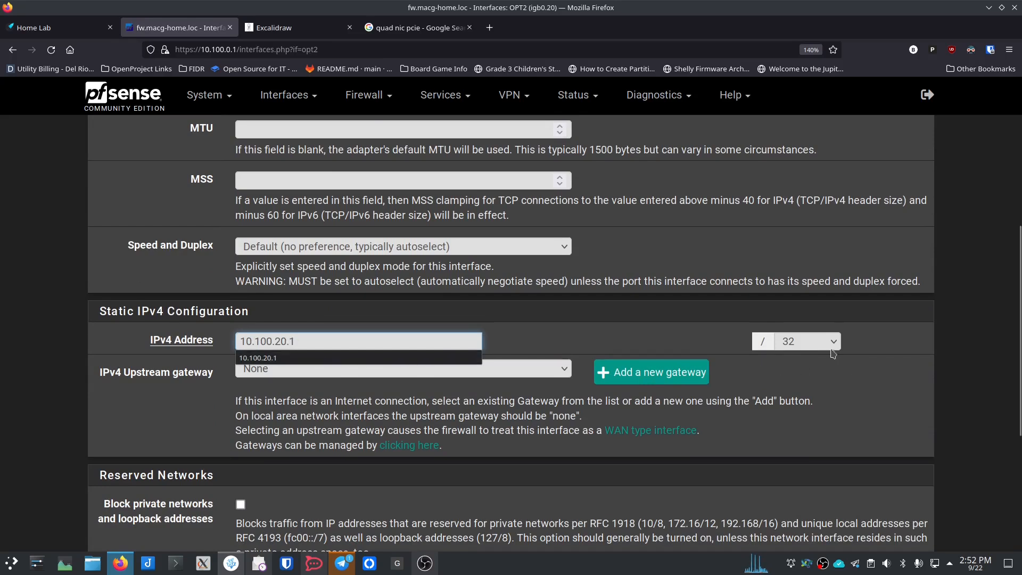
left_click(818, 343)
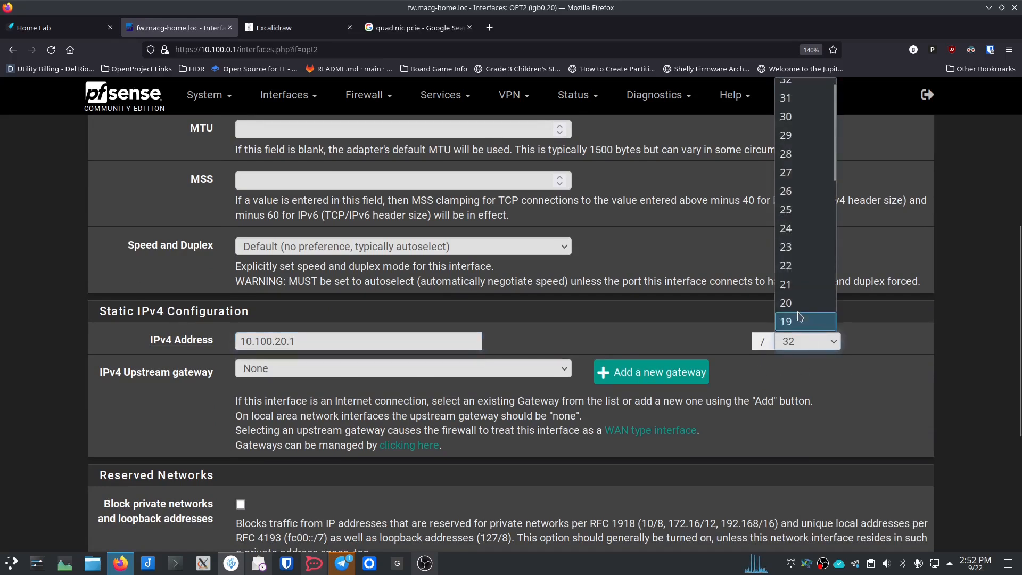
left_click(793, 228)
scroll(105, 369, "down", 5)
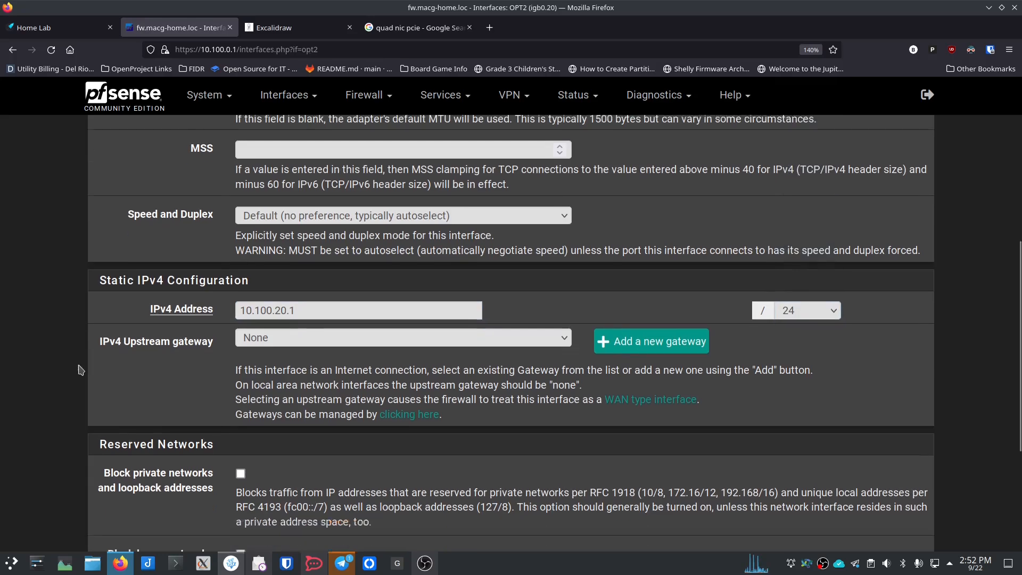
left_click(254, 474)
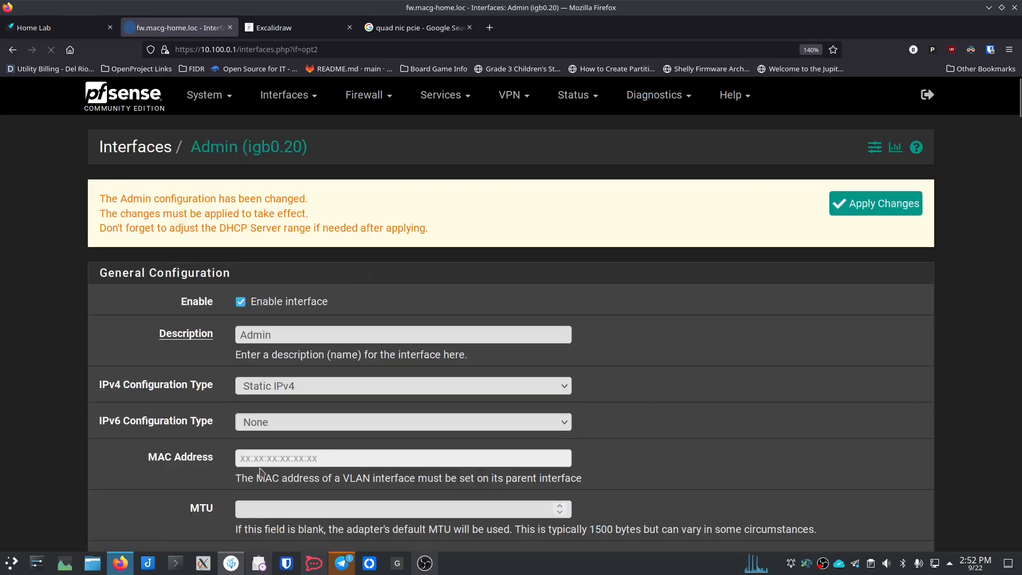
left_click(841, 212)
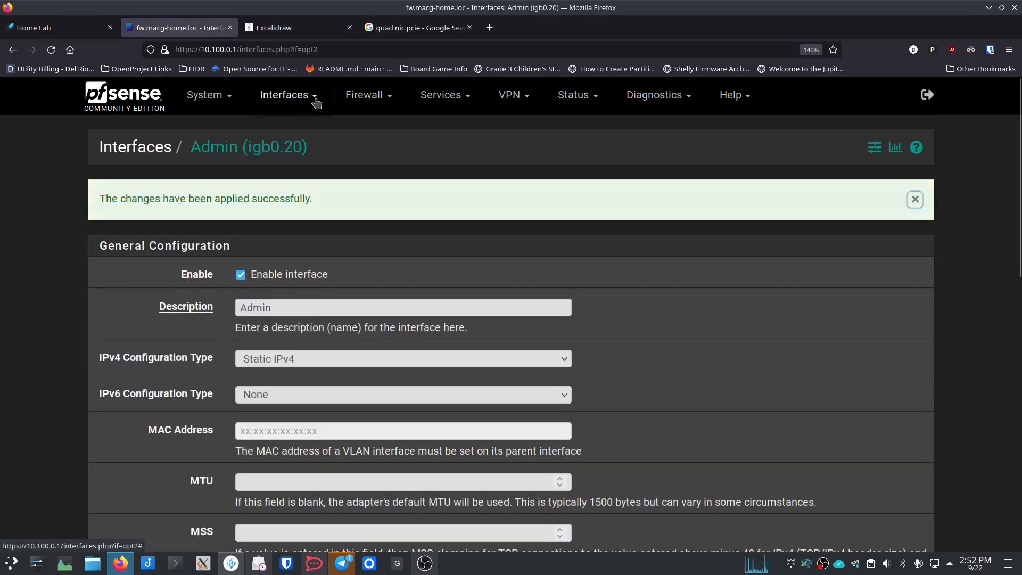
Step: Enable OPT3 (igb0.30) and select its description to rename it Development
left_click(315, 102)
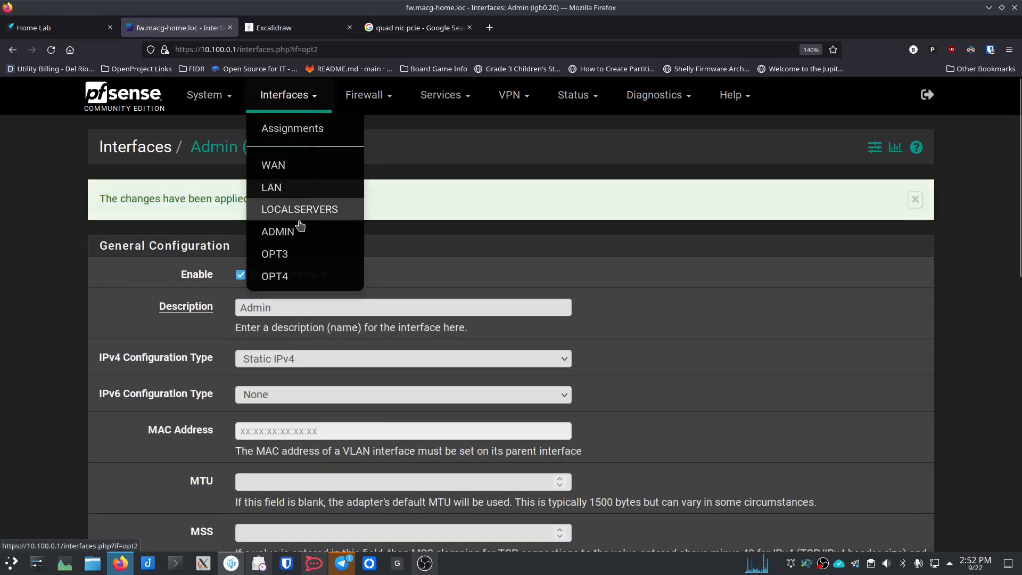
left_click(276, 254)
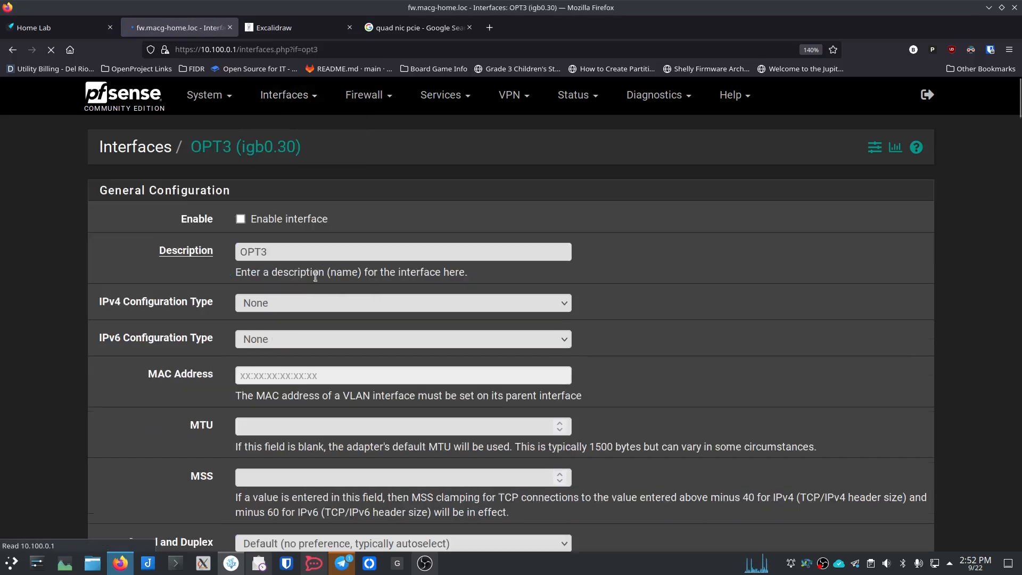
left_click(241, 220)
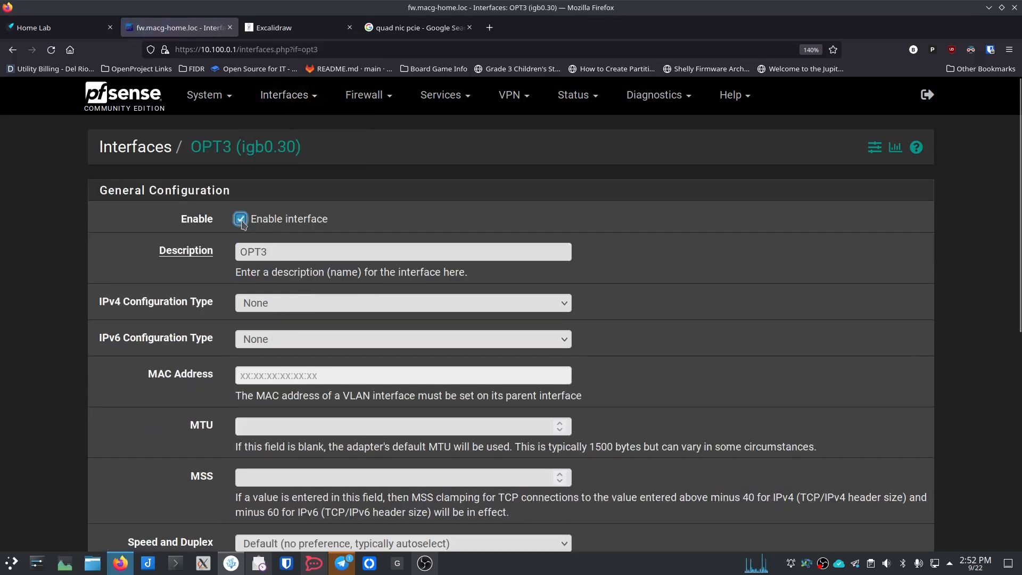
left_click(292, 251)
double_click(294, 251)
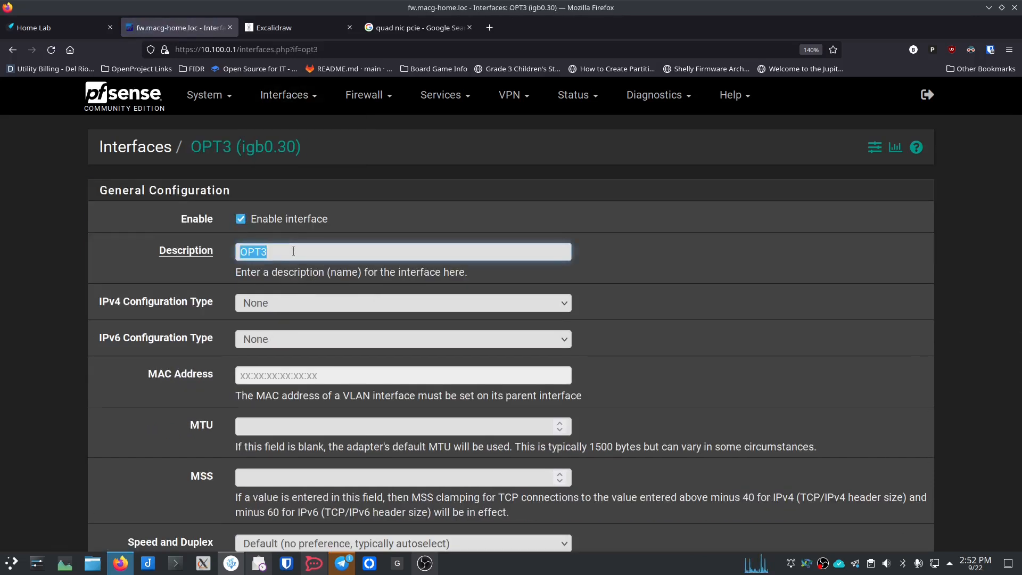
Step: Set Development's static address to 10.100.30.1/24, then save and apply
scroll(293, 251, "down", 3)
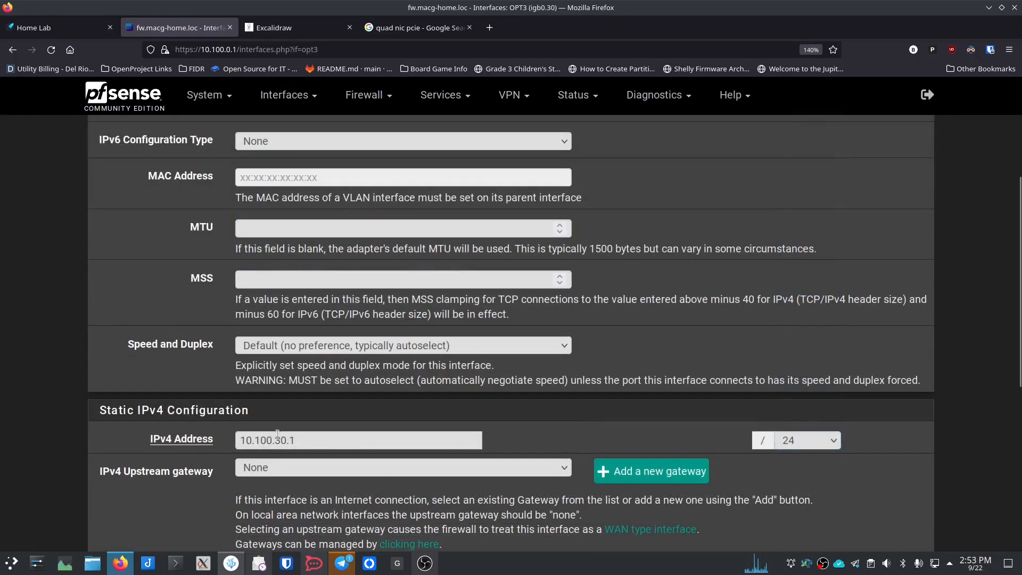
double_click(299, 439)
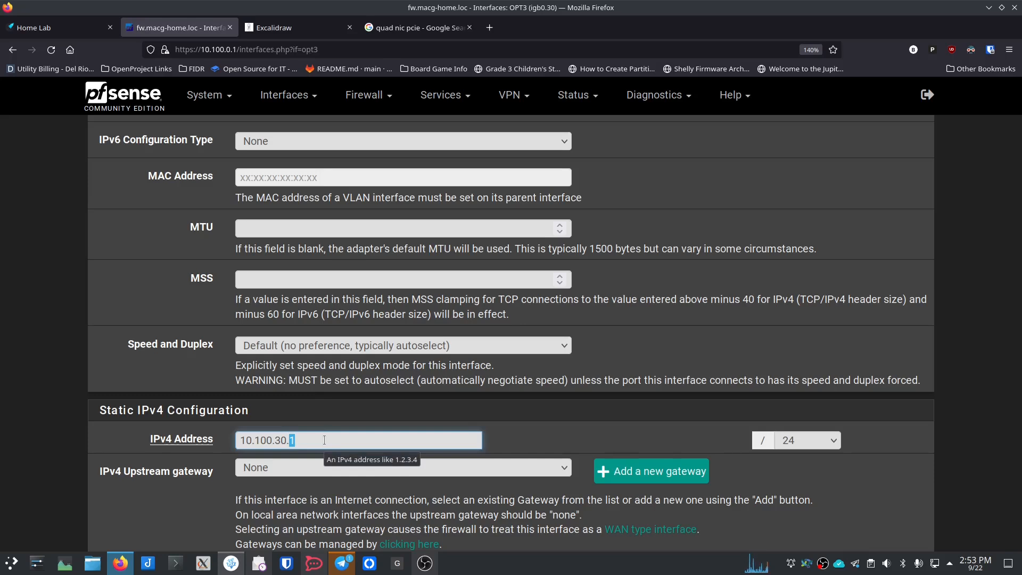
left_click(155, 457)
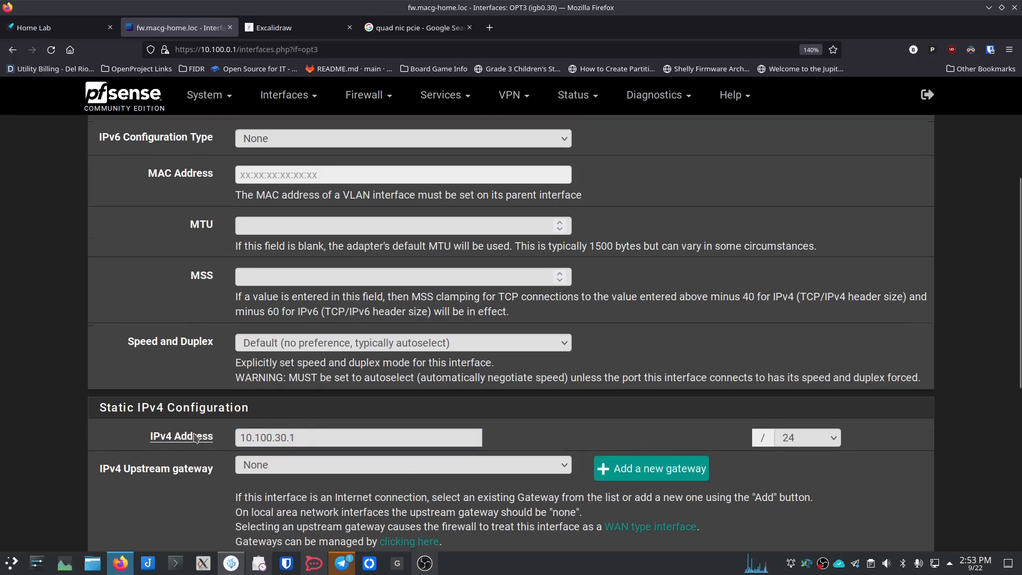
scroll(181, 439, "down", 5)
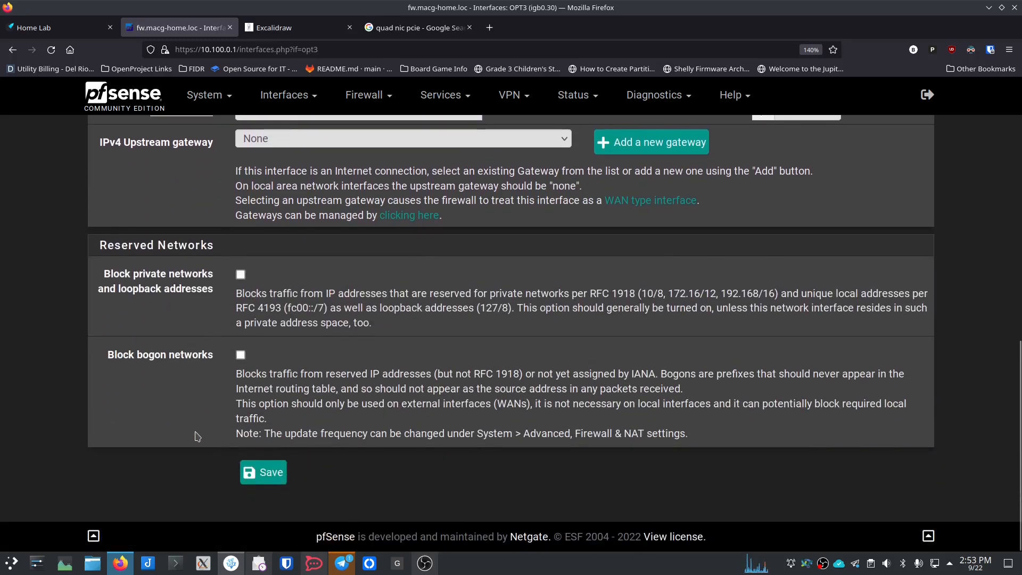
left_click(263, 472)
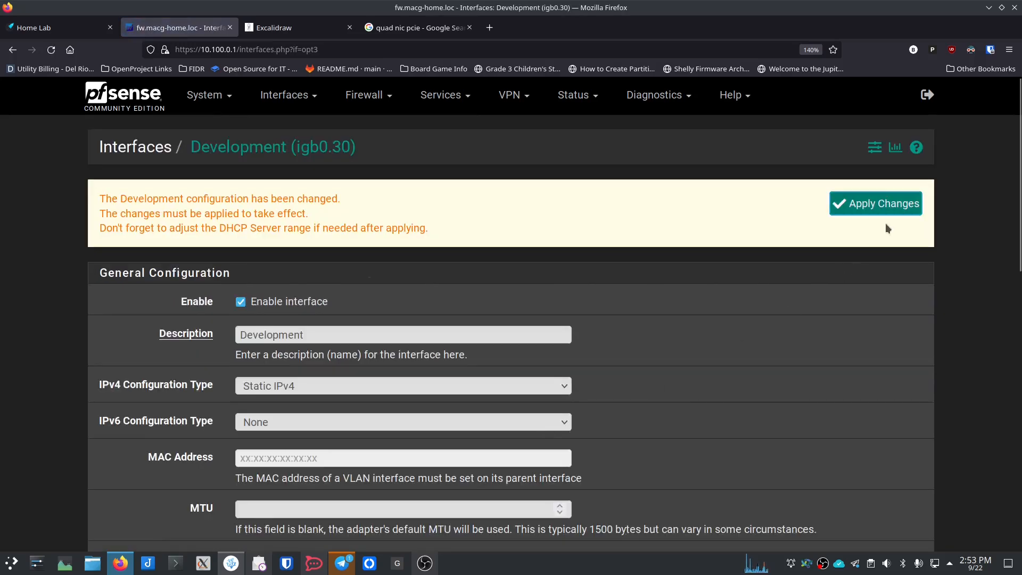
left_click(884, 205)
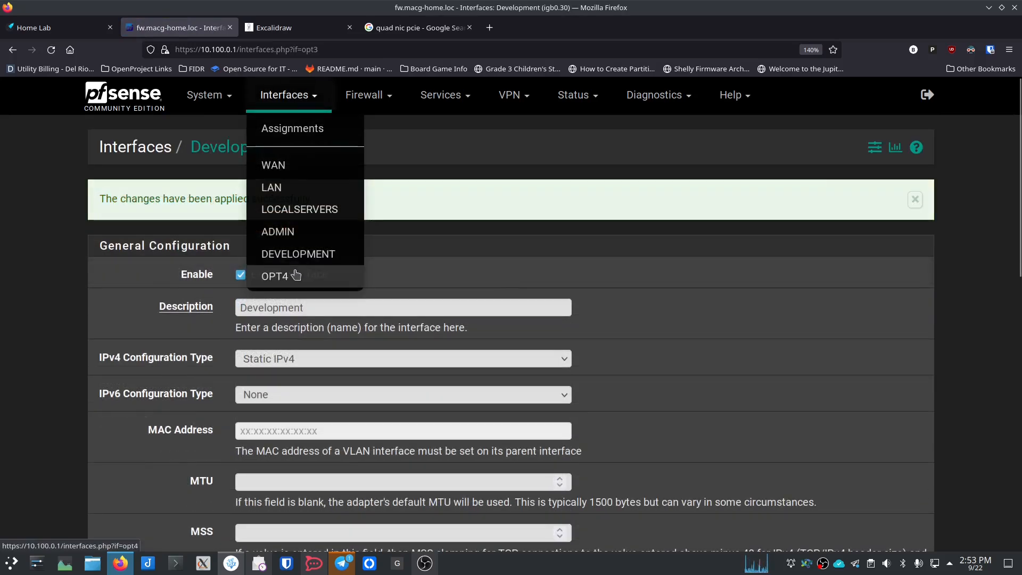
Step: Enable OPT4 (igb0.40) and rename its description to Guest
left_click(290, 274)
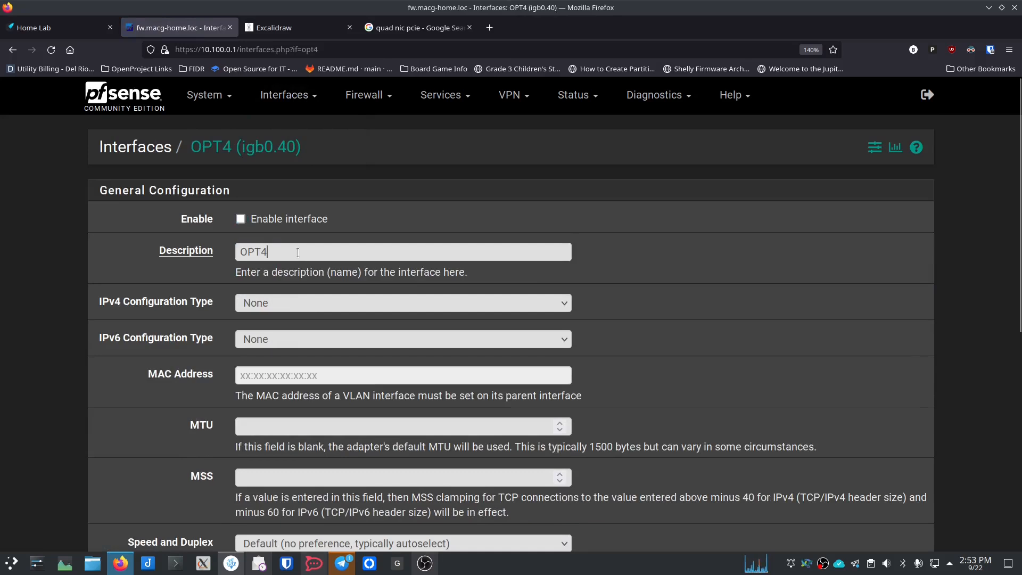
double_click(297, 253)
left_click(241, 219)
double_click(282, 251)
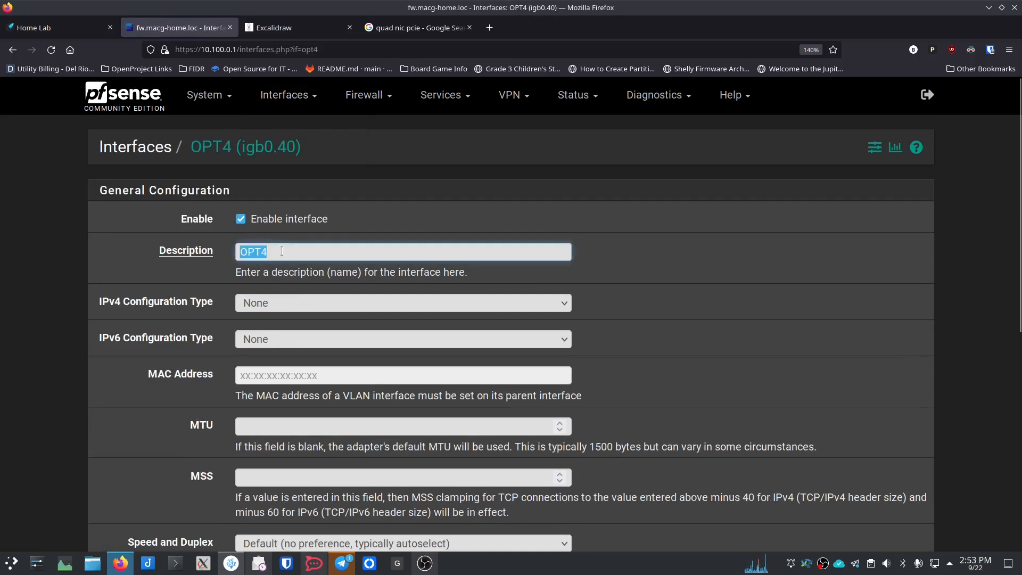
type("Guest")
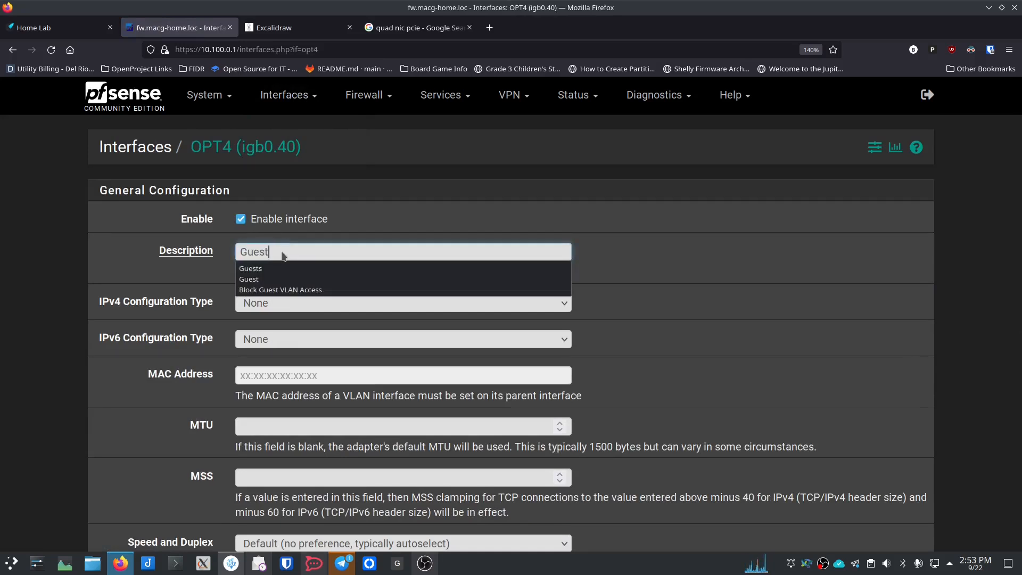
Step: Give Guest Static IPv4 10.100.40.1/24, then save and apply the changes
left_click(271, 303)
left_click(268, 340)
scroll(195, 377, "down", 5)
left_click(265, 343)
type("10.100.40.1")
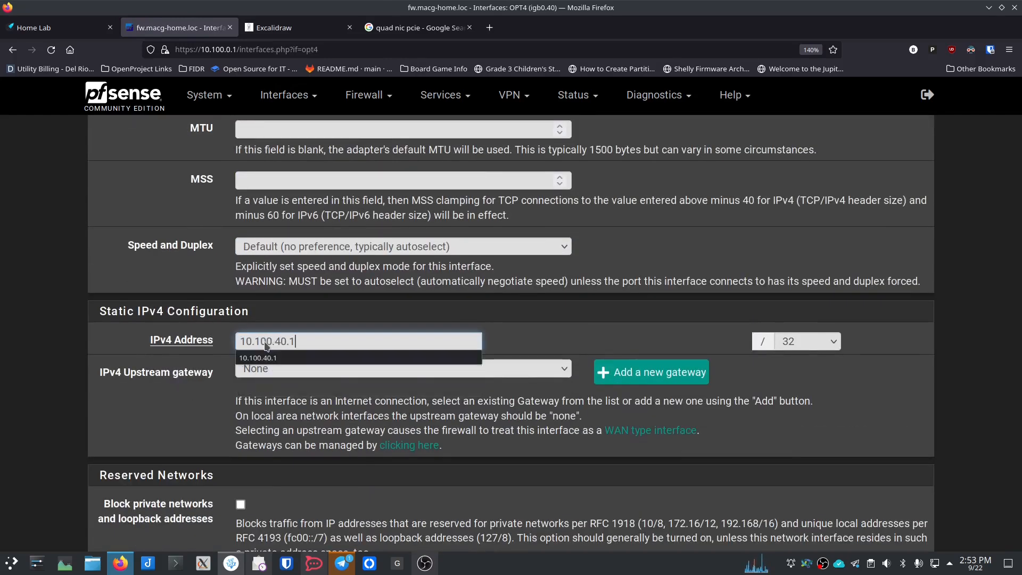
left_click(810, 341)
left_click(810, 235)
scroll(349, 388, "down", 4)
left_click(267, 510)
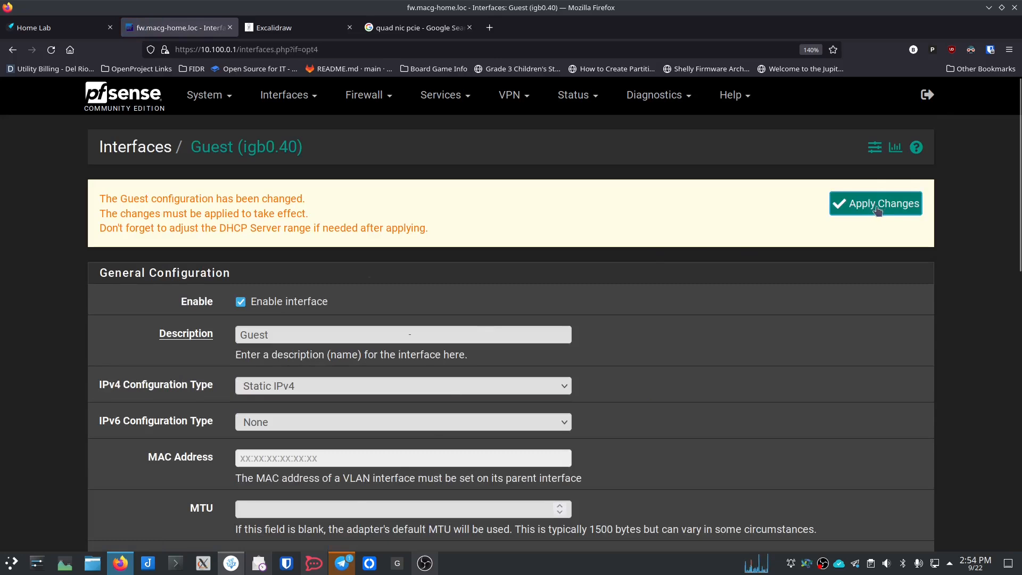
left_click(877, 209)
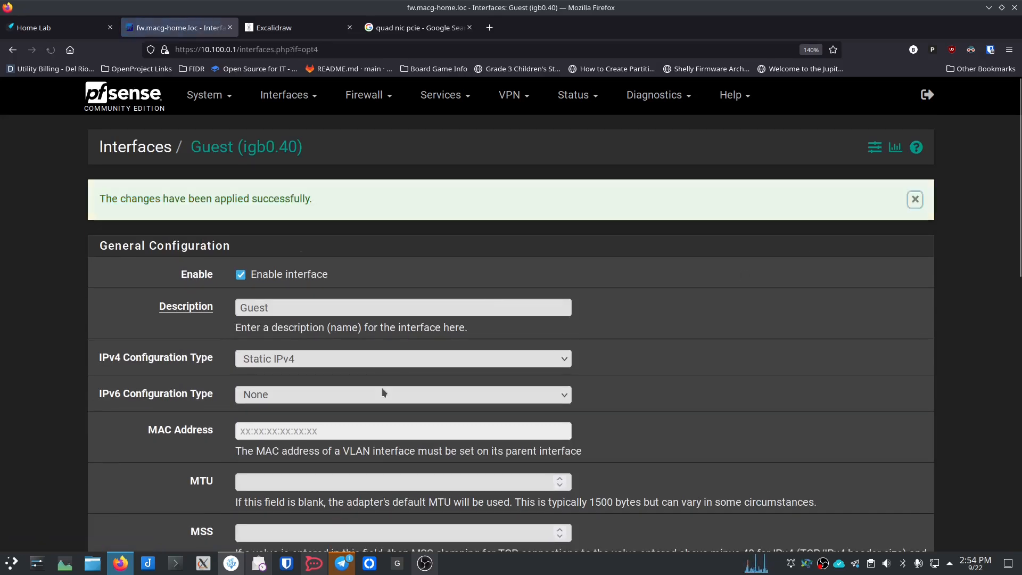
left_click(312, 98)
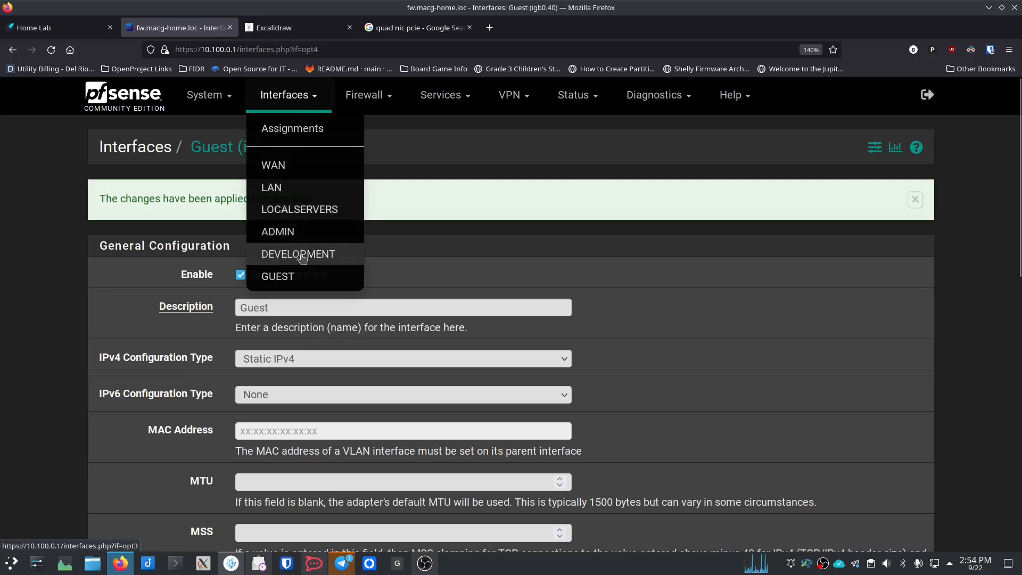
Step: Review the four VLAN interface assignments, then bring up the LAN DHCP Server page
left_click(365, 152)
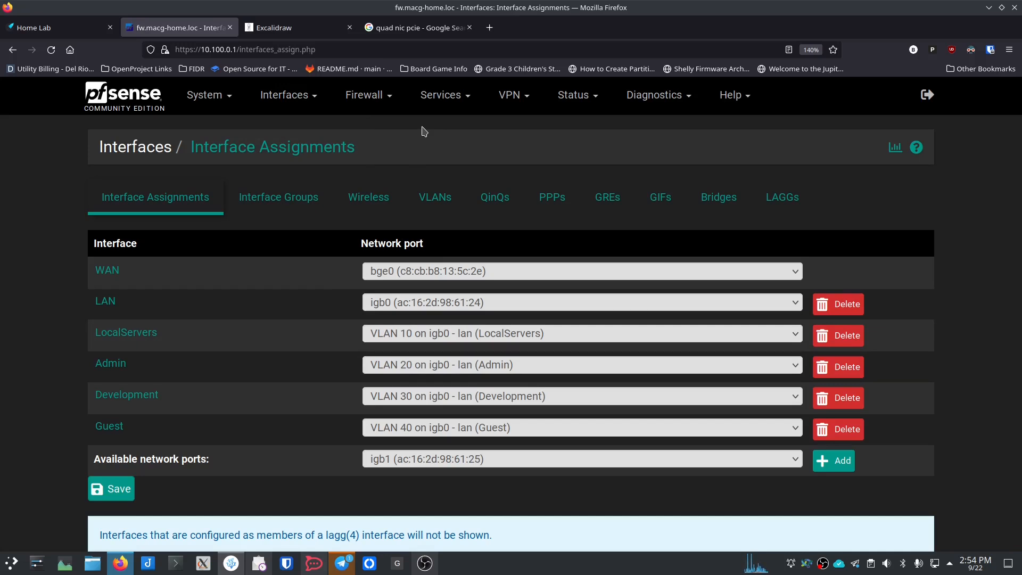
left_click(443, 100)
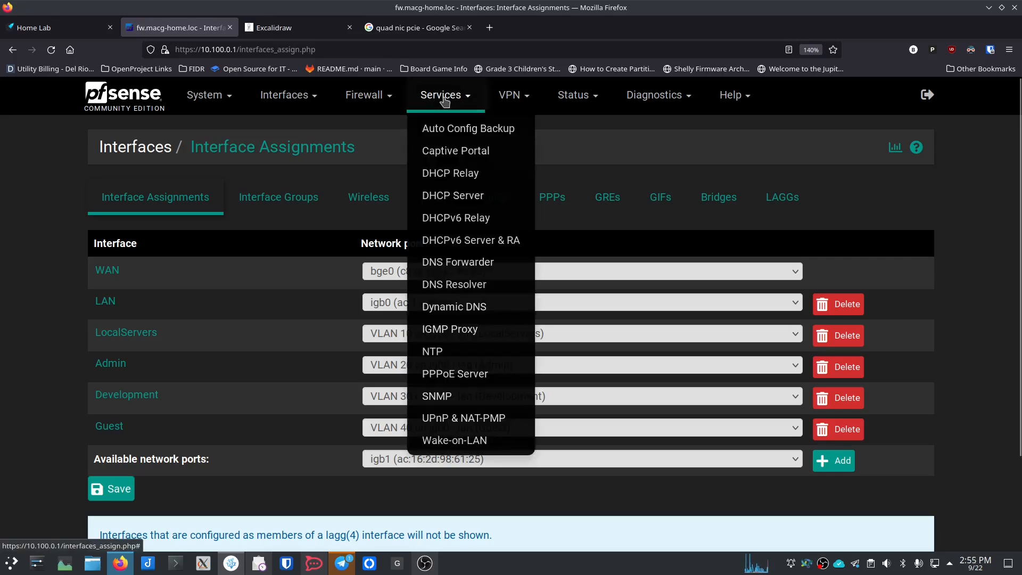
left_click(452, 196)
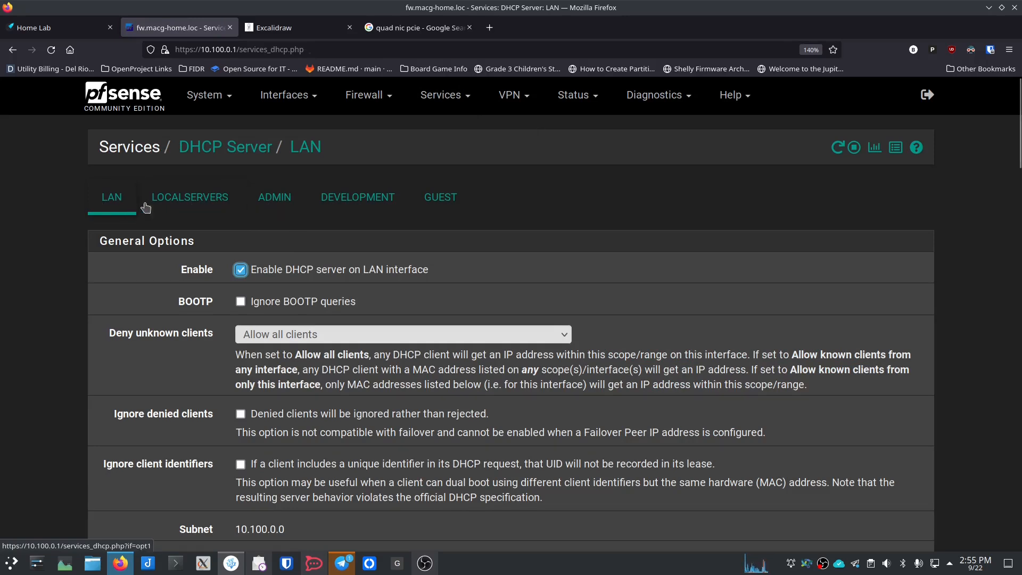
Step: Browse the LOCALSERVERS, ADMIN, DEVELOPMENT and GUEST DHCP tabs, then start LOCALSERVERS' range
left_click(206, 206)
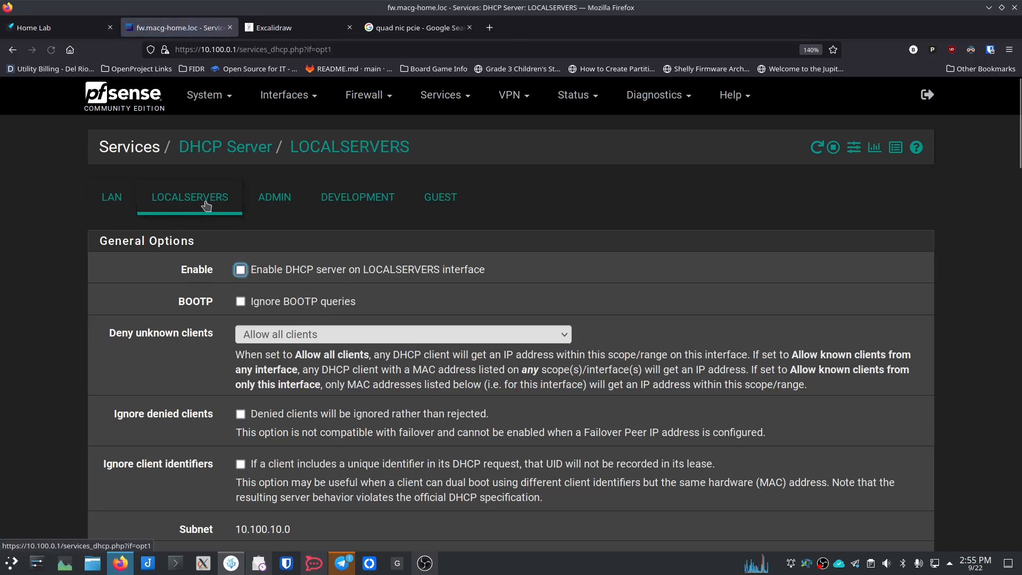
left_click(276, 200)
left_click(345, 200)
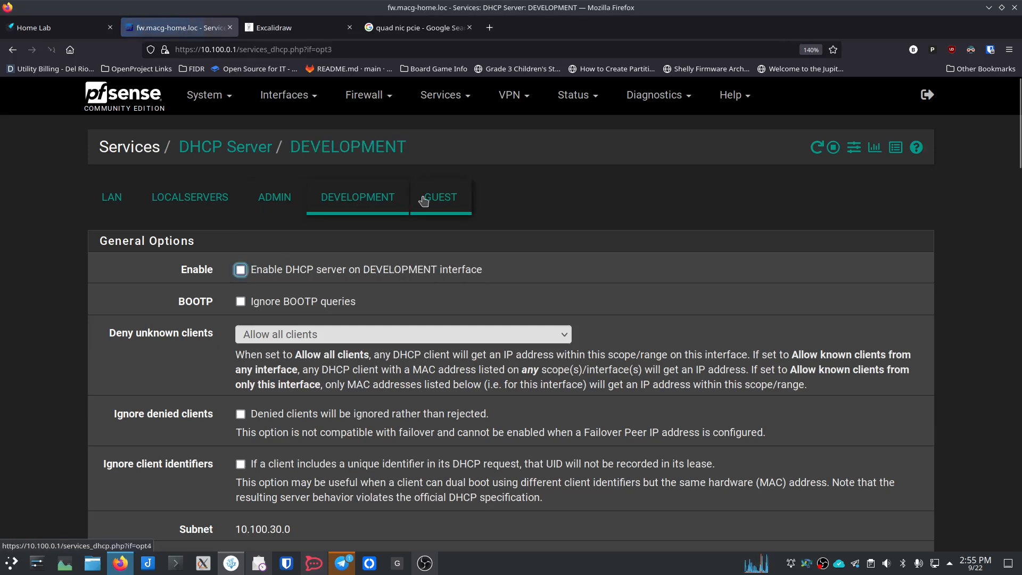
left_click(426, 198)
left_click(207, 194)
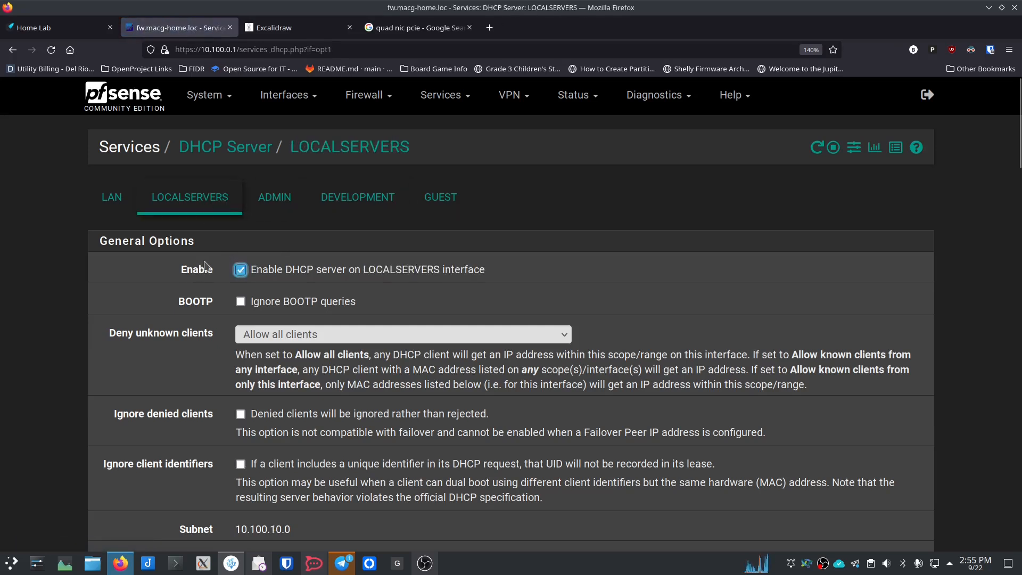
scroll(204, 265, "down", 2)
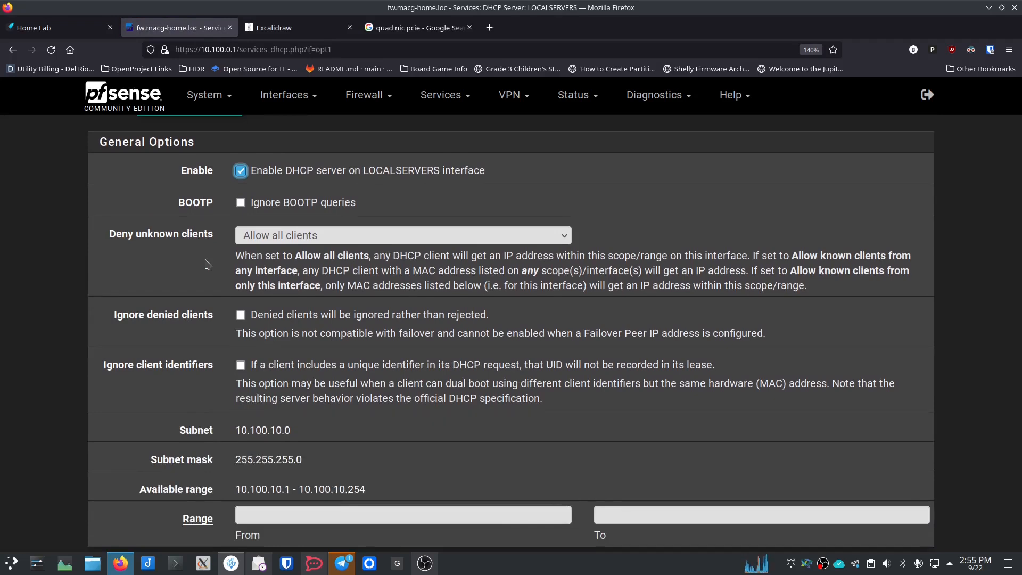
scroll(215, 288, "down", 2)
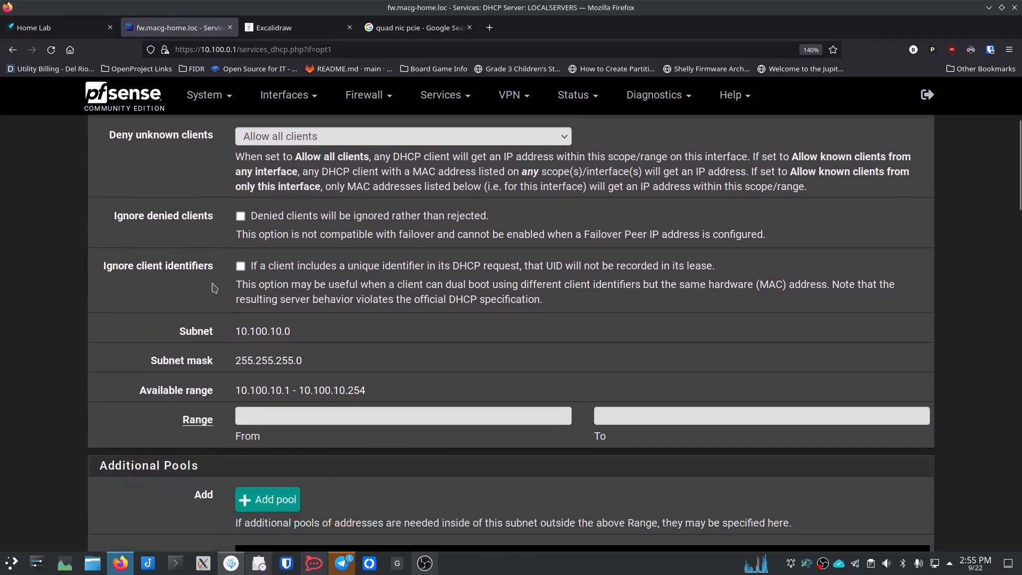
scroll(213, 288, "down", 2)
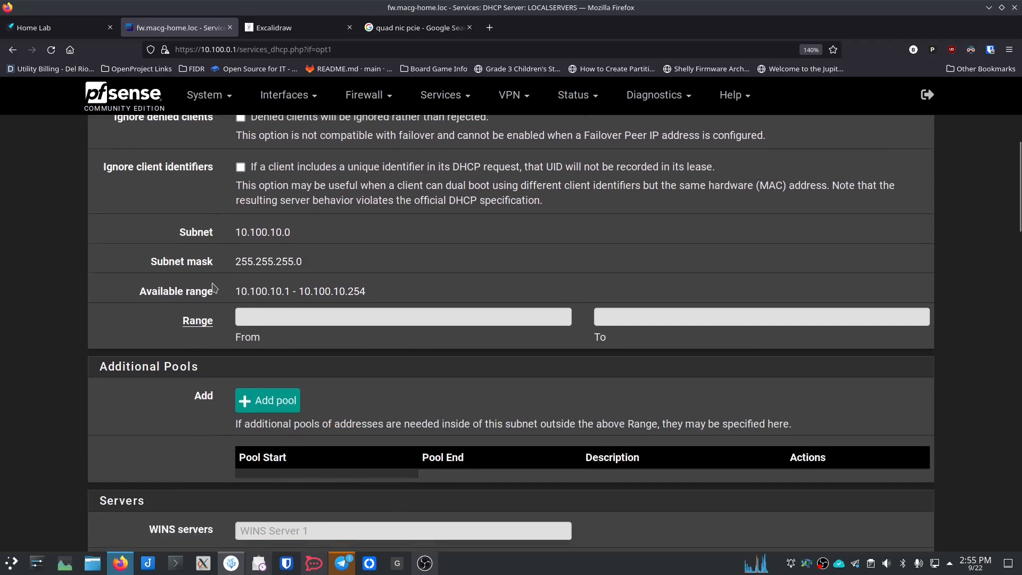
left_click(252, 315)
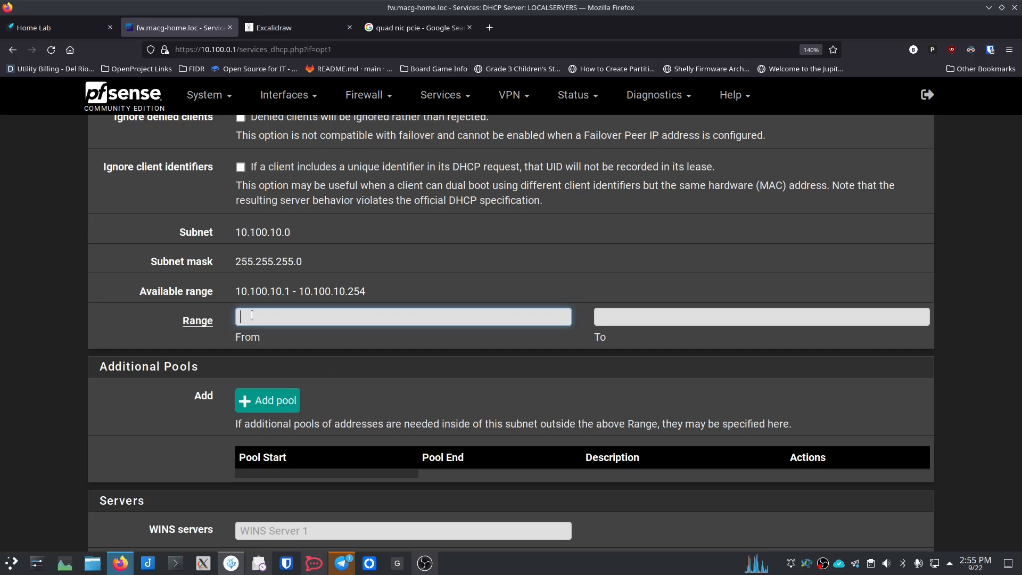
Step: Enter the LOCALSERVERS DHCP range 10.100.10.0 to 10.100.10.100
type("10.10")
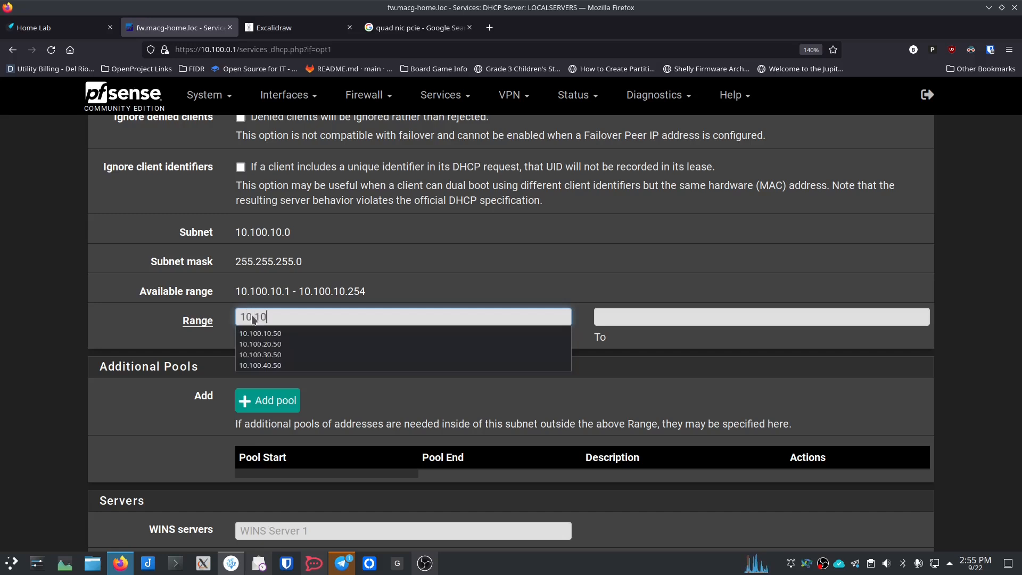
type("0.10.0")
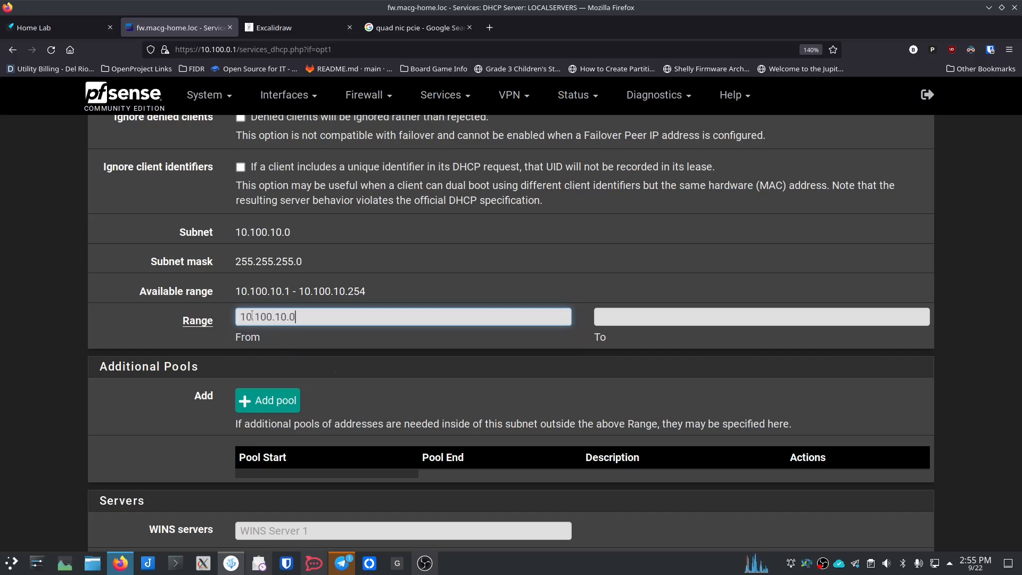
key("Tab")
type("10.100.")
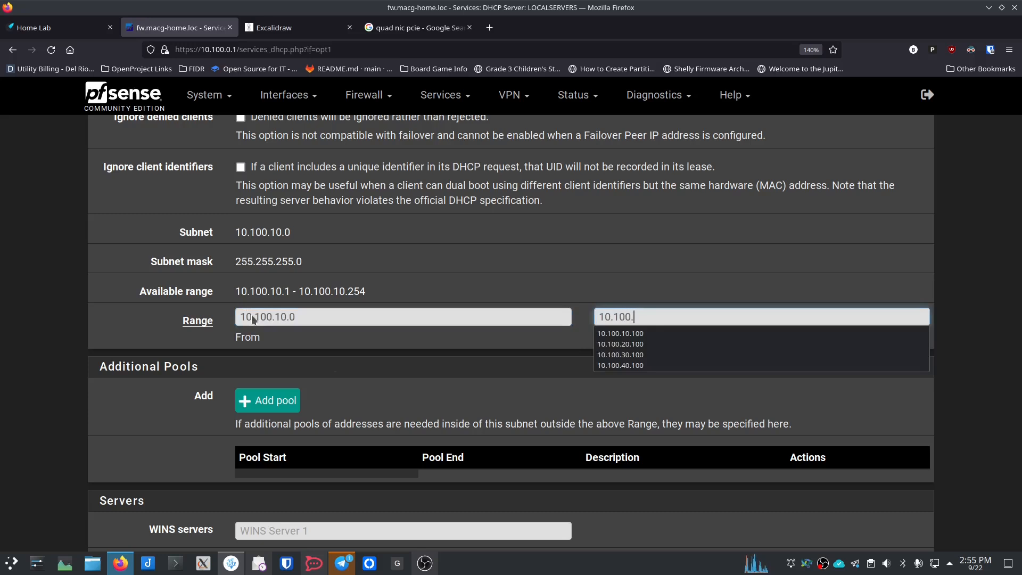
type("10.100")
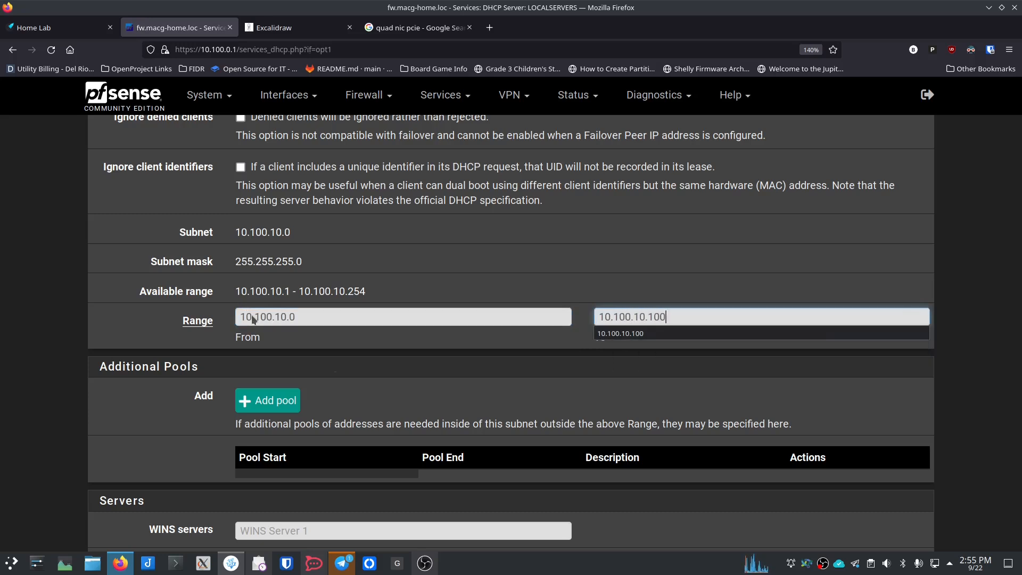
key("Tab")
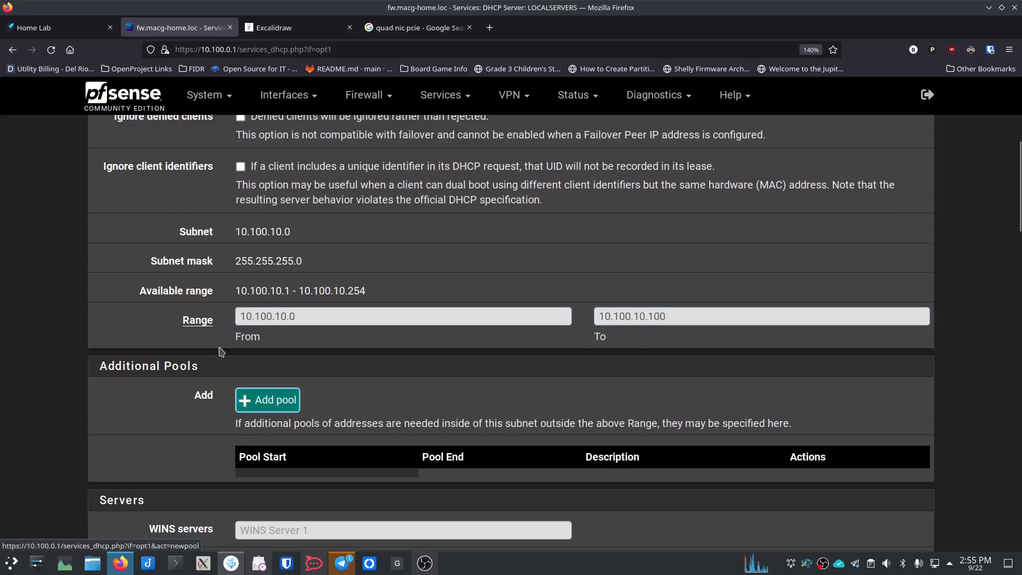
Step: Set the DHCP gateway to 10.100.10.1 and save the LOCALSERVERS settings
scroll(220, 349, "down", 5)
scroll(223, 349, "down", 5)
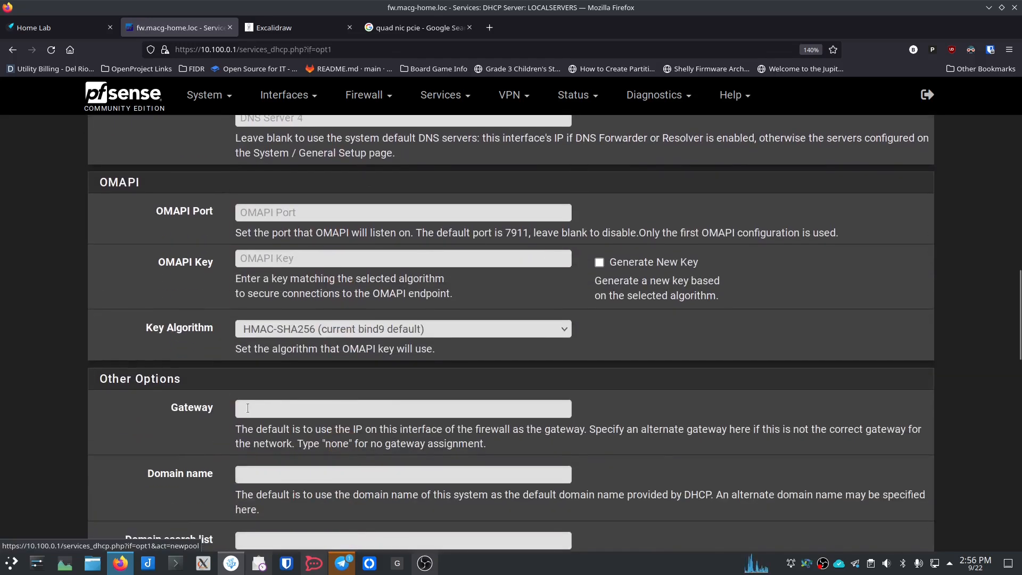
left_click(254, 414)
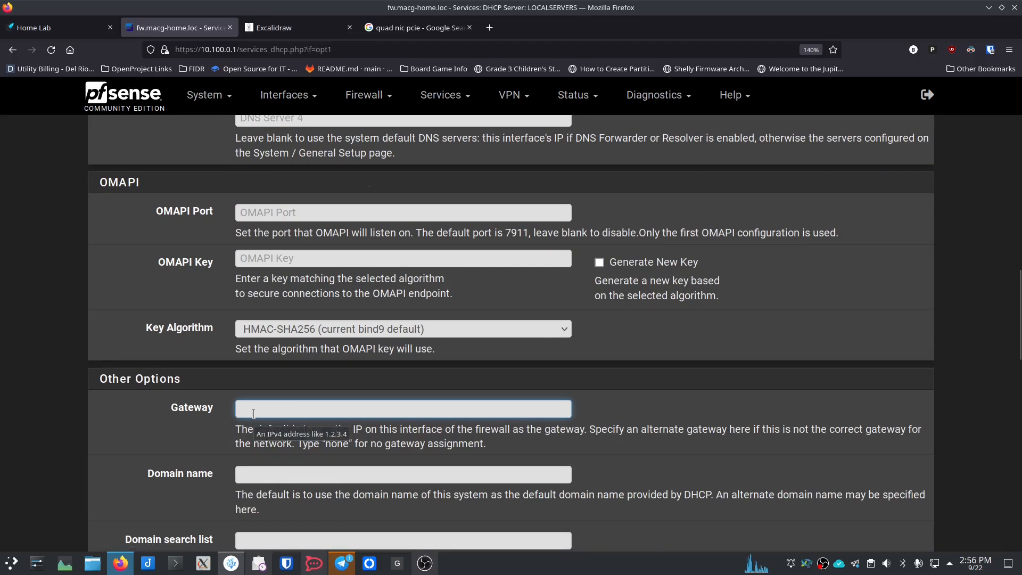
type("10.100.")
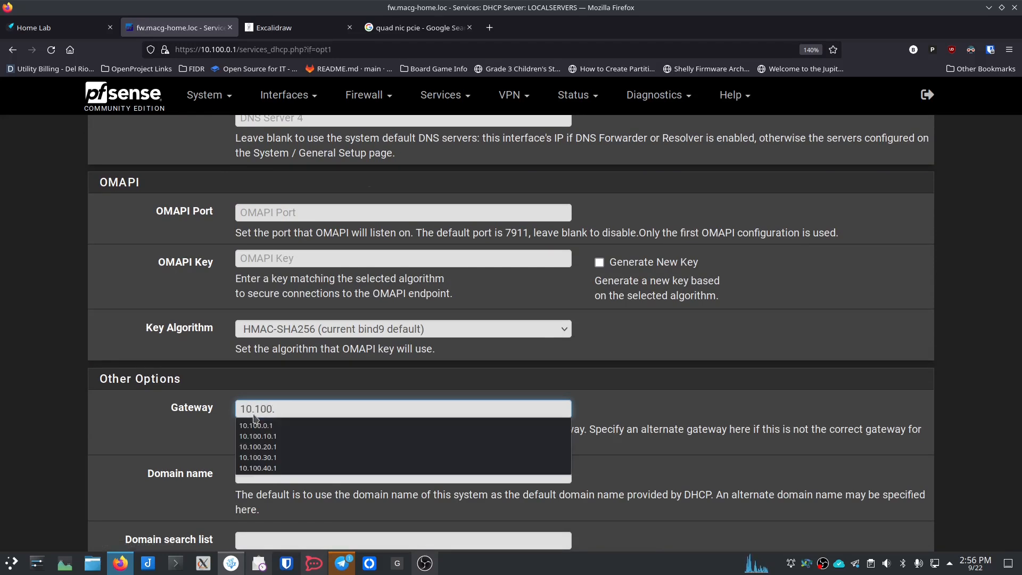
type("10.1")
key("Tab")
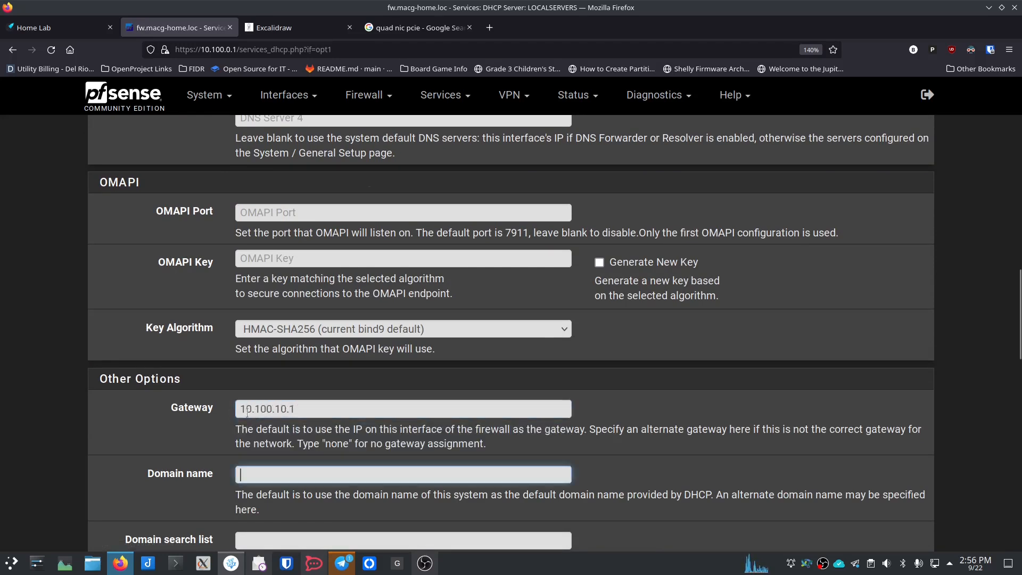
scroll(223, 420, "down", 10)
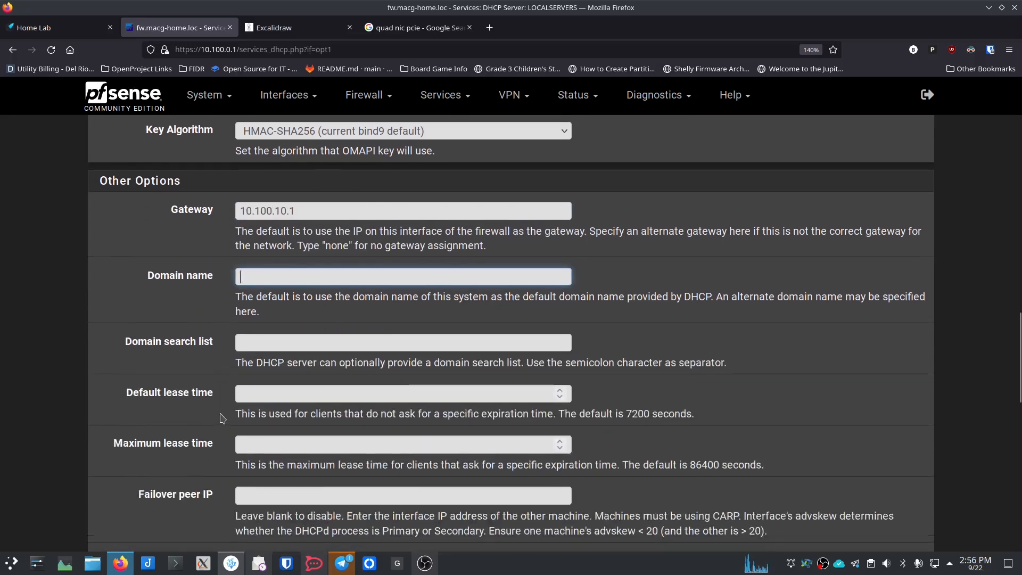
scroll(222, 418, "down", 8)
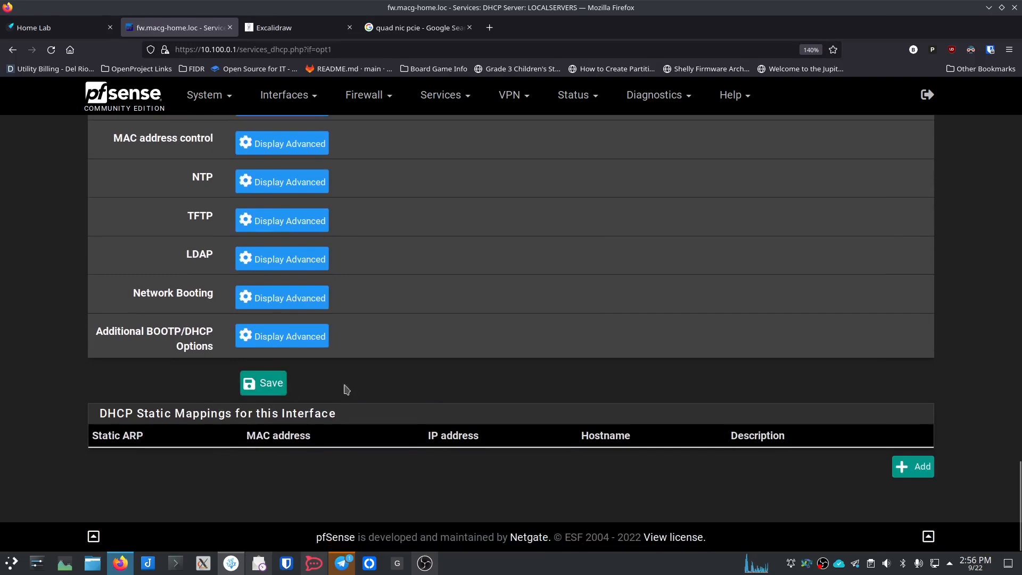
scroll(361, 377, "up", 4)
scroll(362, 380, "up", 5)
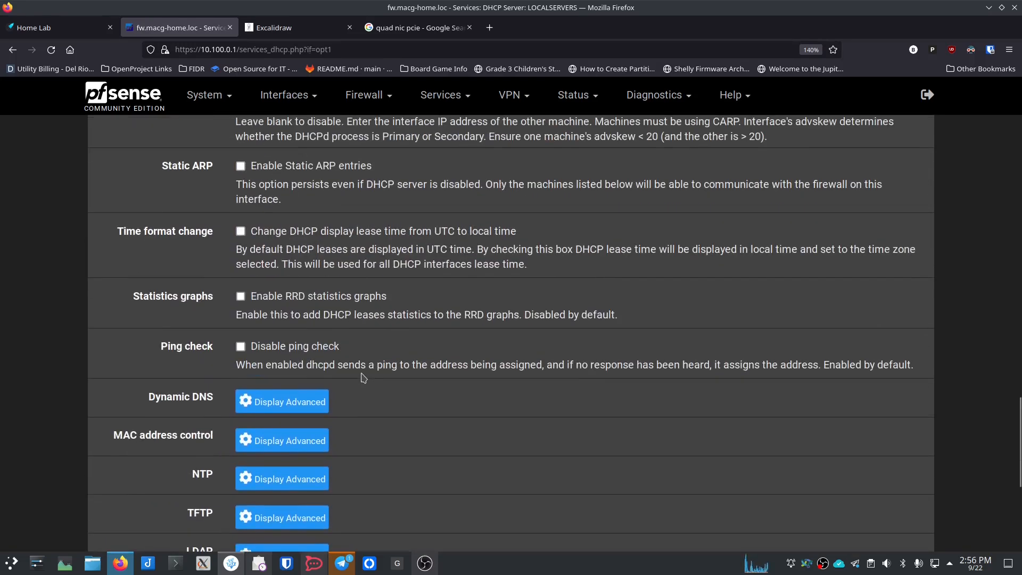
scroll(361, 377, "down", 7)
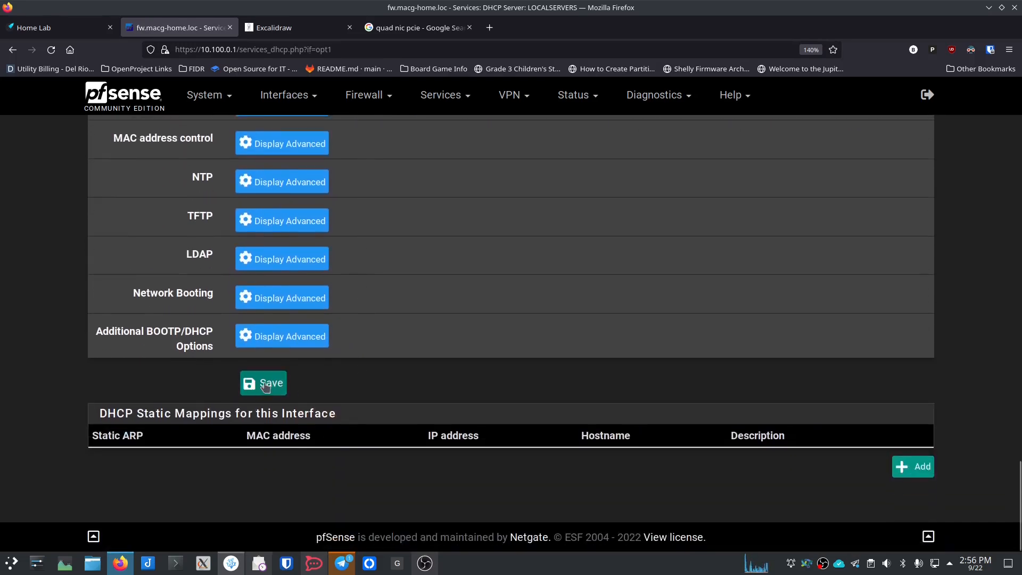
left_click(265, 384)
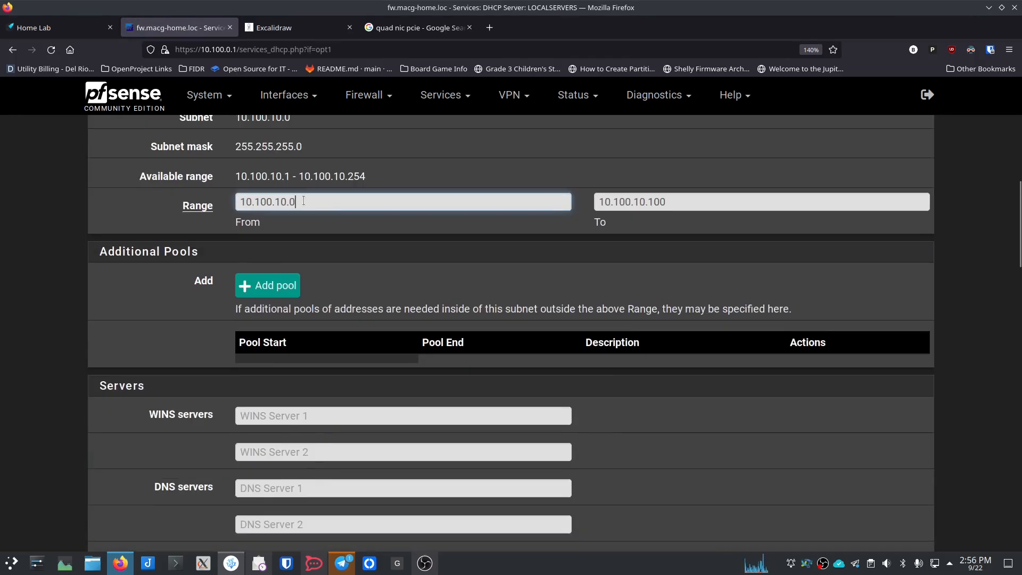
Step: Change the LOCALSERVERS range start to 10.100.10.50, save, and go to the ADMIN DHCP page
key("Left")
type("5")
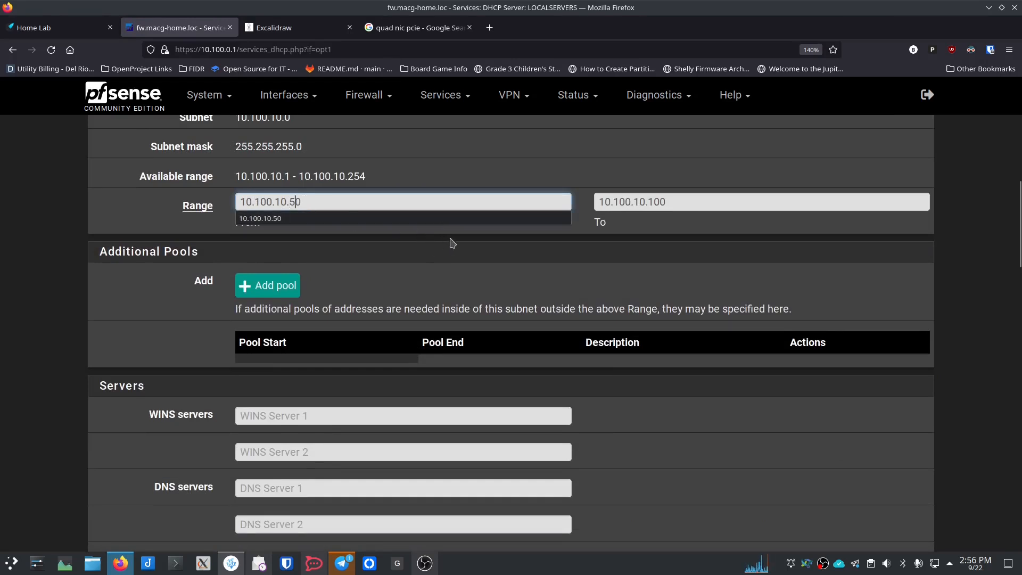
left_click(321, 199)
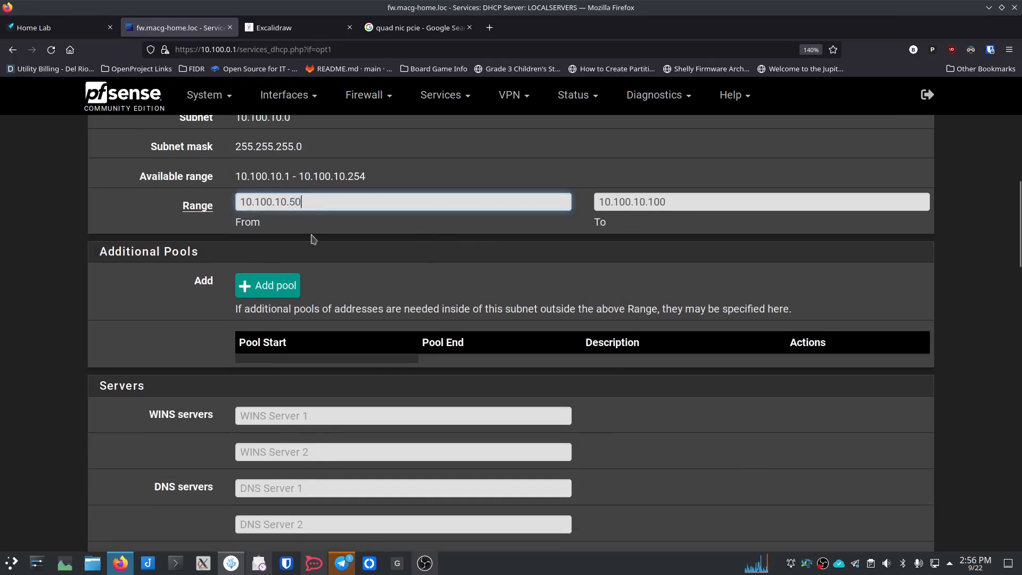
left_click(199, 315)
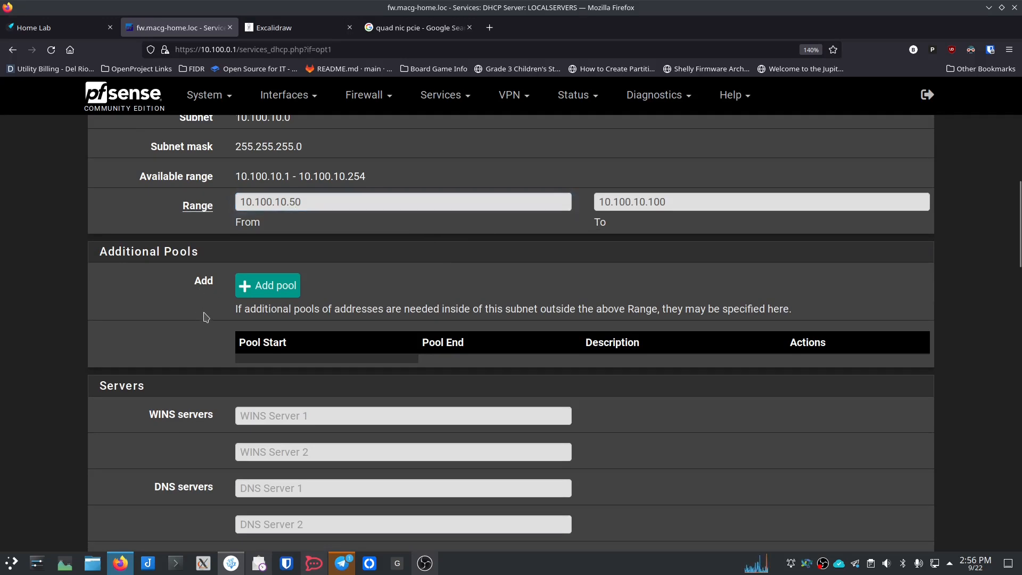
scroll(203, 317, "down", 8)
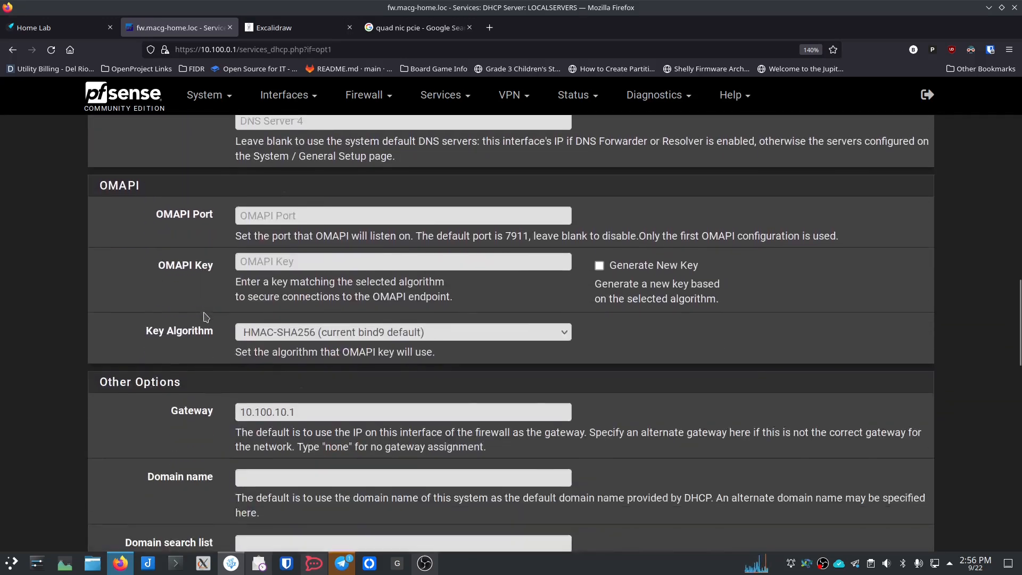
scroll(204, 317, "down", 1)
scroll(232, 335, "down", 1)
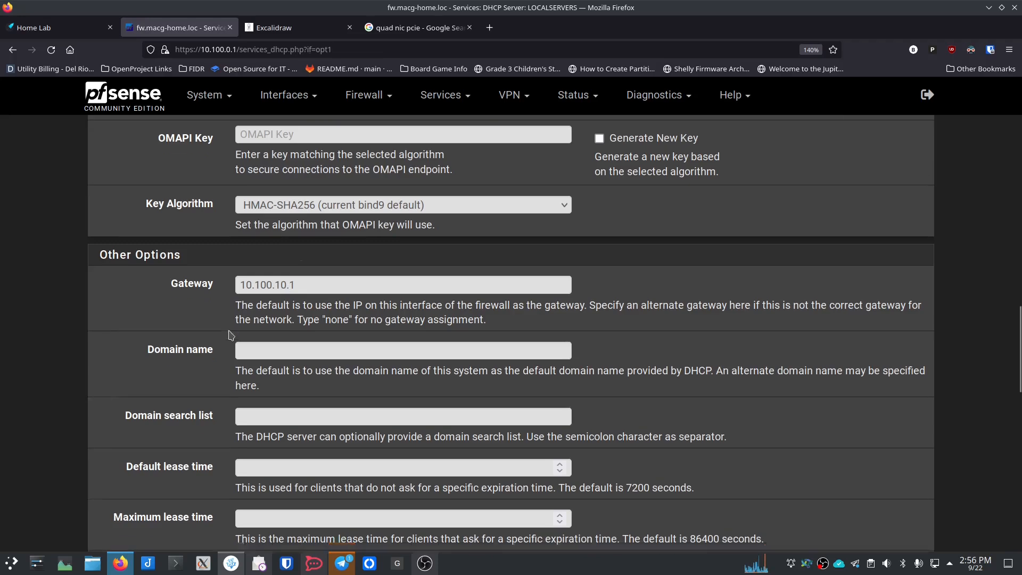
scroll(231, 336, "down", 12)
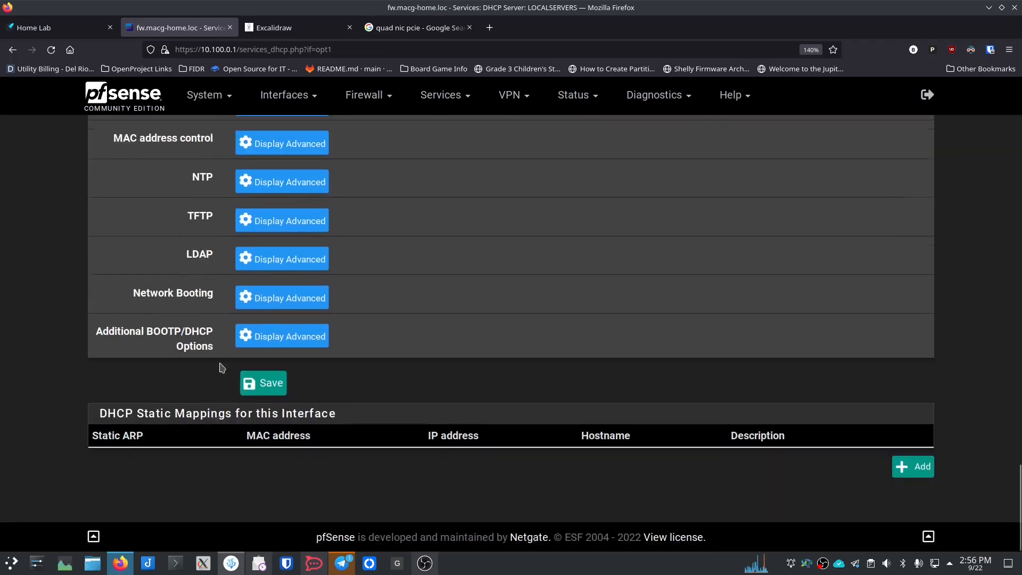
left_click(268, 382)
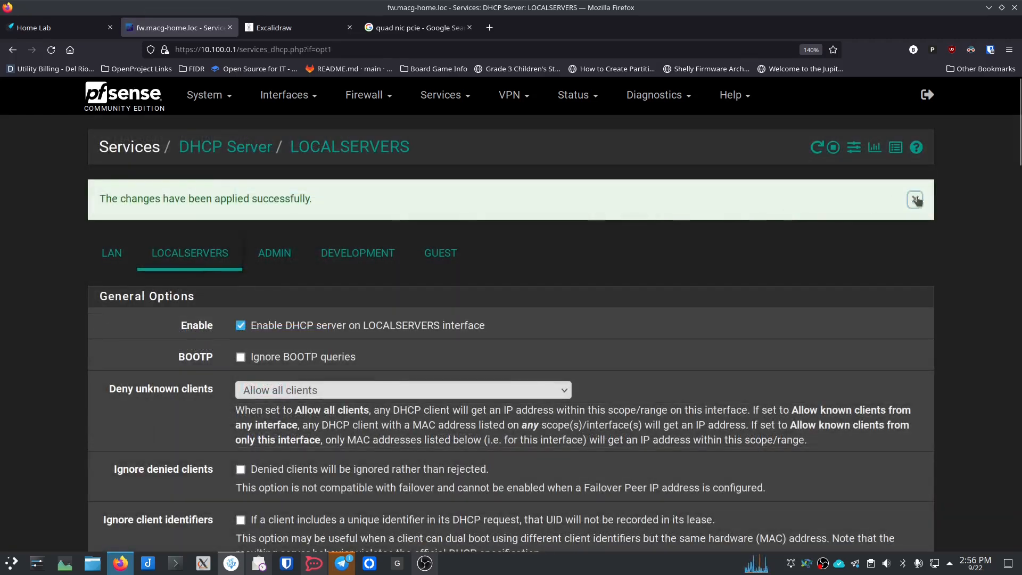
left_click(266, 255)
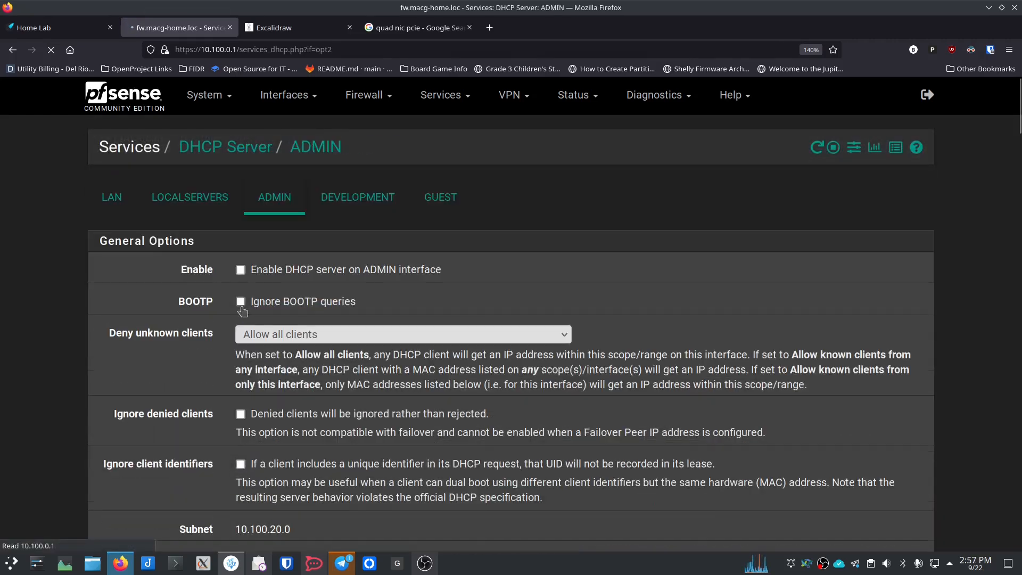
Step: Enable the ADMIN DHCP server with range 10.100.20.50 to 10.100.20.100
left_click(240, 270)
scroll(222, 303, "down", 5)
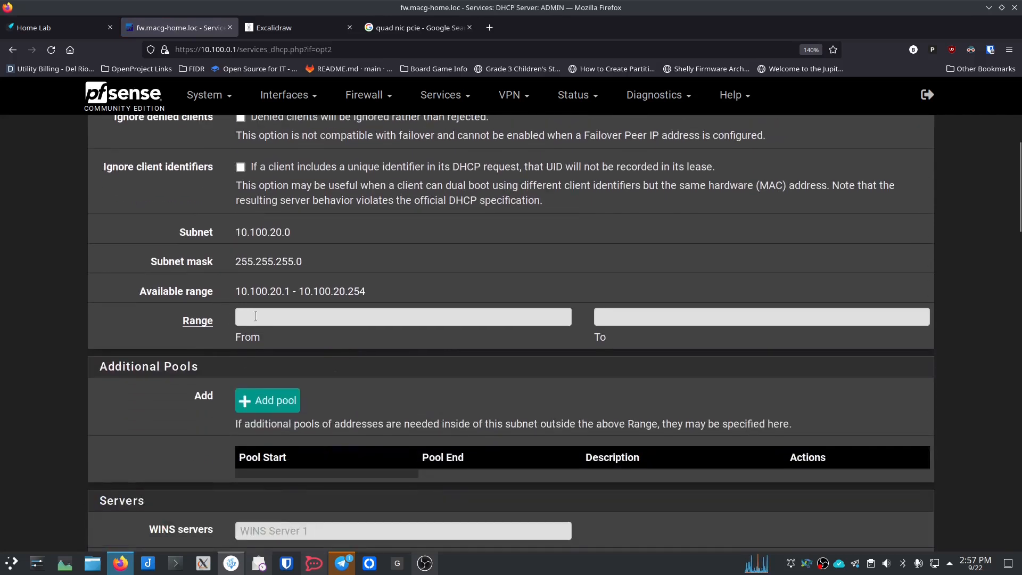
left_click(255, 316)
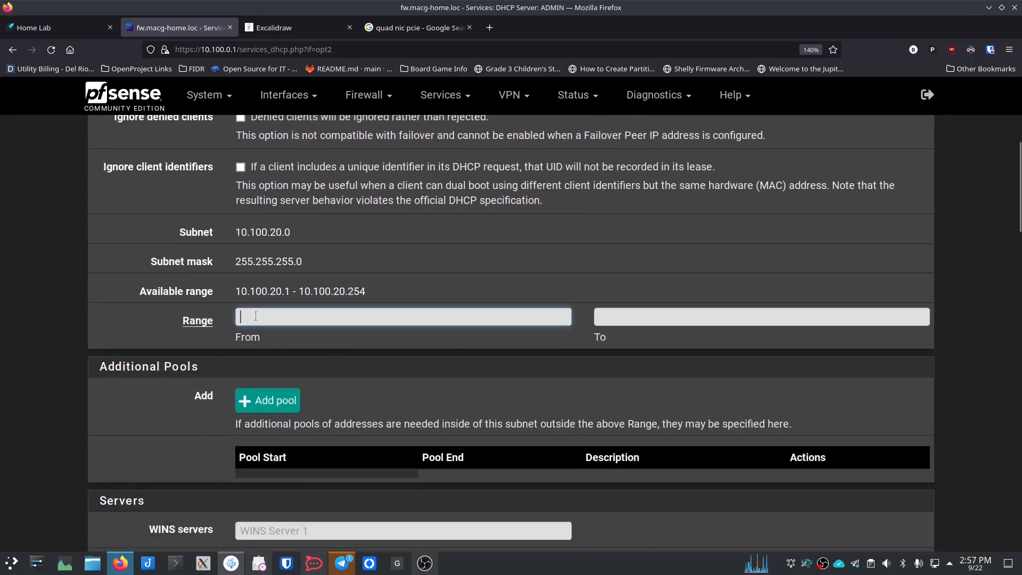
type("10.100.20.50")
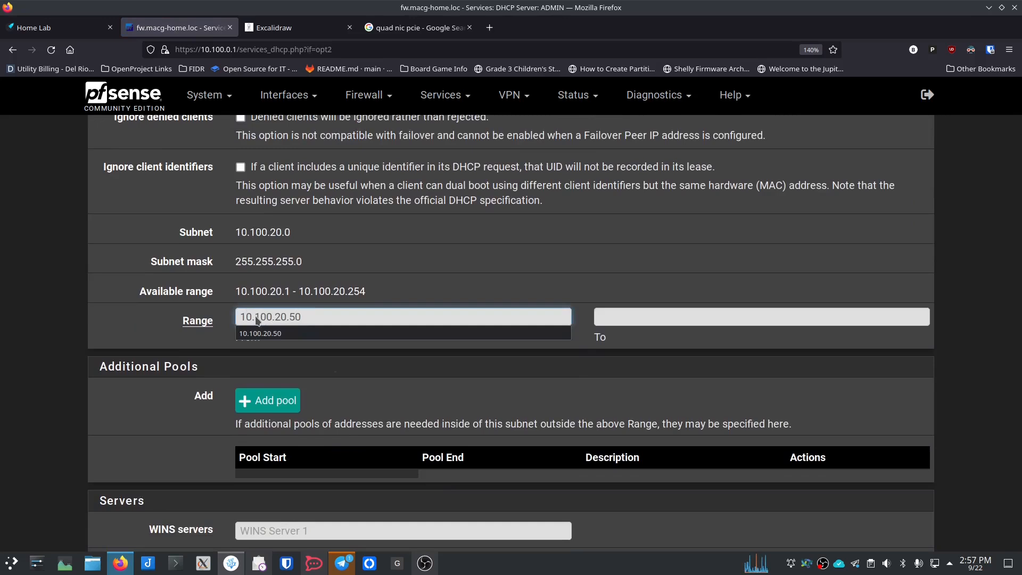
key("Tab")
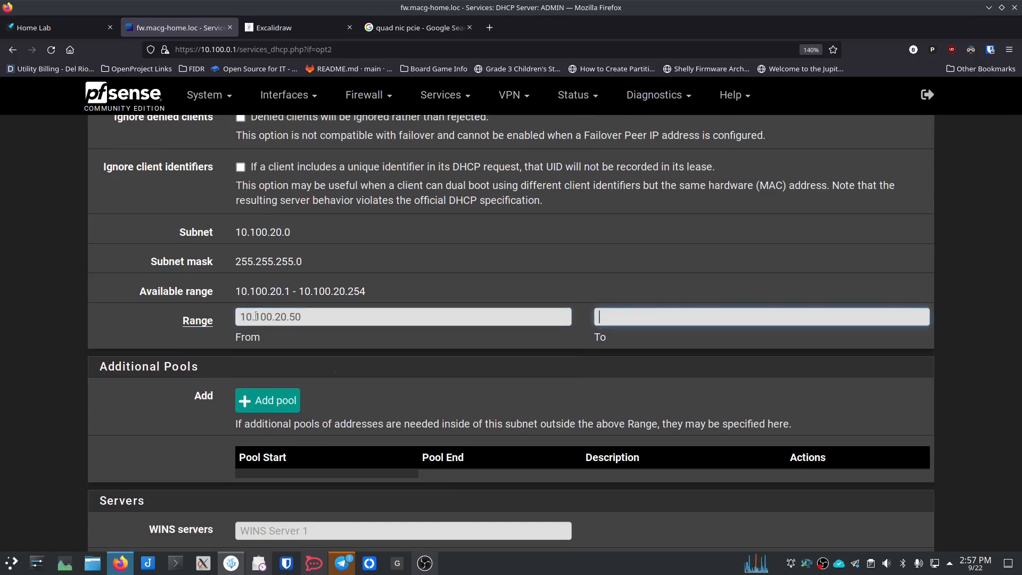
type("10.100")
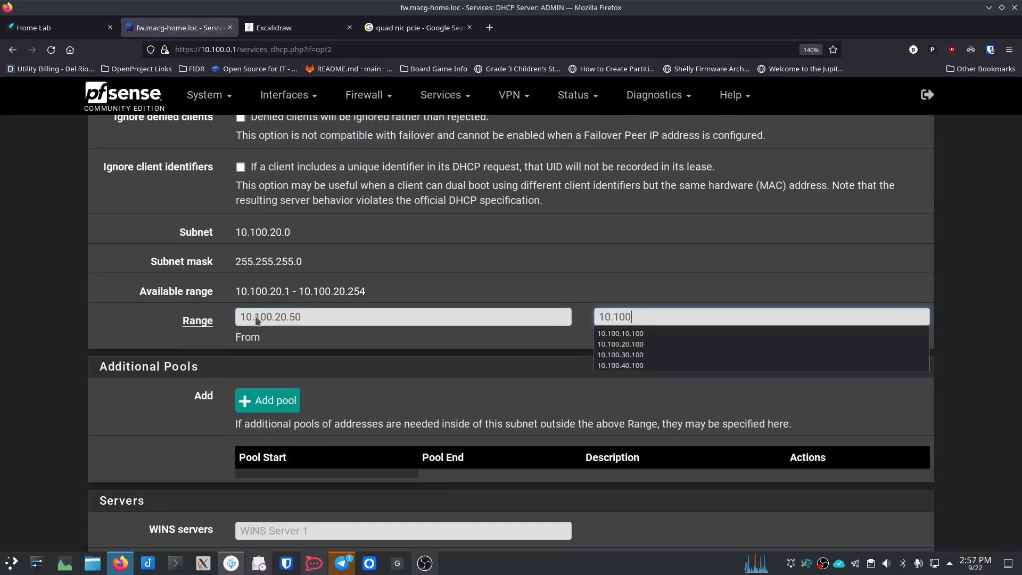
type(".20.100")
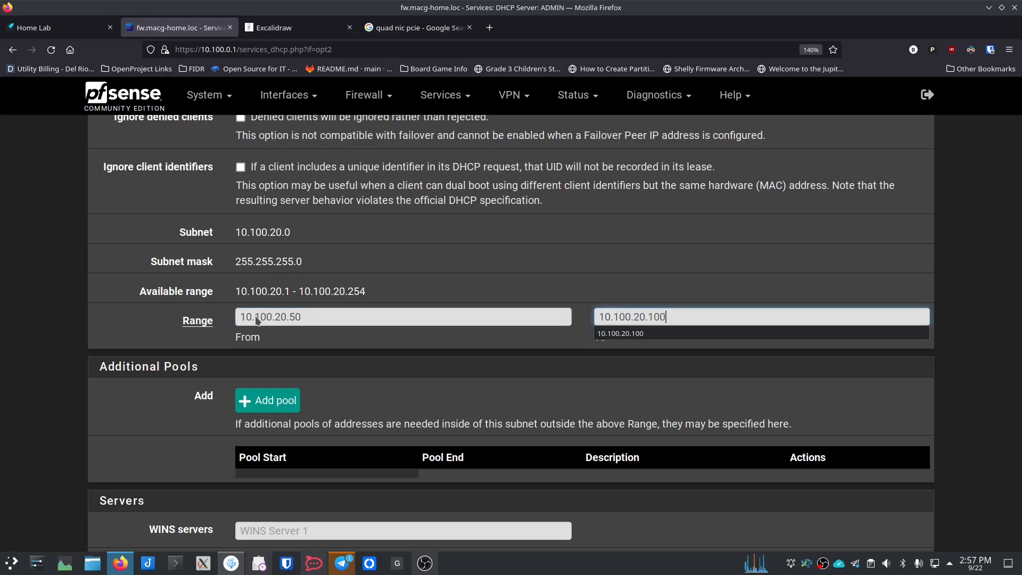
key("Tab")
Step: Set the ADMIN DHCP gateway to 10.100.20.1 and save
scroll(176, 330, "down", 10)
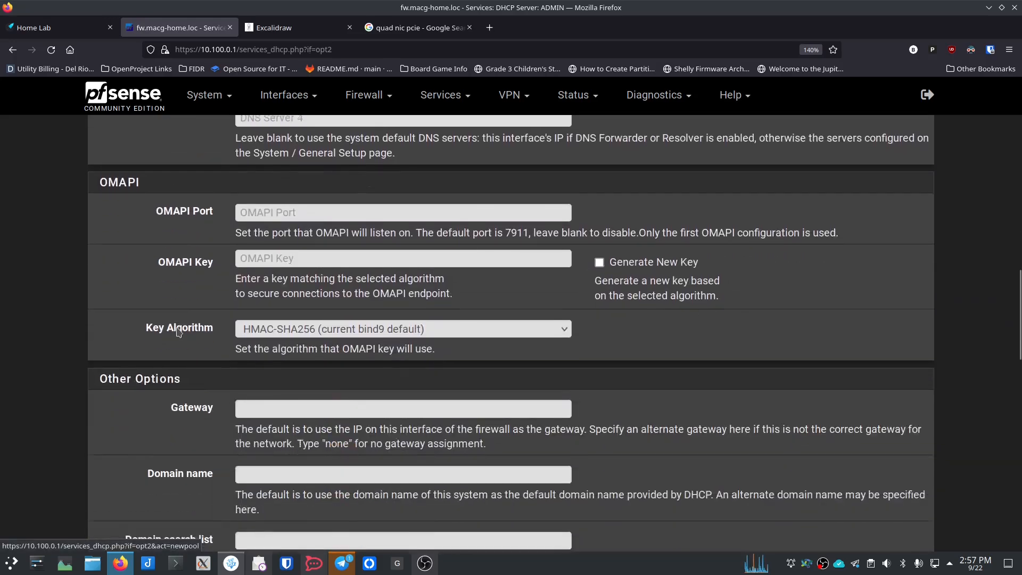
scroll(179, 332, "down", 2)
left_click(261, 312)
type("1")
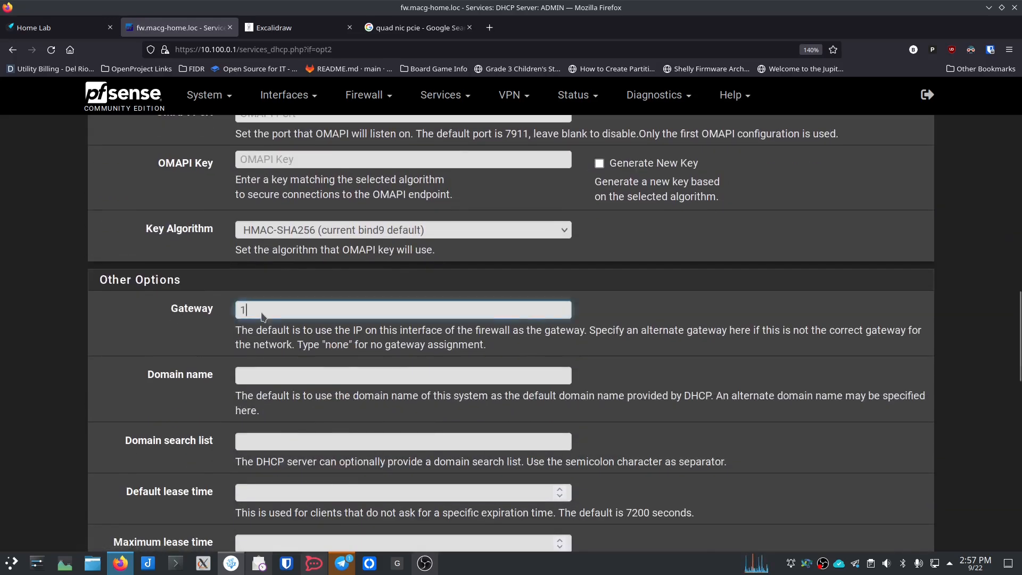
type("0.100.20.1")
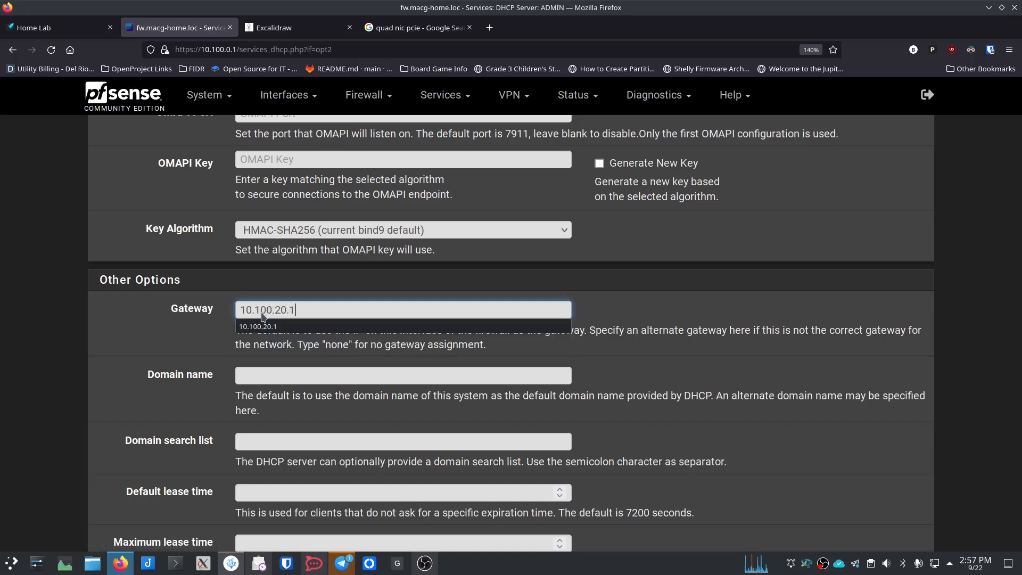
left_click(166, 320)
scroll(214, 343, "down", 10)
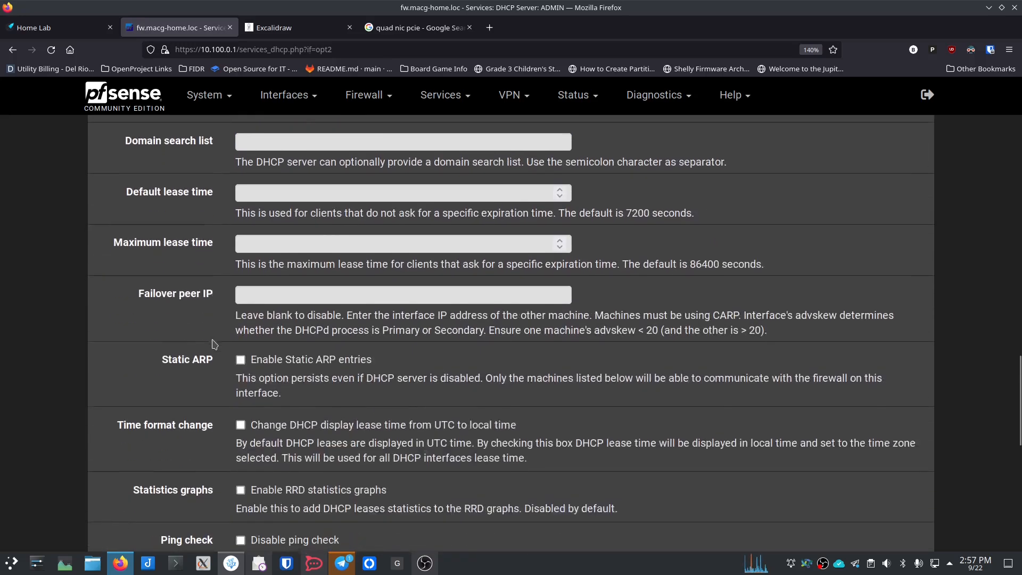
scroll(215, 343, "down", 5)
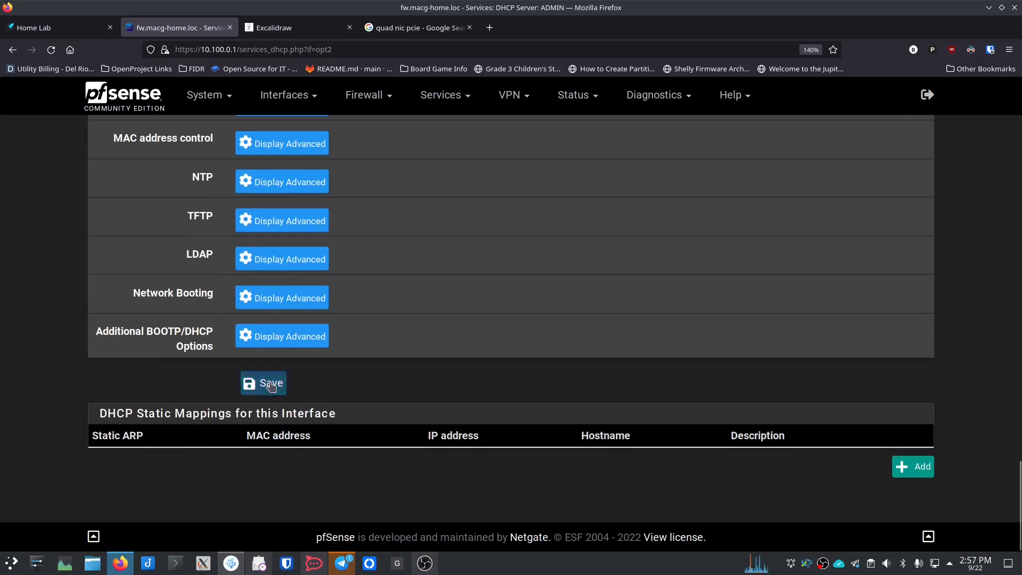
left_click(265, 383)
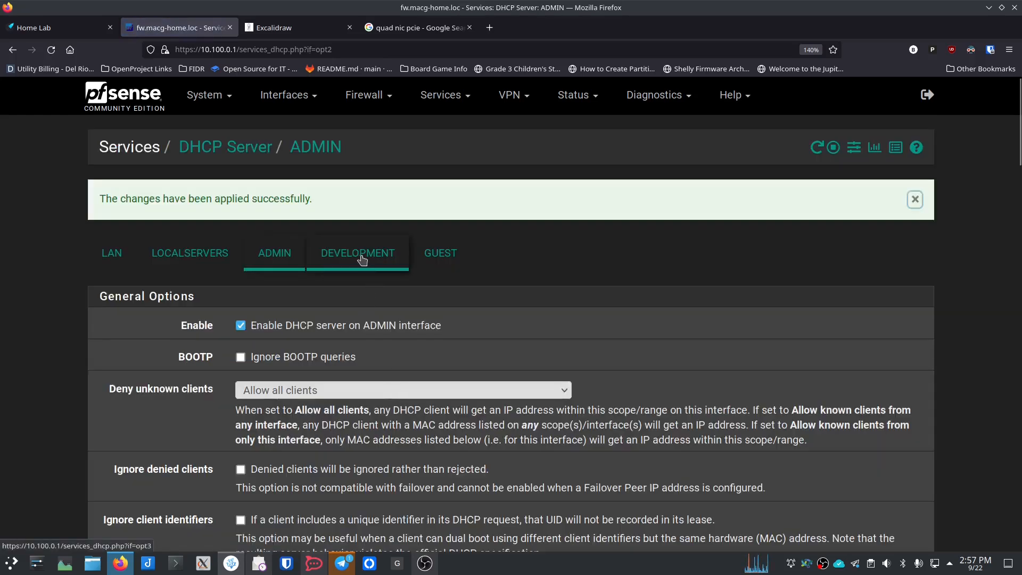
Step: Enable DEVELOPMENT DHCP with range 10.100.30.50–10.100.30.100 and gateway 10.100.30.1, and save
left_click(361, 254)
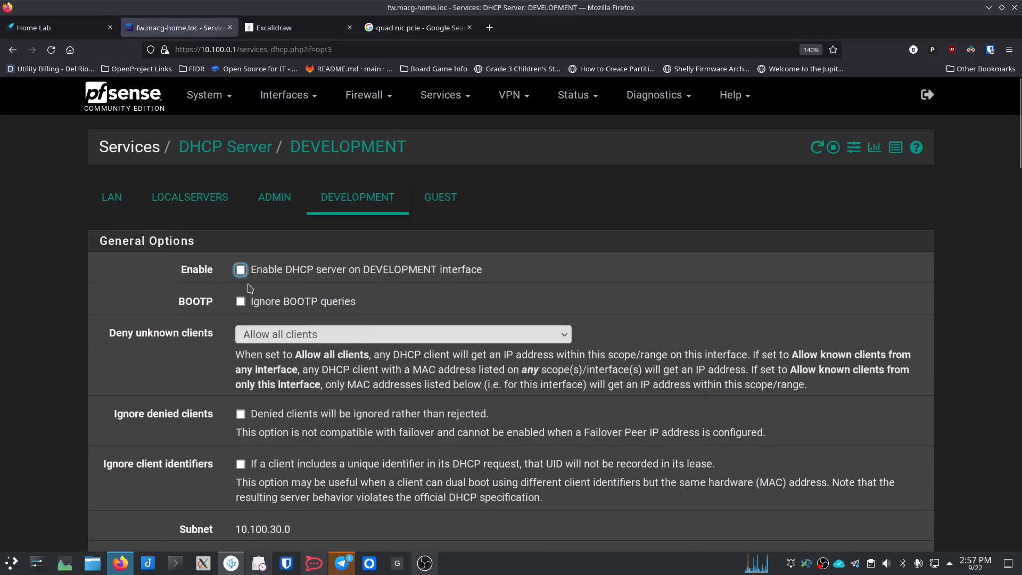
left_click(239, 269)
scroll(207, 381, "down", 5)
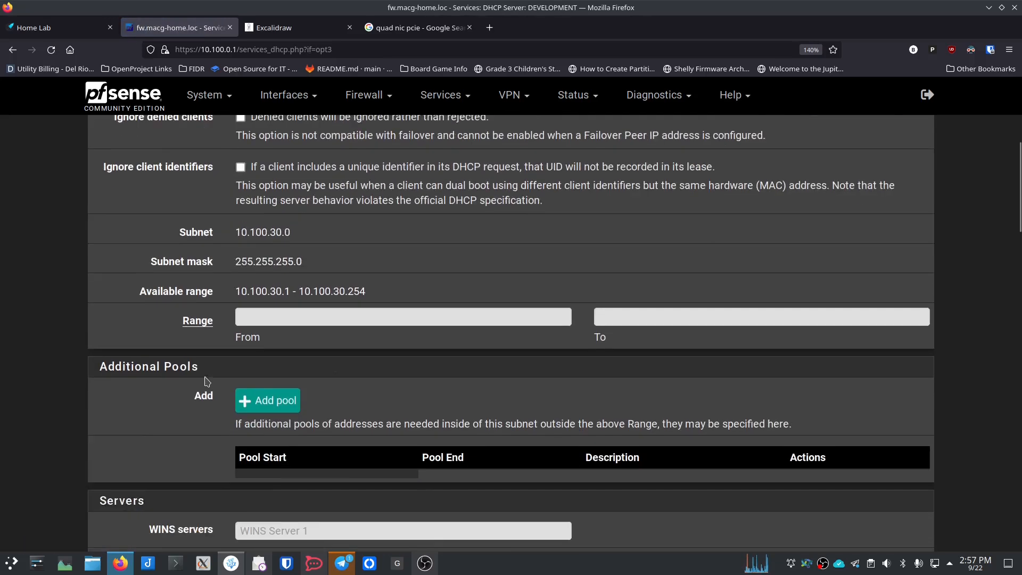
left_click(283, 317)
type("10.100.30.50")
key("Tab")
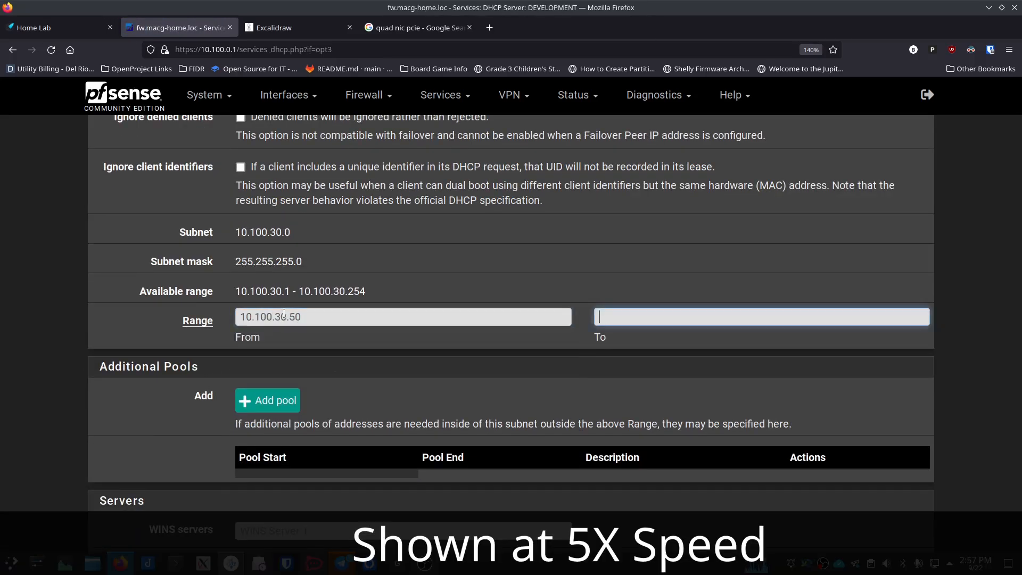
type("10.100.30.100")
scroll(211, 379, "down", 12)
left_click(257, 314)
type("10.100.30.1")
key("Tab")
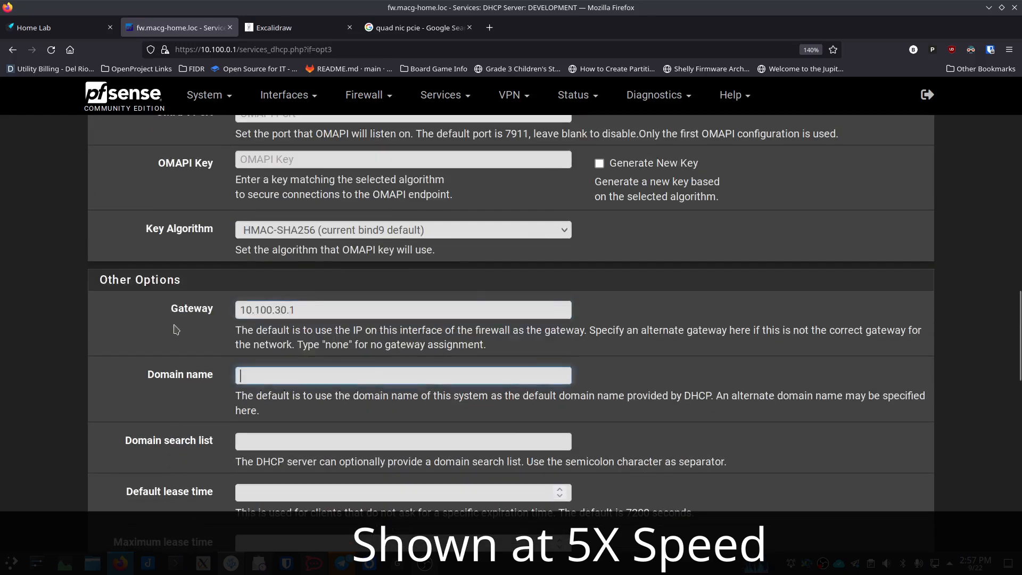
scroll(176, 327, "down", 15)
left_click(263, 383)
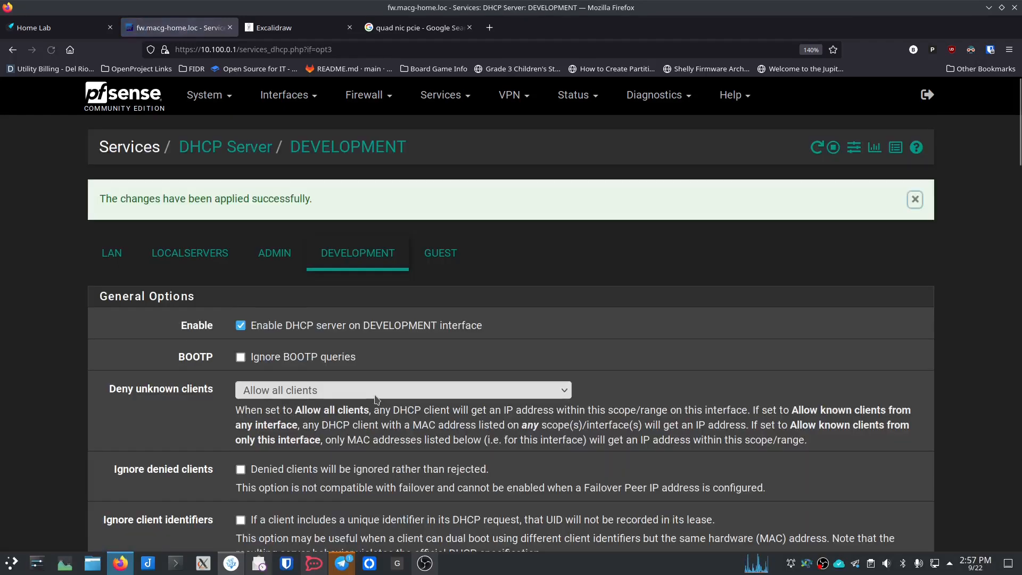
Step: Configure GUEST DHCP with range 10.100.40.50–10.100.40.100 and gateway 10.100.40.1, and save
left_click(440, 253)
scroll(373, 319, "down", 8)
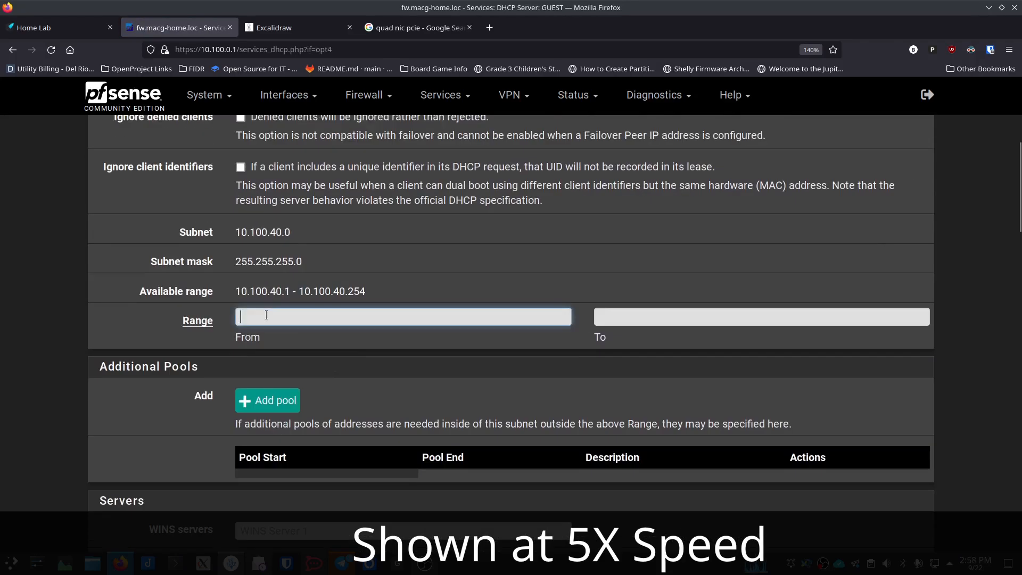
left_click(268, 317)
type("10.100.40.50")
key("Tab")
type("10.100.40.100")
scroll(266, 319, "down", 15)
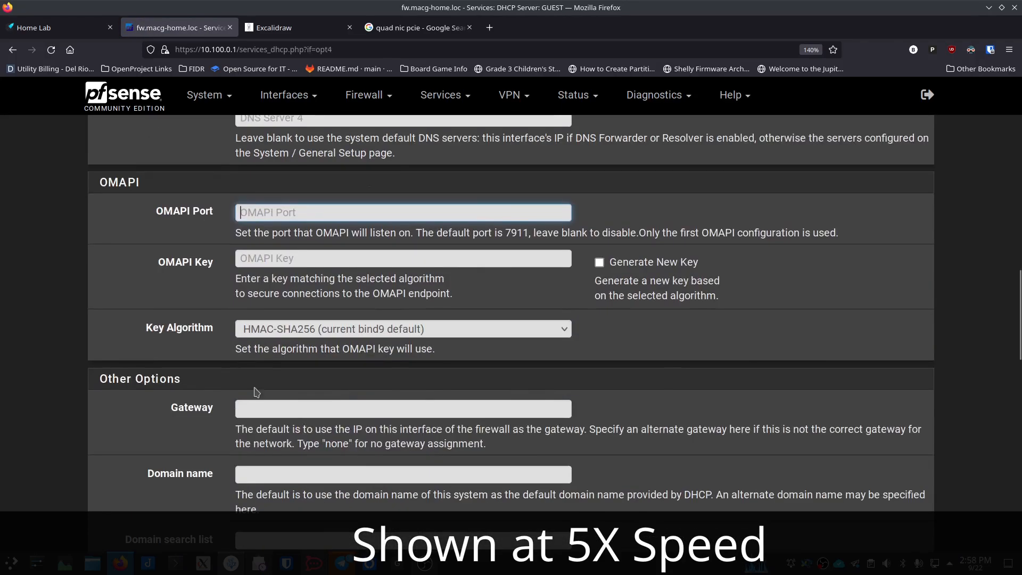
left_click(256, 407)
type("10.100.40.1")
scroll(256, 407, "down", 15)
left_click(266, 384)
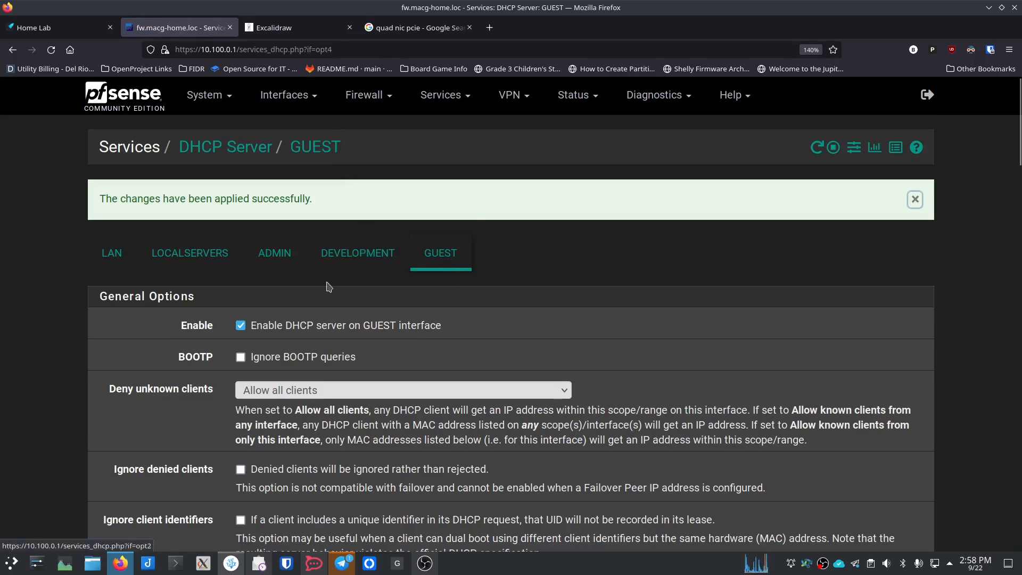
Step: Go to Firewall > Rules and view the LAN interface's rules
left_click(387, 101)
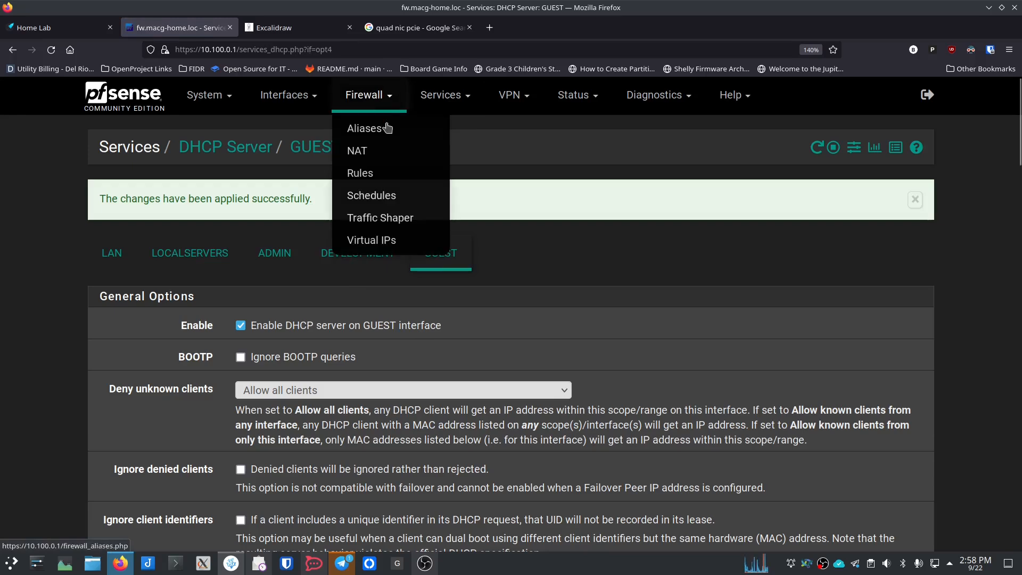
left_click(380, 175)
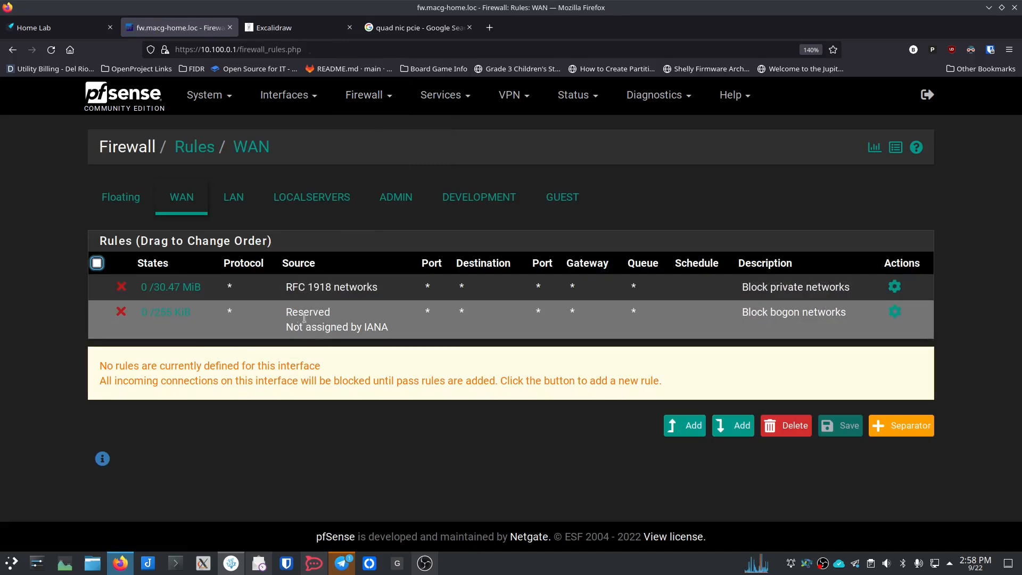
left_click(234, 202)
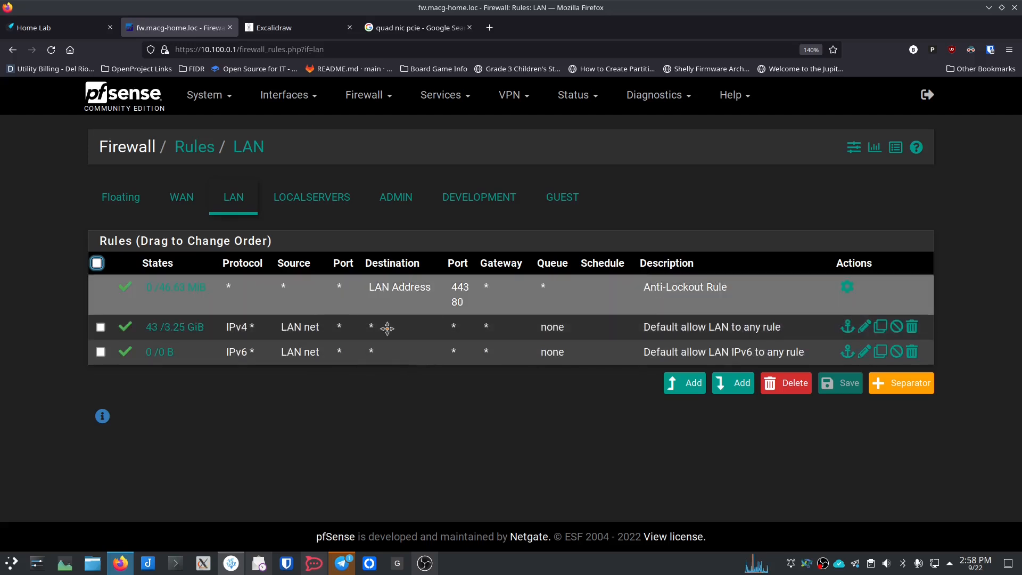
Step: Switch the firewall rules view to the LOCALSERVERS interface
left_click(317, 202)
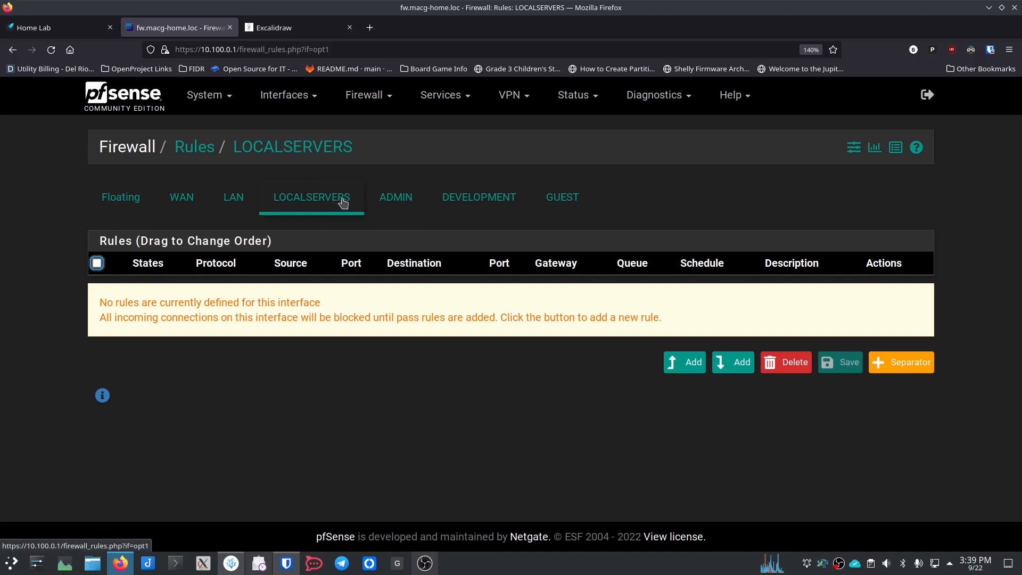
Step: Add a new LOCALSERVERS firewall rule matching any protocol
left_click(684, 366)
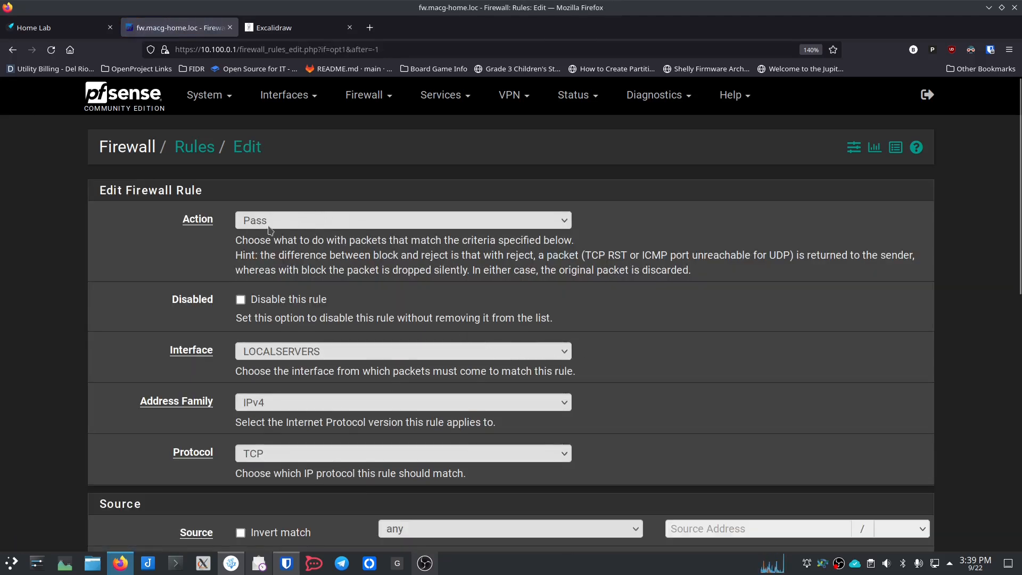
scroll(207, 251, "down", 3)
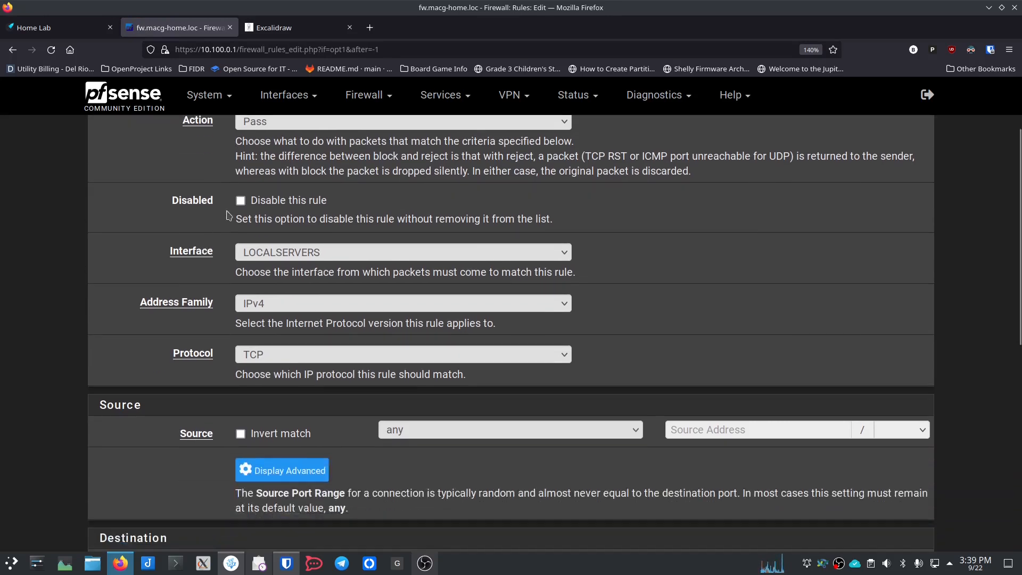
left_click(256, 360)
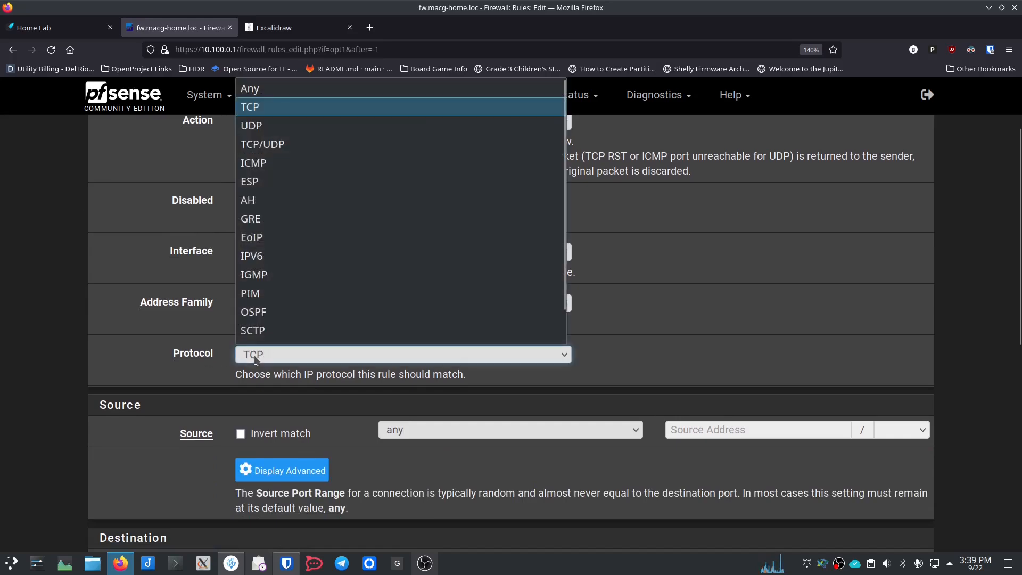
left_click(304, 86)
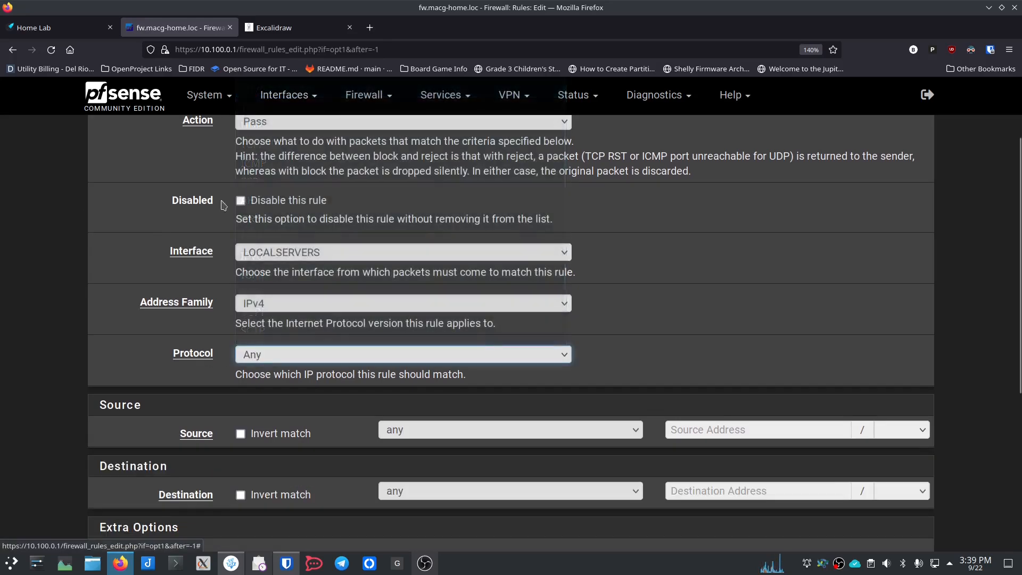
left_click(273, 361)
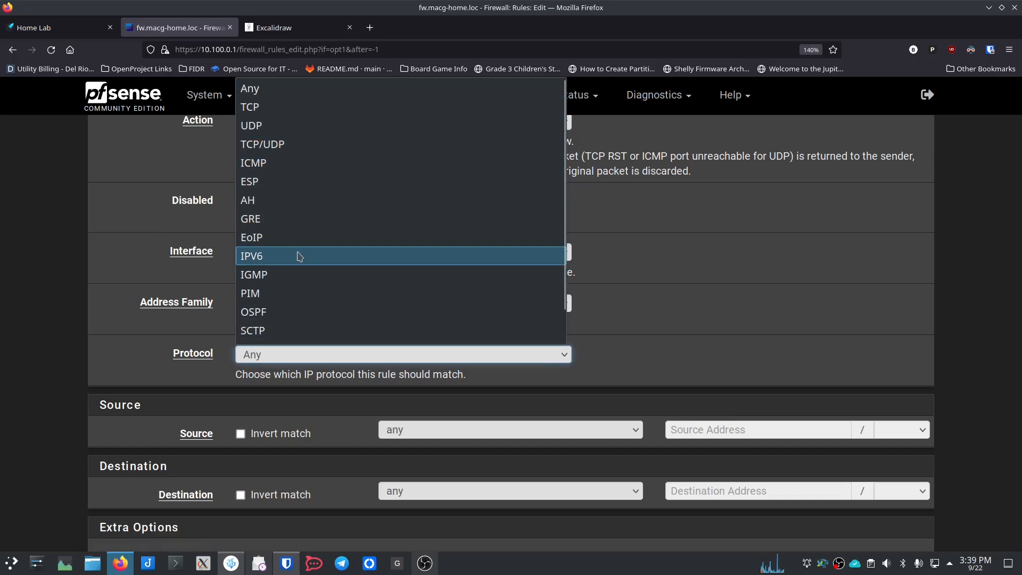
scroll(298, 319, "down", 1)
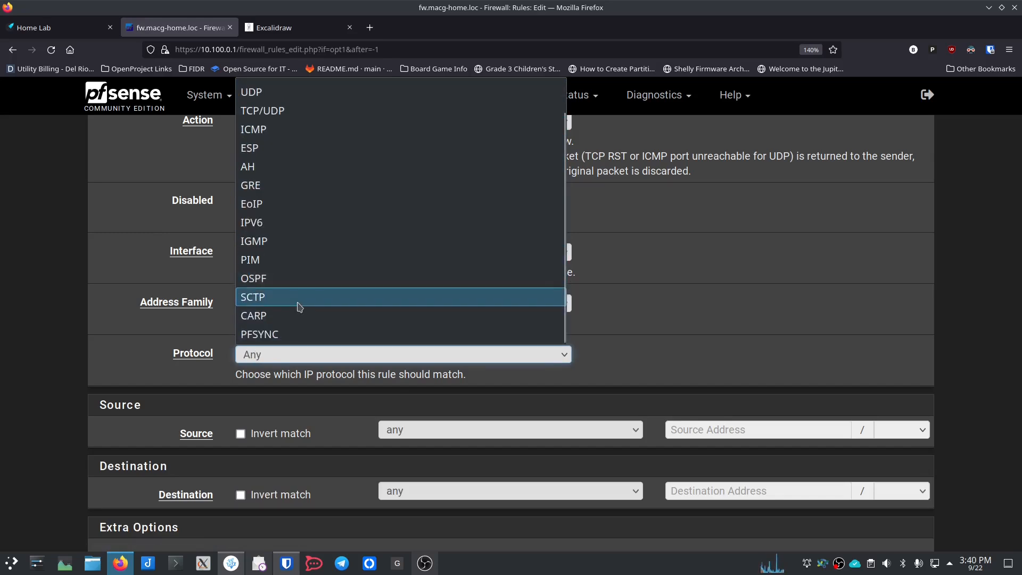
scroll(300, 305, "up", 1)
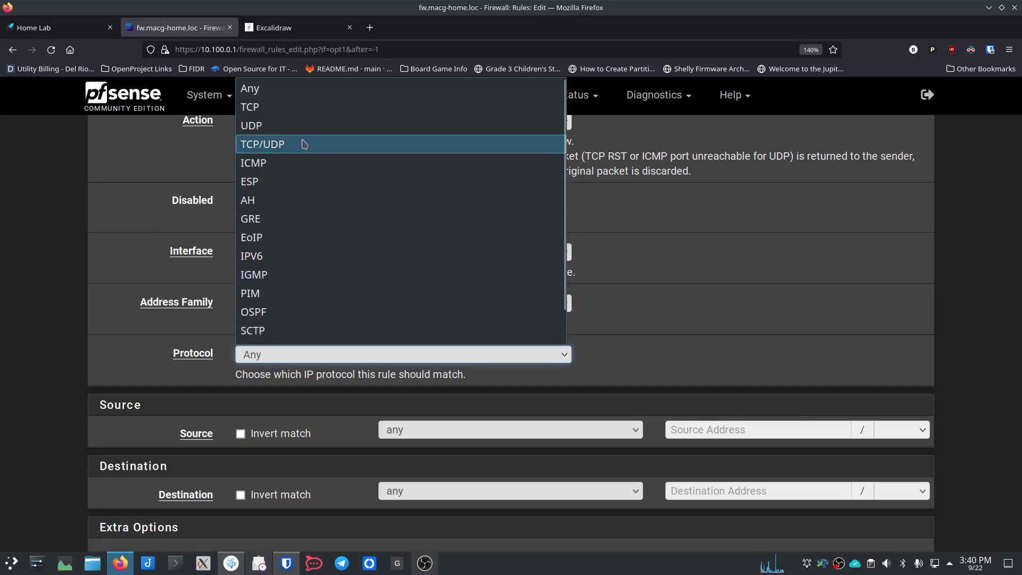
left_click(297, 88)
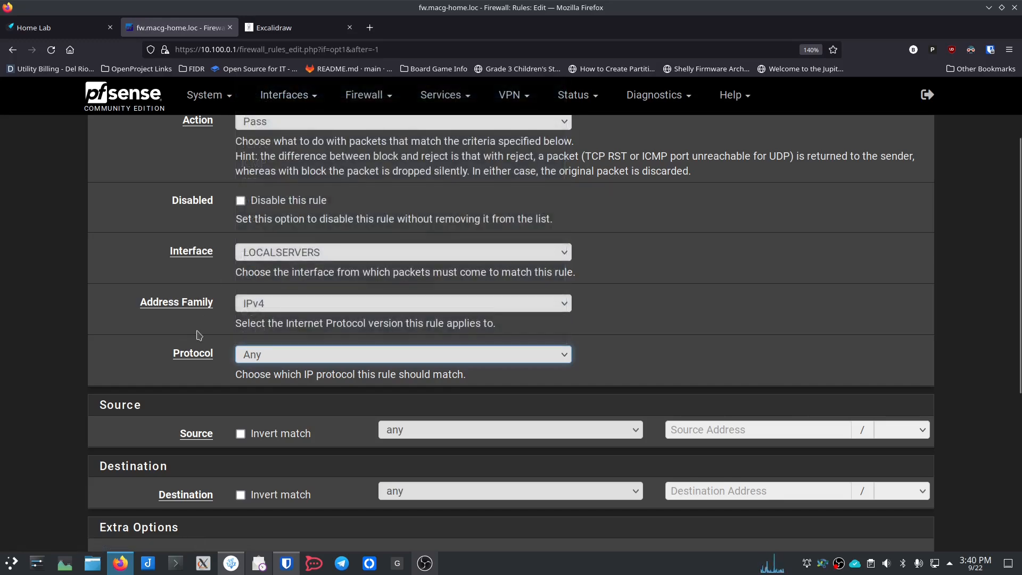
Step: Give the rule the description 'LocalServer-InternetTraffic'
scroll(198, 335, "down", 3)
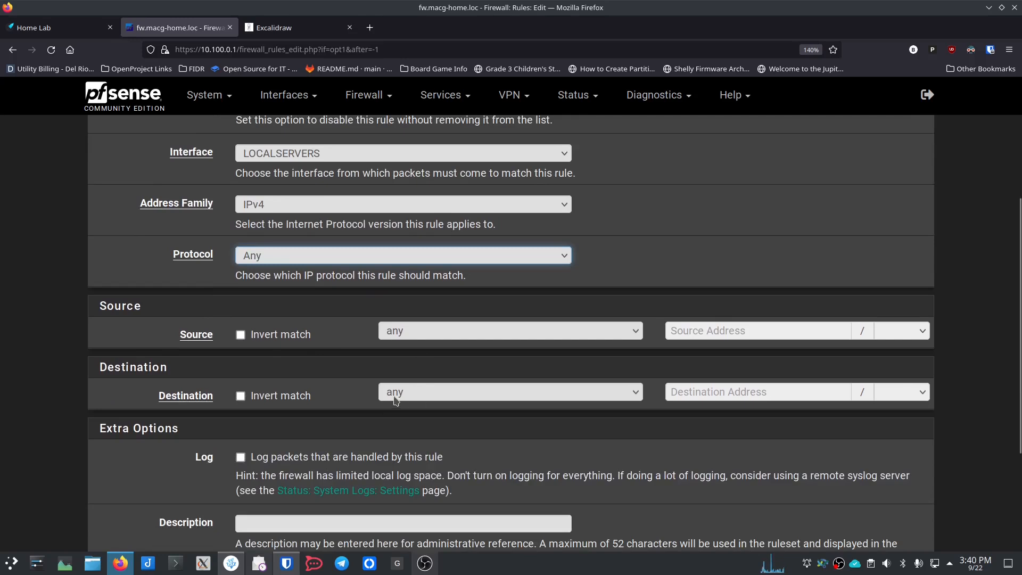
scroll(343, 406, "down", 3)
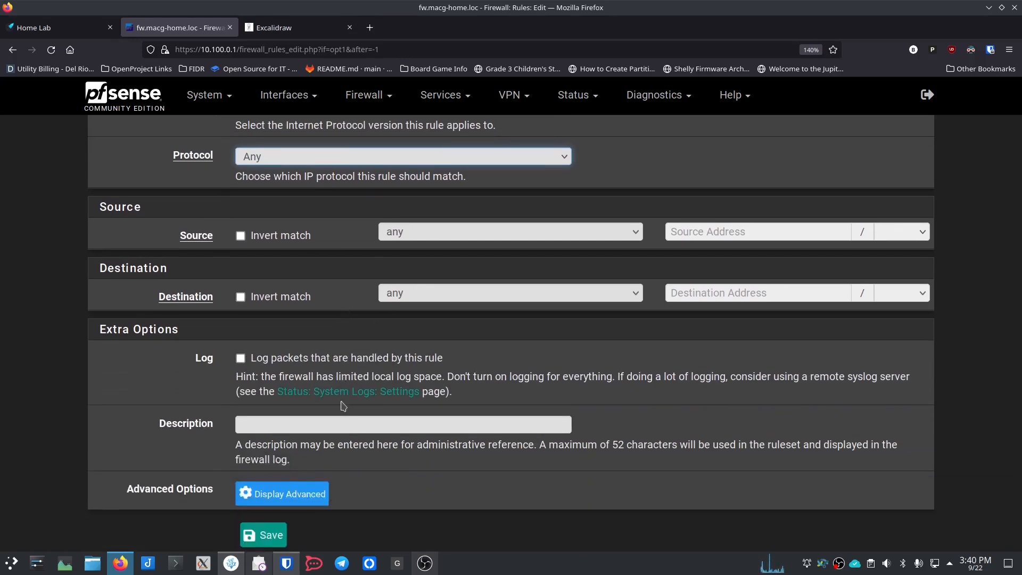
scroll(343, 406, "down", 2)
left_click(295, 368)
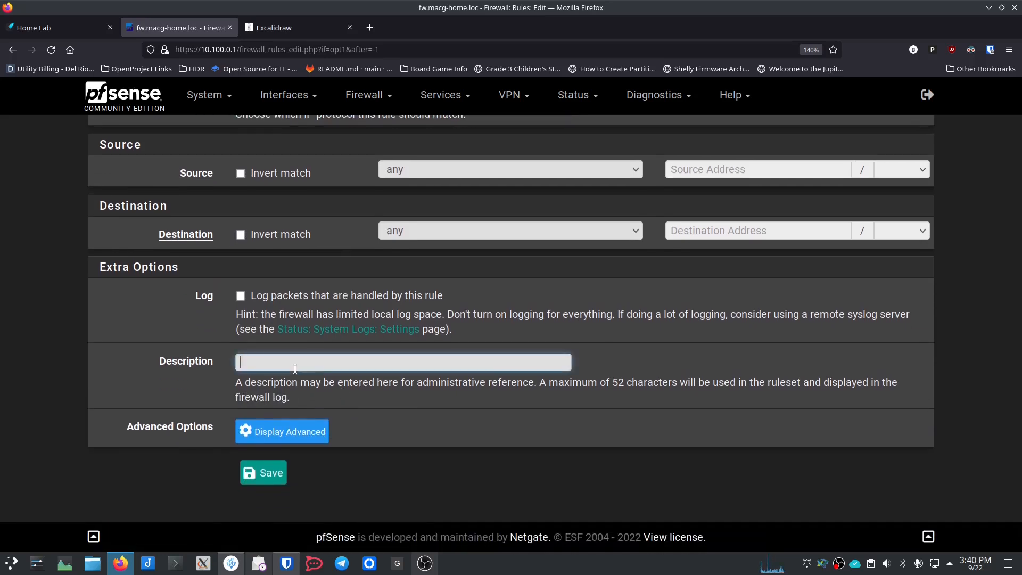
type("Loca")
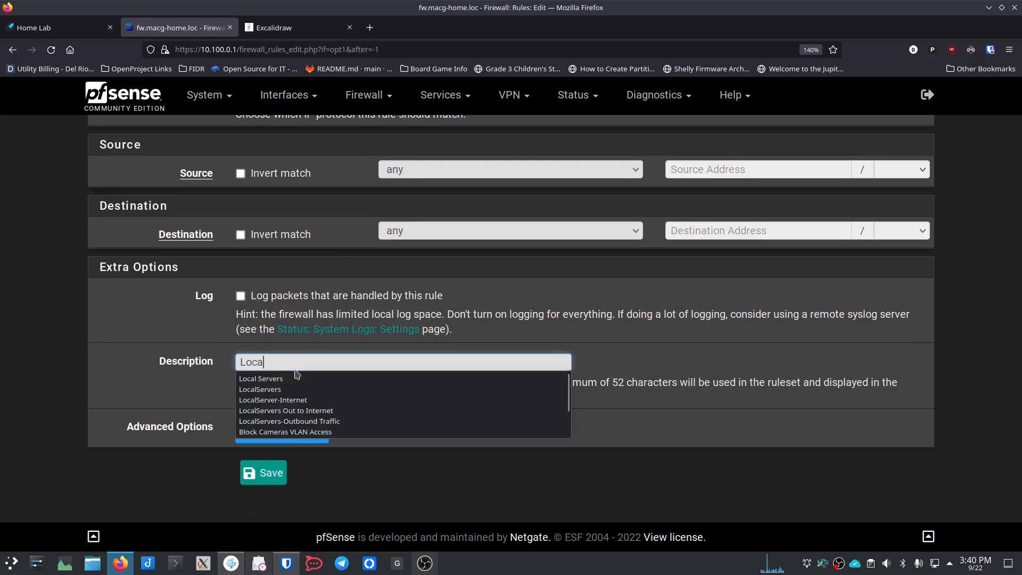
type("lServer-Internet")
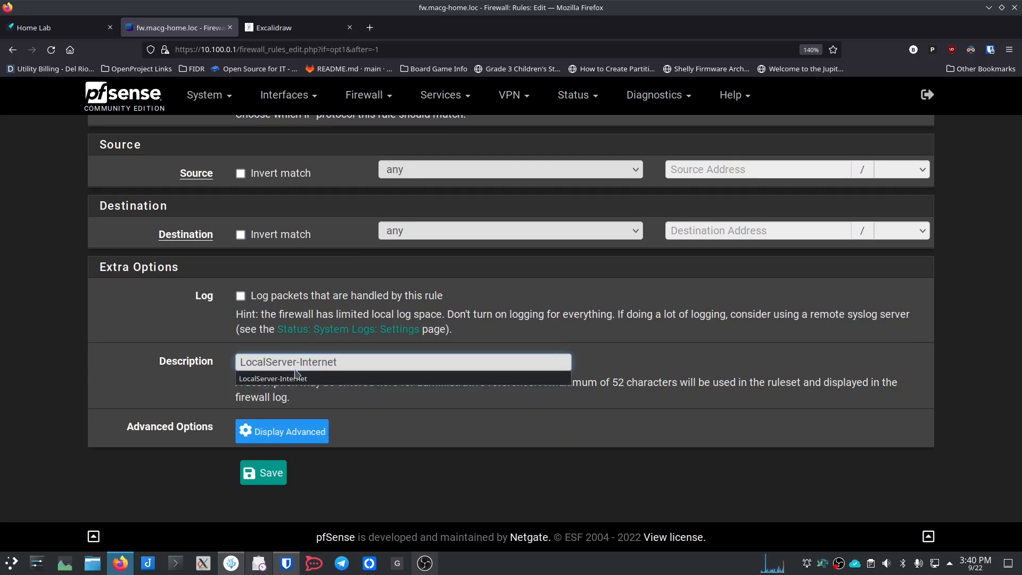
type("Traffic")
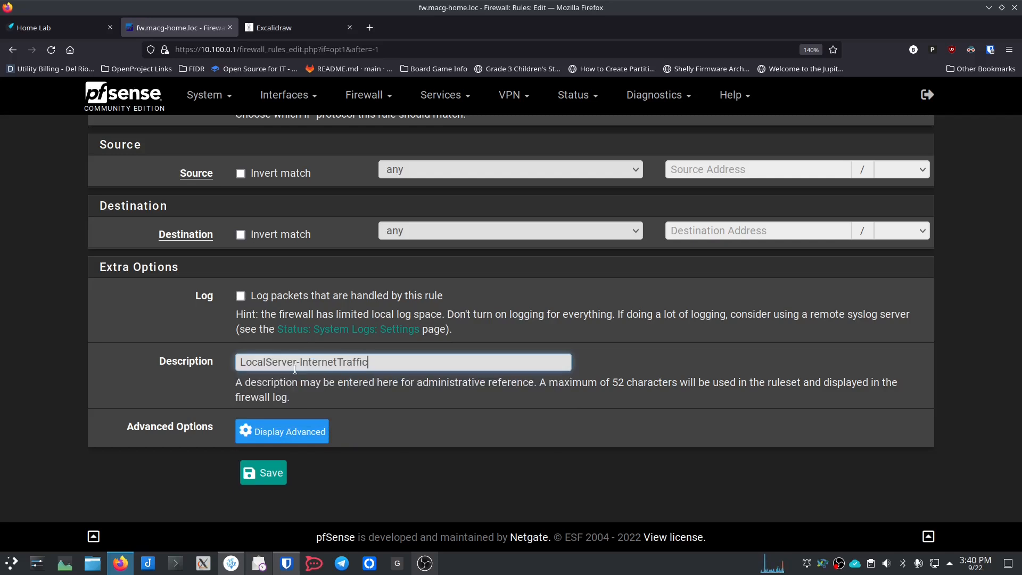
Step: Save the LocalServer-InternetTraffic rule and start another new LOCALSERVERS rule
left_click(260, 472)
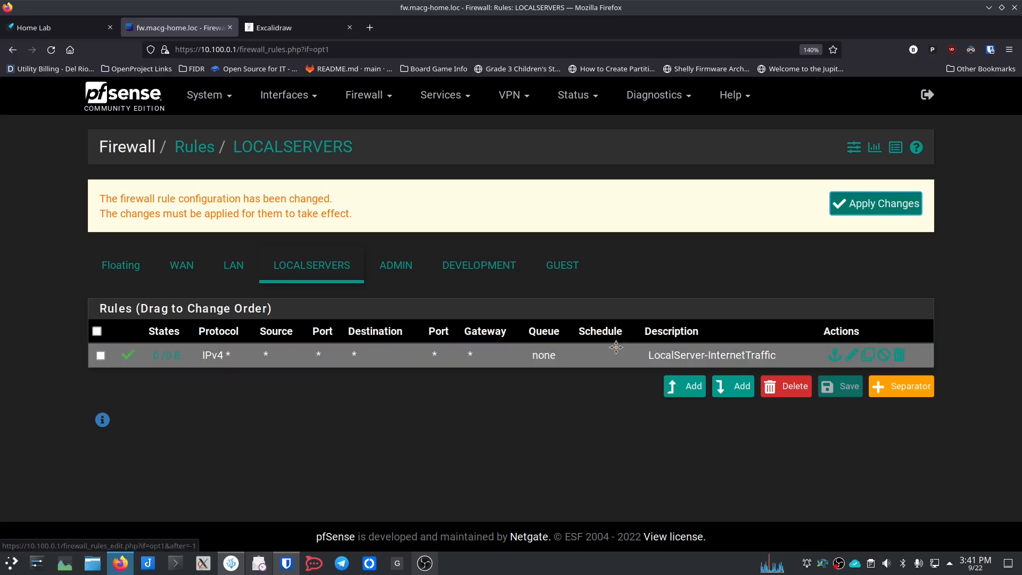
left_click(683, 393)
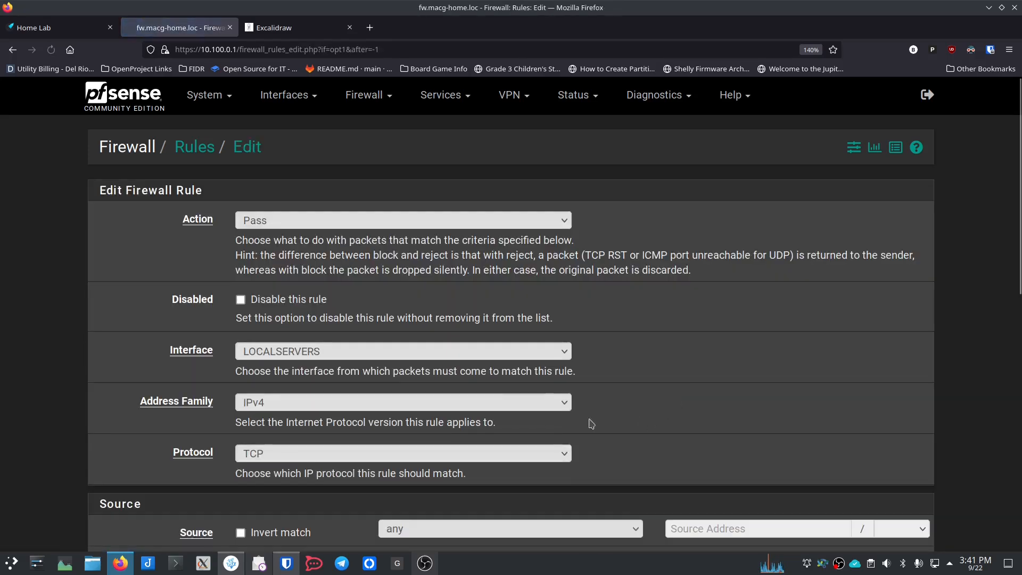
Step: Set the new rule's action to Block, protocol Any, destination LAN net
left_click(334, 224)
left_click(323, 258)
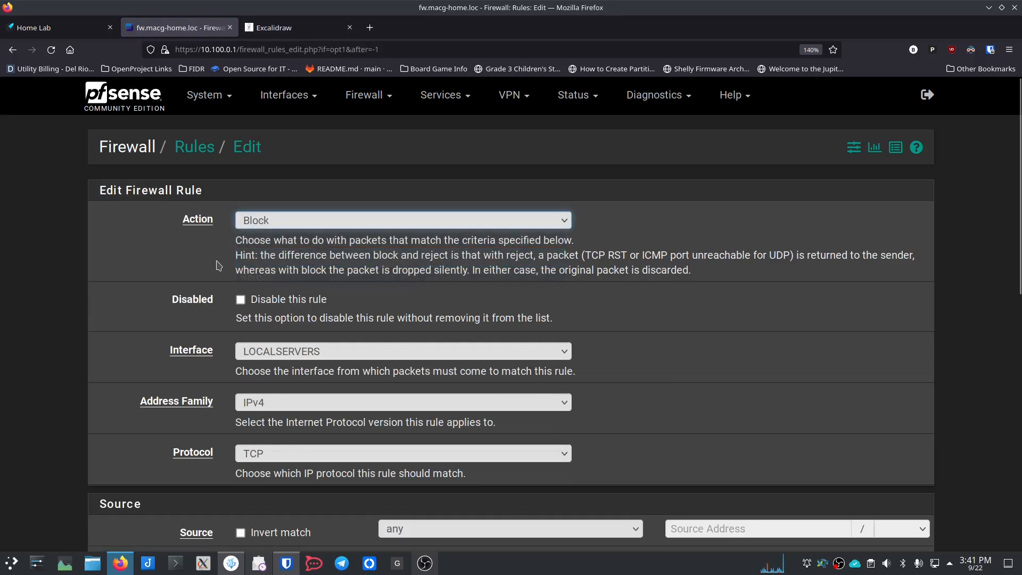
scroll(213, 266, "down", 2)
scroll(213, 266, "down", 2)
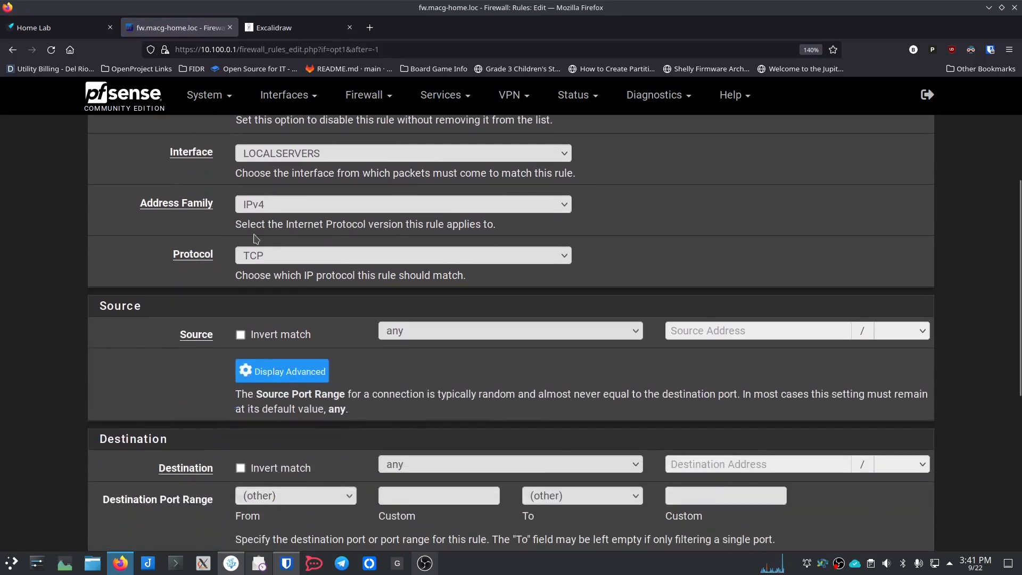
left_click(292, 256)
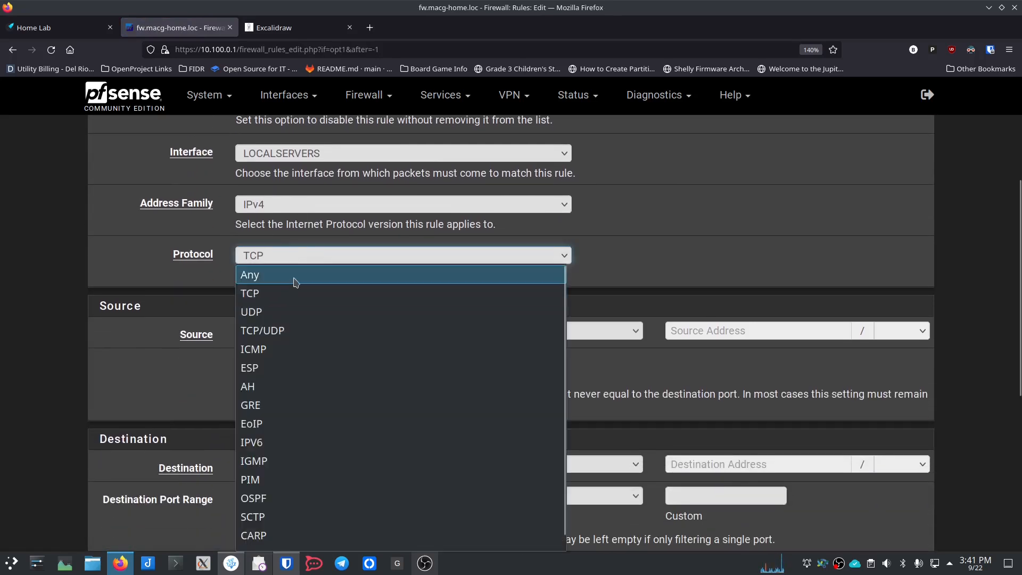
left_click(248, 274)
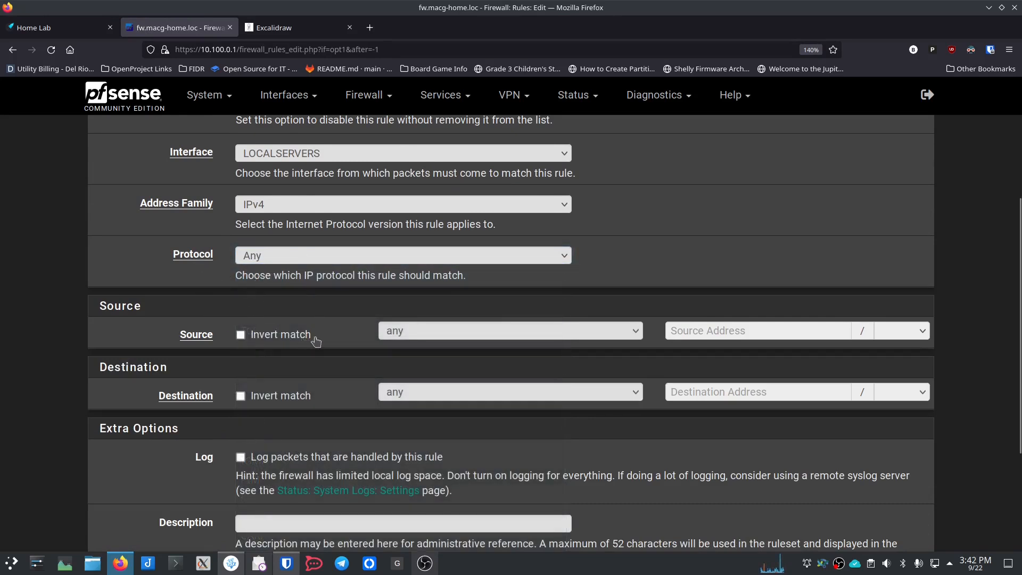
scroll(350, 353, "down", 3)
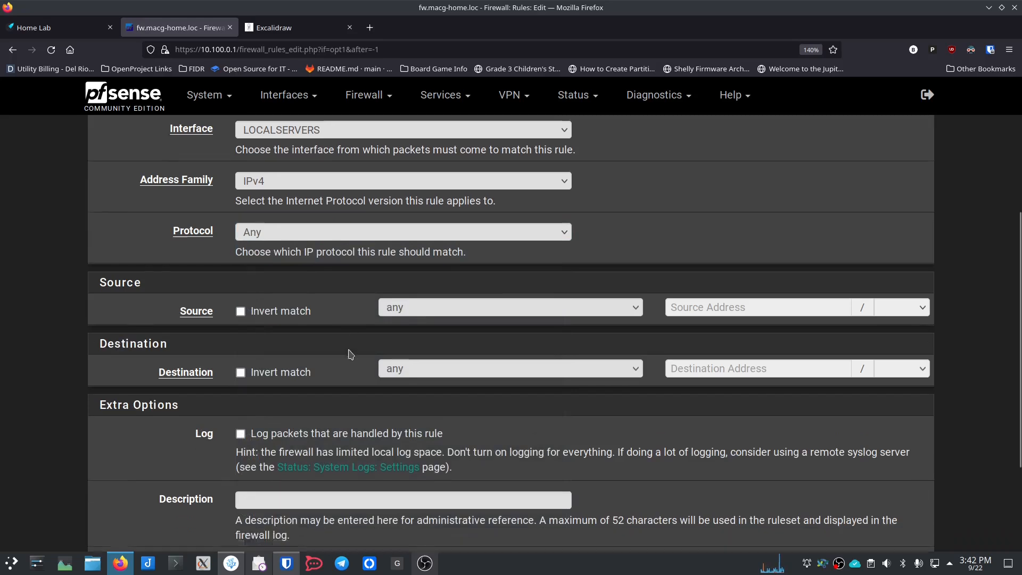
left_click(432, 297)
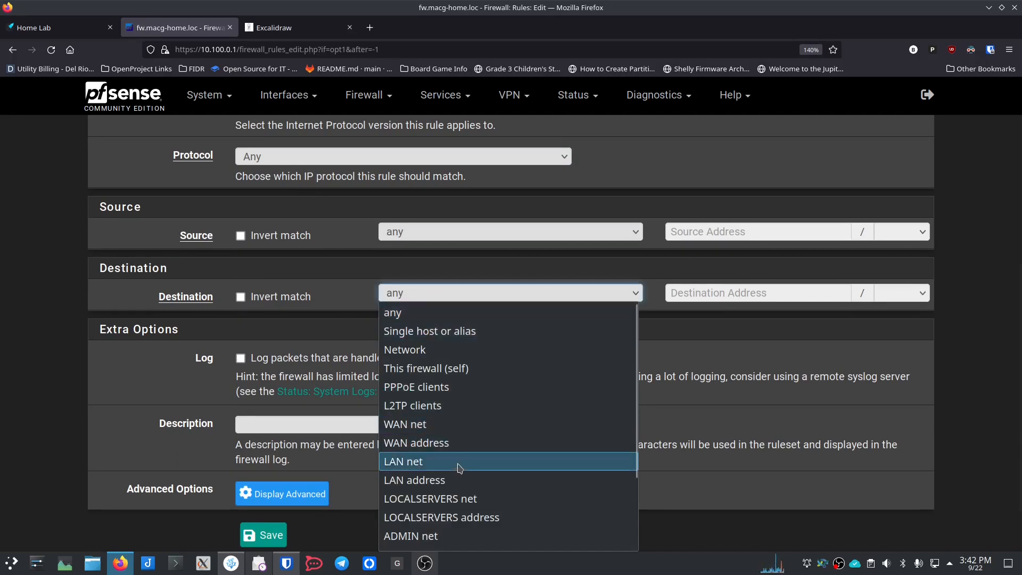
left_click(439, 467)
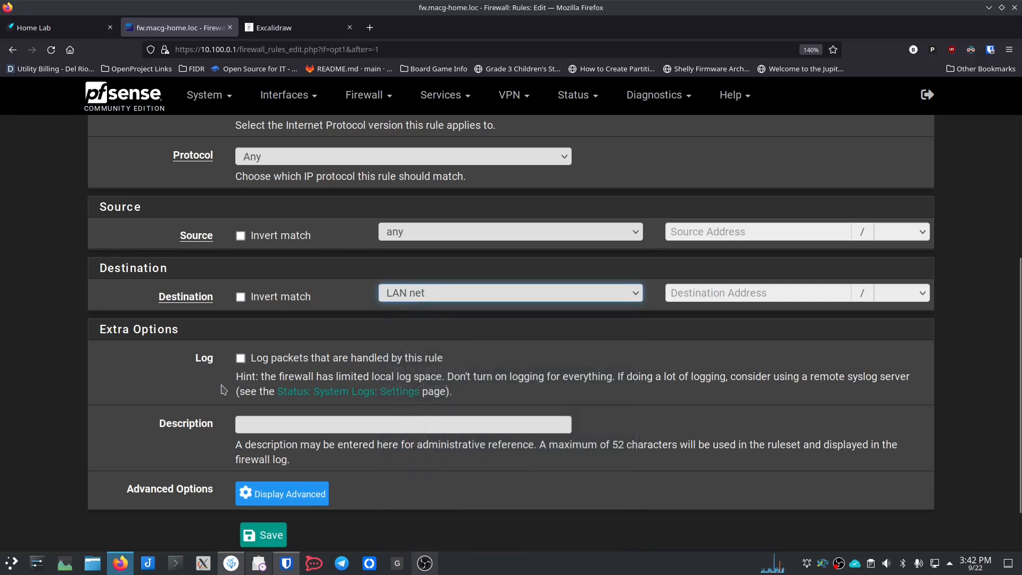
Step: Describe the rule 'Block LocalServers from LAN Access' and save it
scroll(224, 385, "down", 2)
left_click(271, 366)
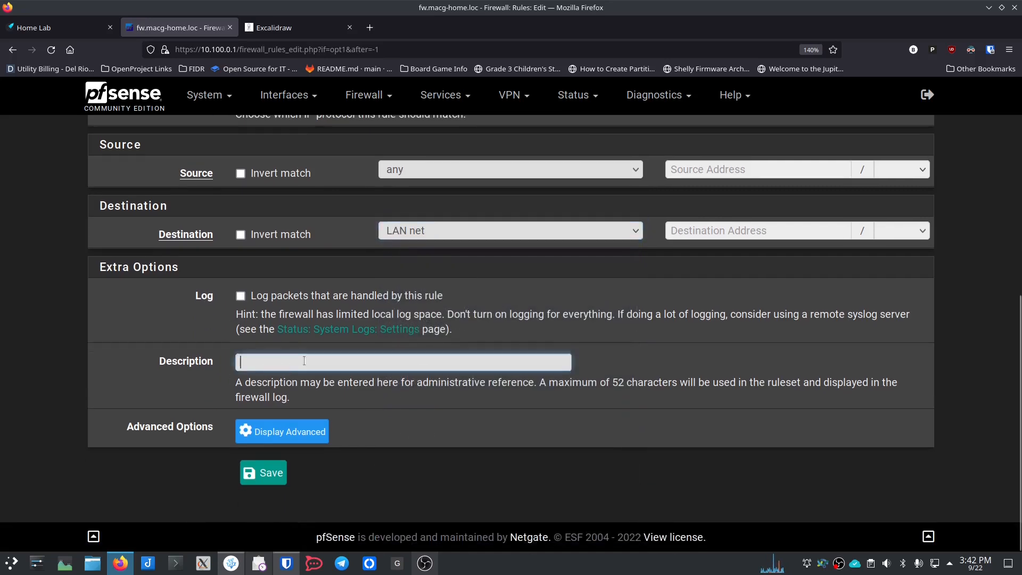
type("Local")
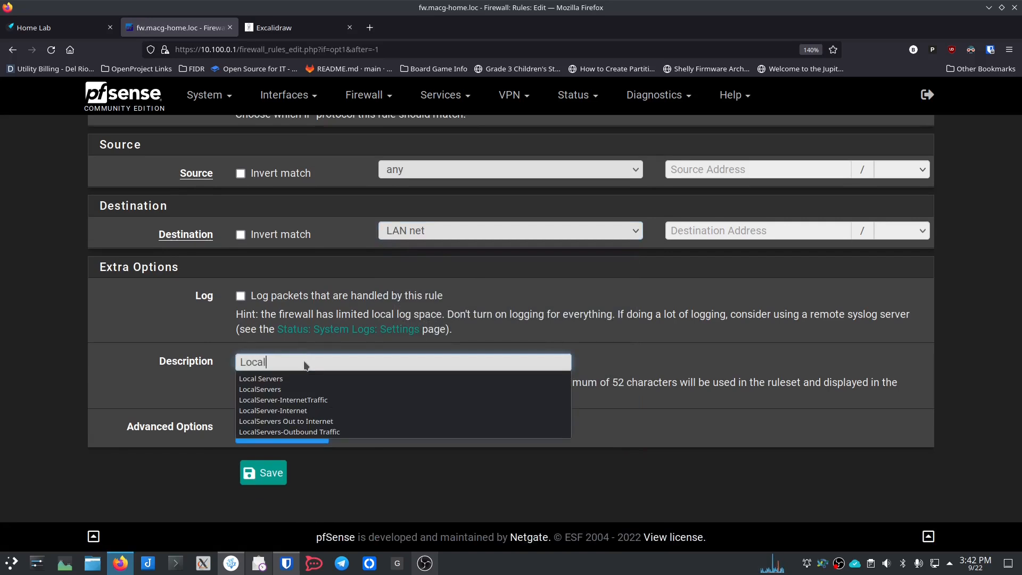
key("BackSpace")
key("BackSpace")
key("BackSpace")
key("BackSpace")
key("BackSpace")
type("Block")
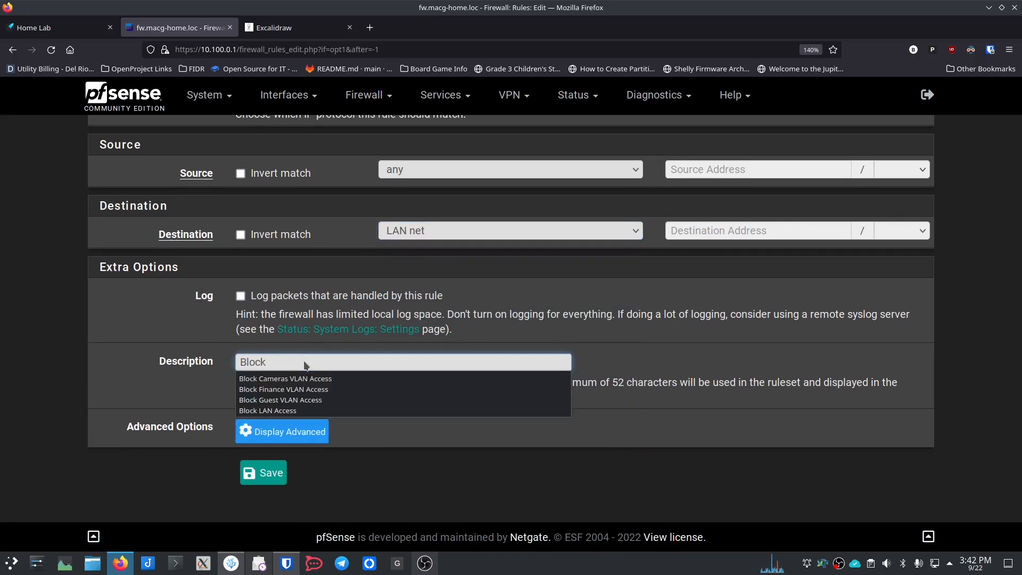
type(" LocalServe")
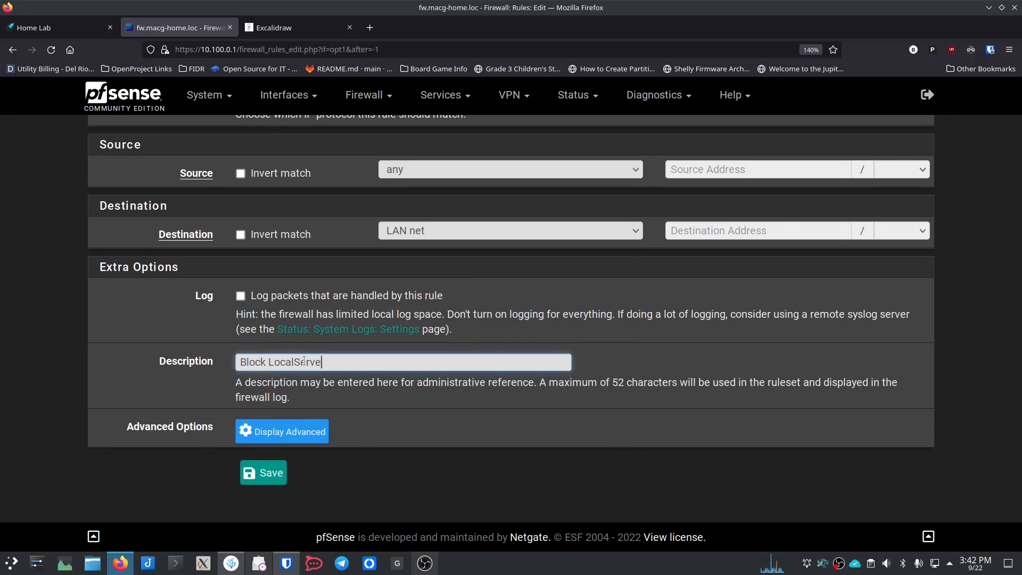
type("rs from LAN Access")
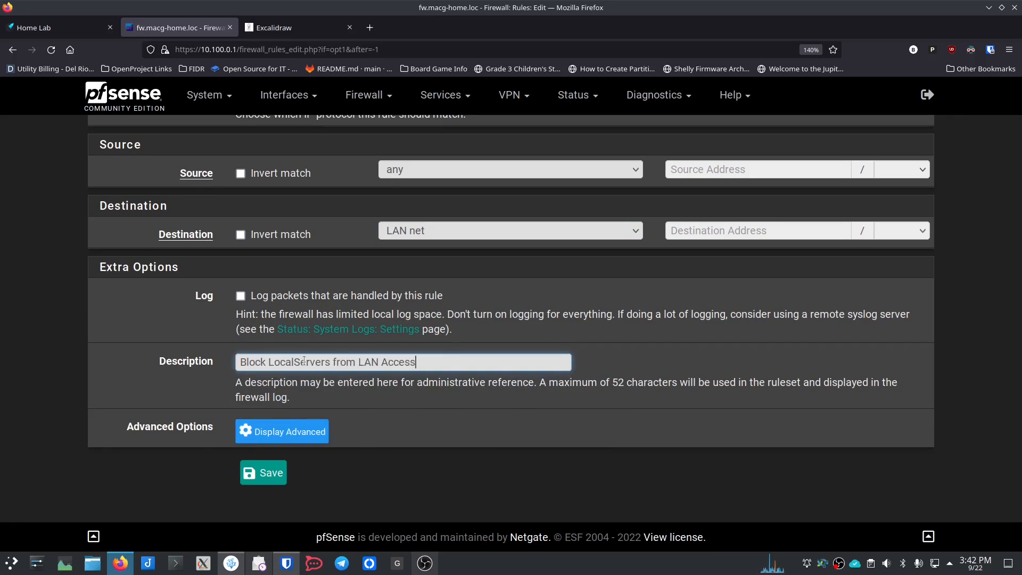
left_click(263, 473)
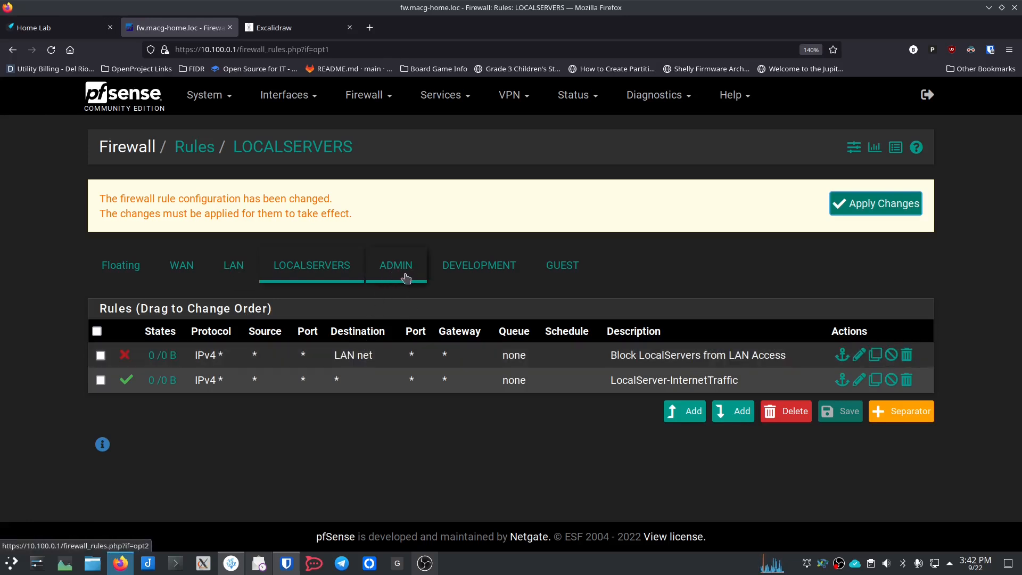
Step: Add a GUEST pass rule for any protocol, described 'Guest Internet Access', and save it
left_click(562, 281)
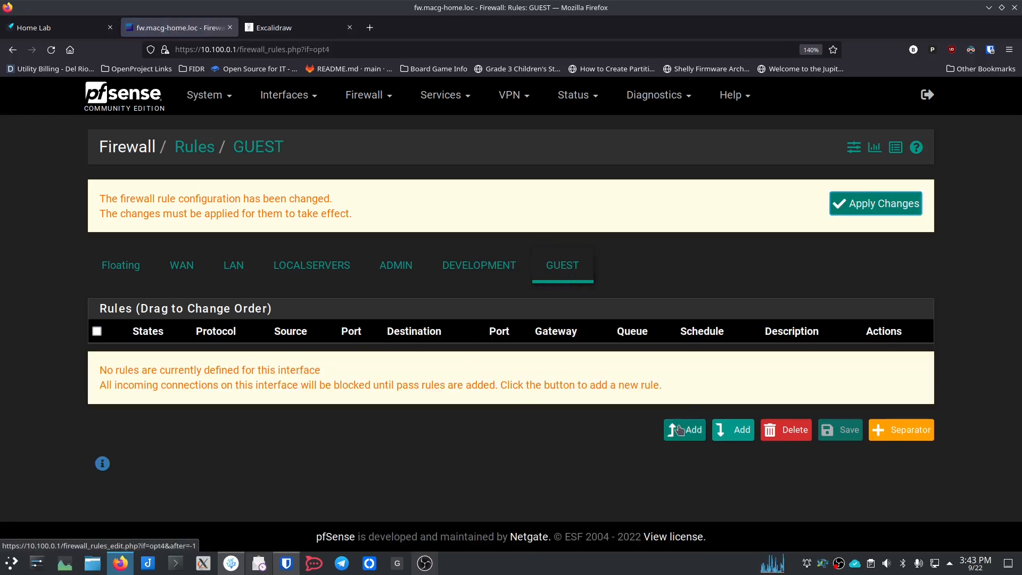
left_click(680, 429)
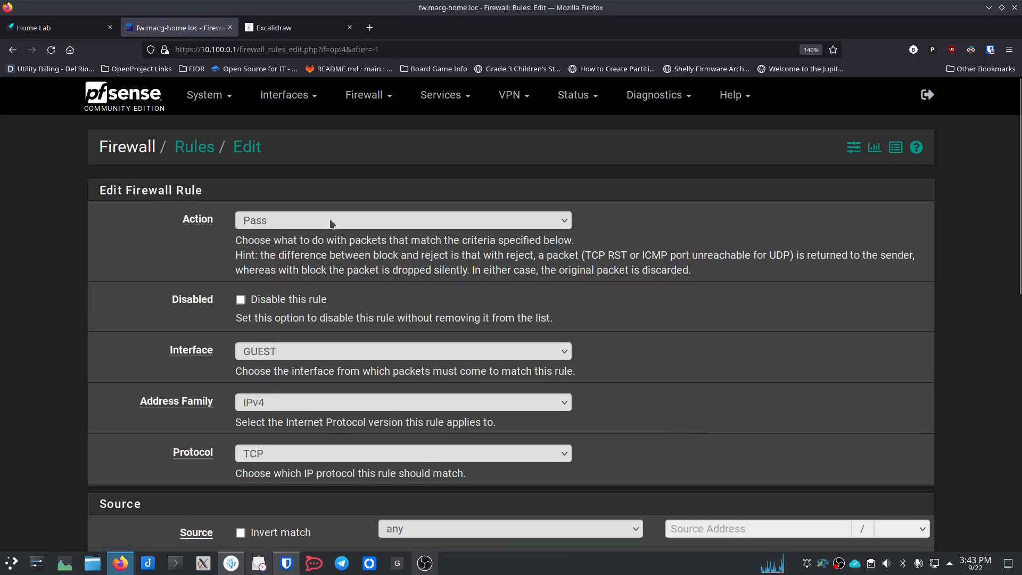
scroll(228, 310, "down", 2)
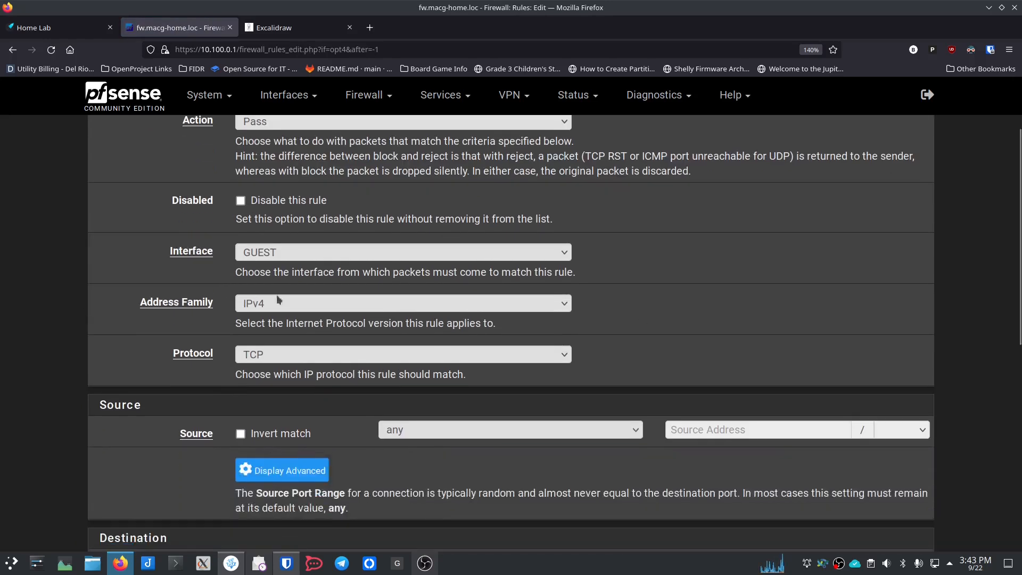
left_click(282, 360)
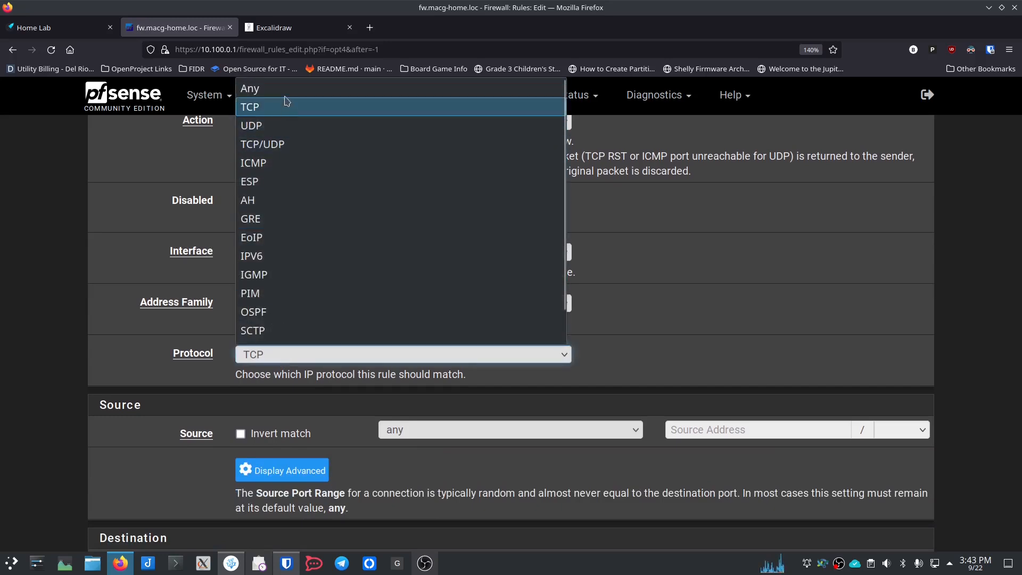
left_click(286, 89)
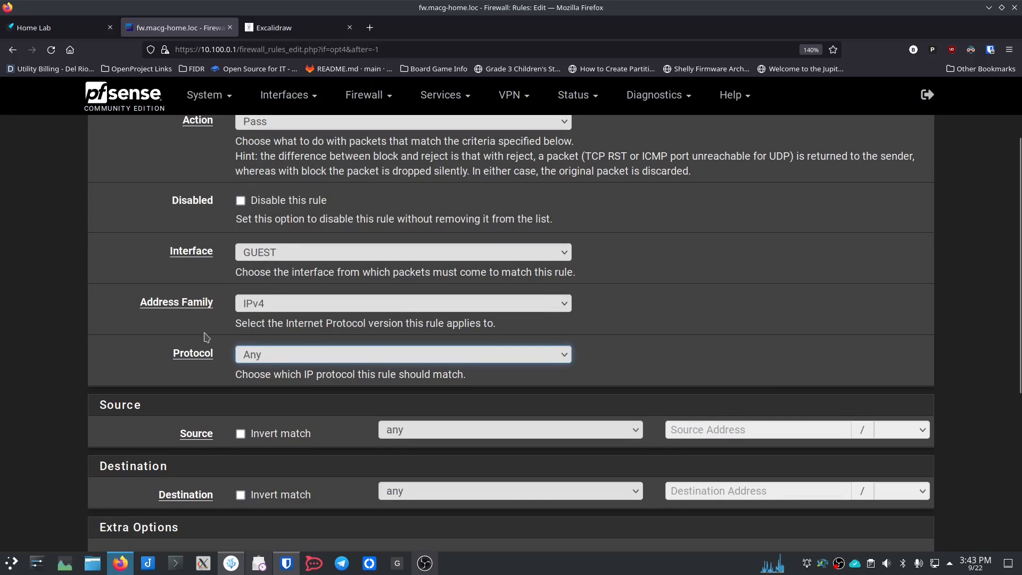
scroll(207, 338, "down", 3)
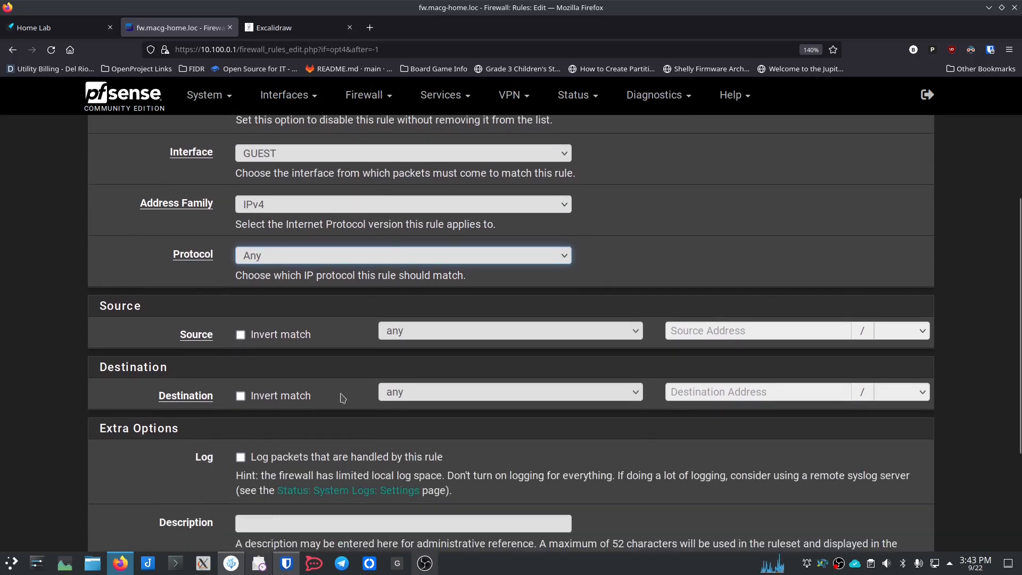
scroll(367, 405, "down", 5)
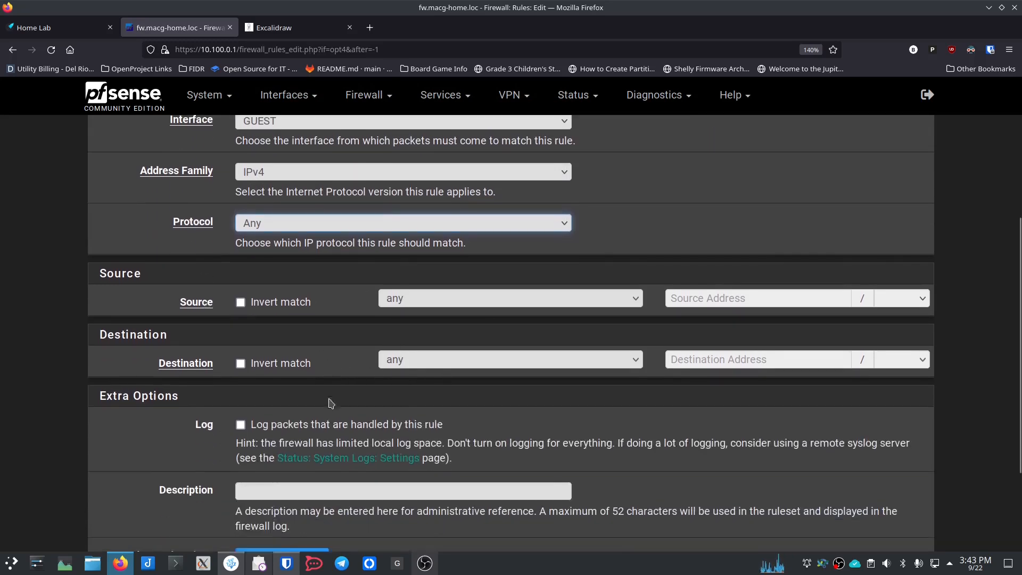
left_click(301, 360)
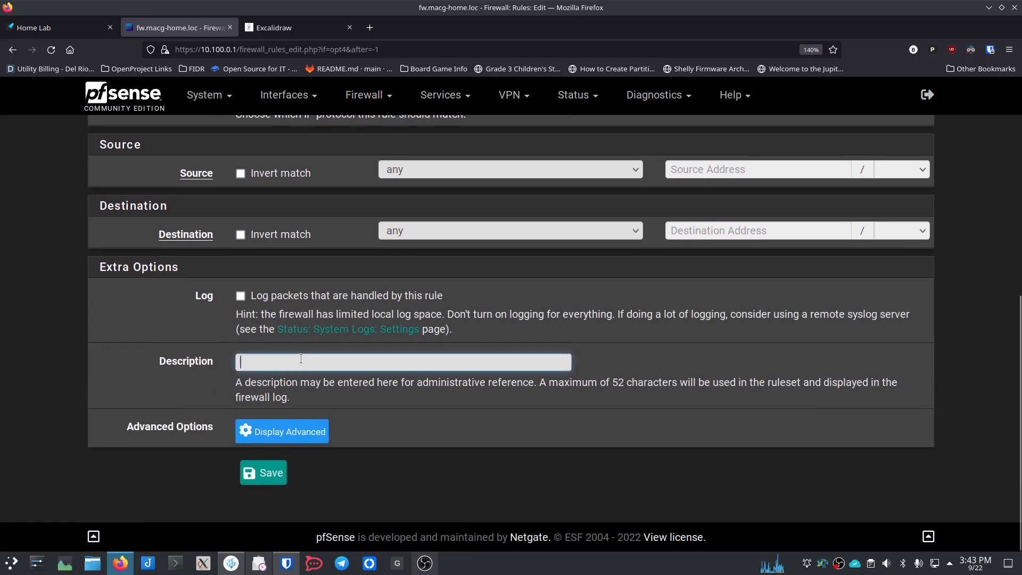
type("Guest Inter")
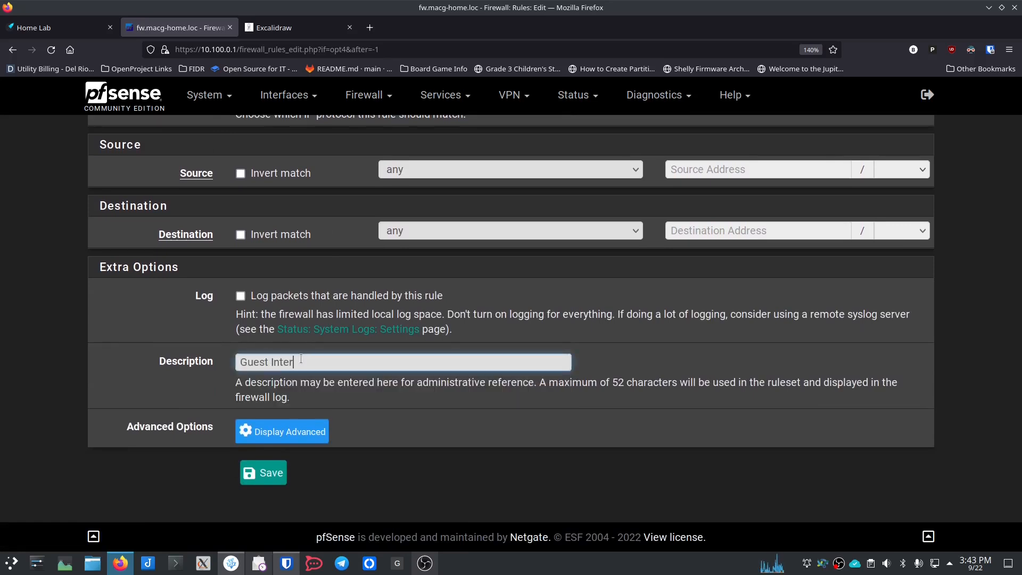
type("net Access")
left_click(266, 472)
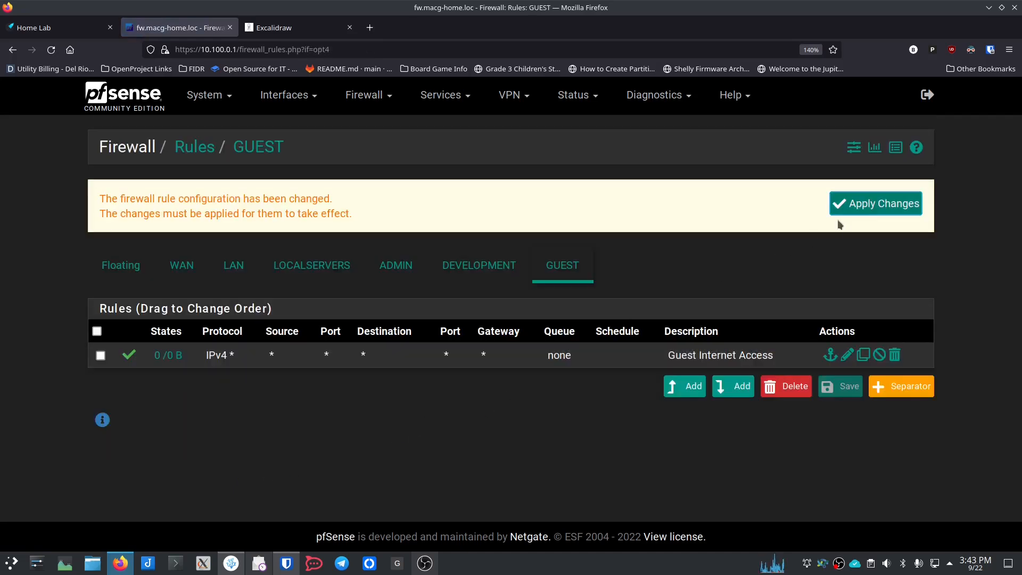
Step: Apply the pending firewall changes and check the LOCALSERVERS rules before returning to GUEST
left_click(868, 202)
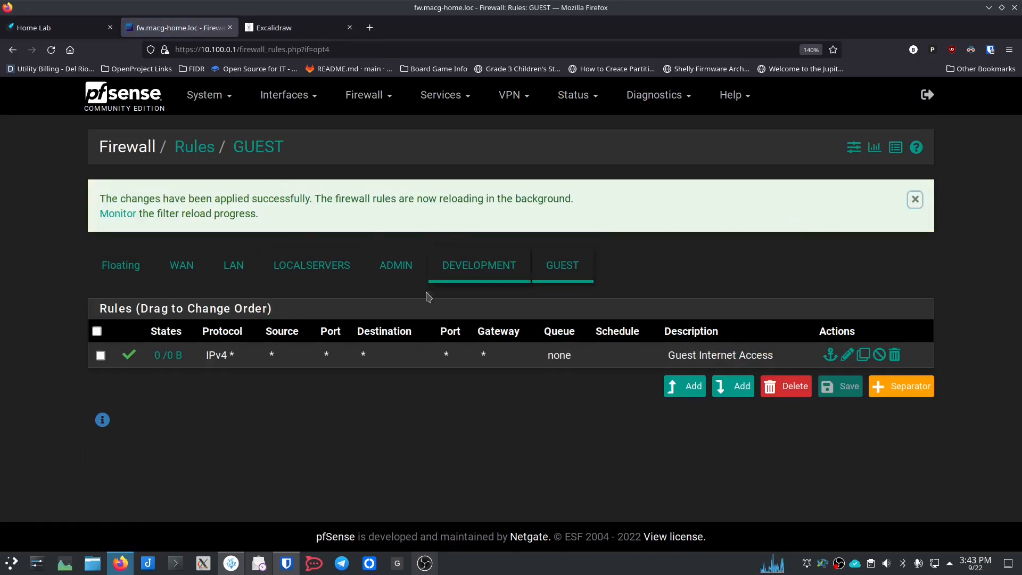
left_click(318, 265)
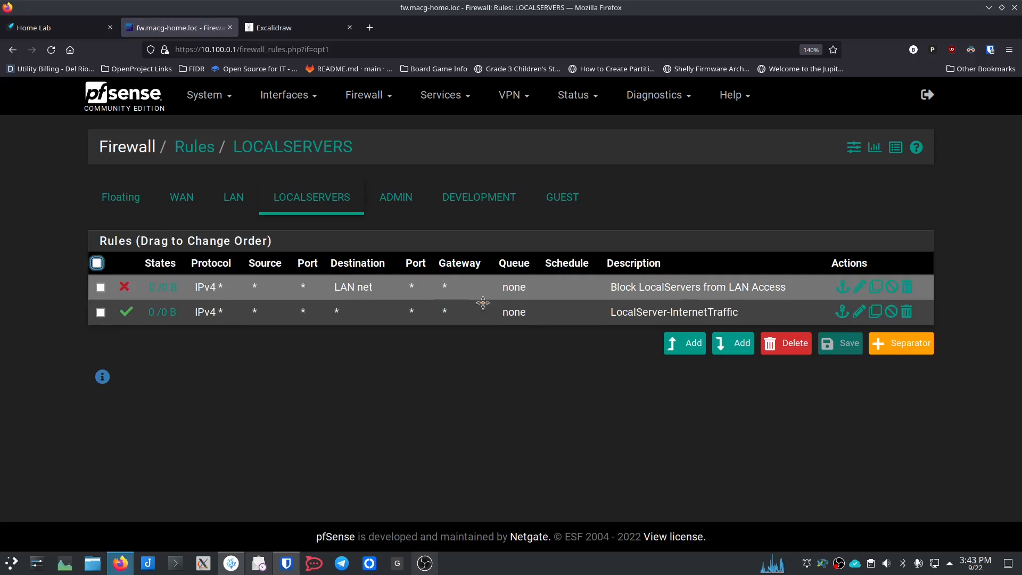
left_click(560, 201)
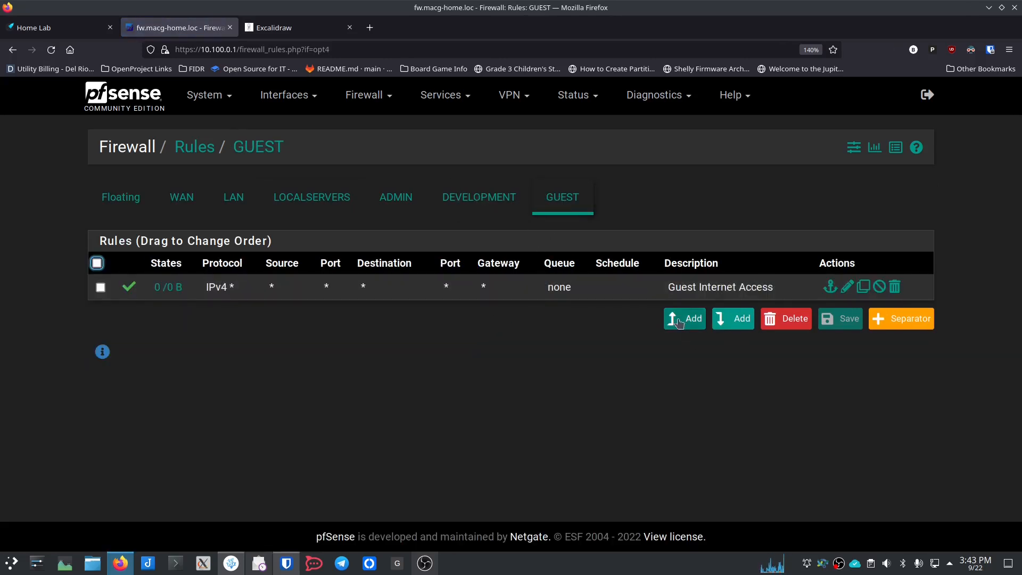
Step: Add a new GUEST rule that blocks any protocol to LAN net
left_click(671, 322)
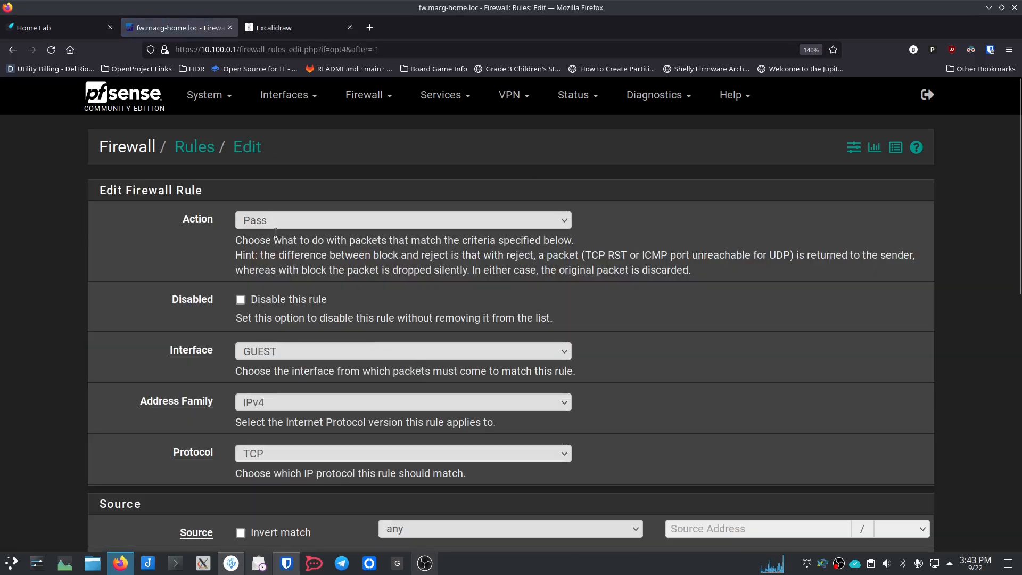
left_click(301, 220)
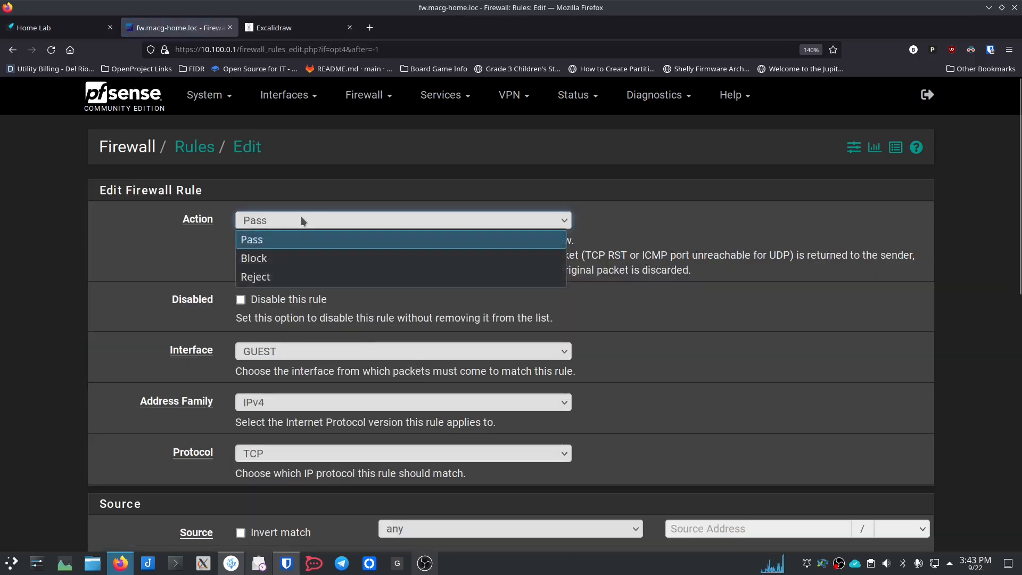
left_click(302, 257)
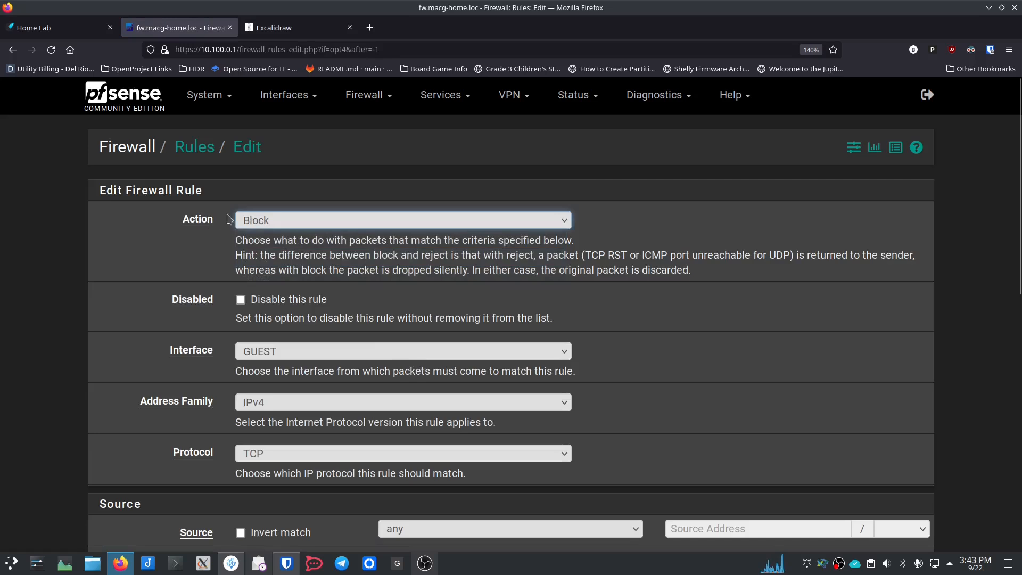
scroll(222, 315, "down", 3)
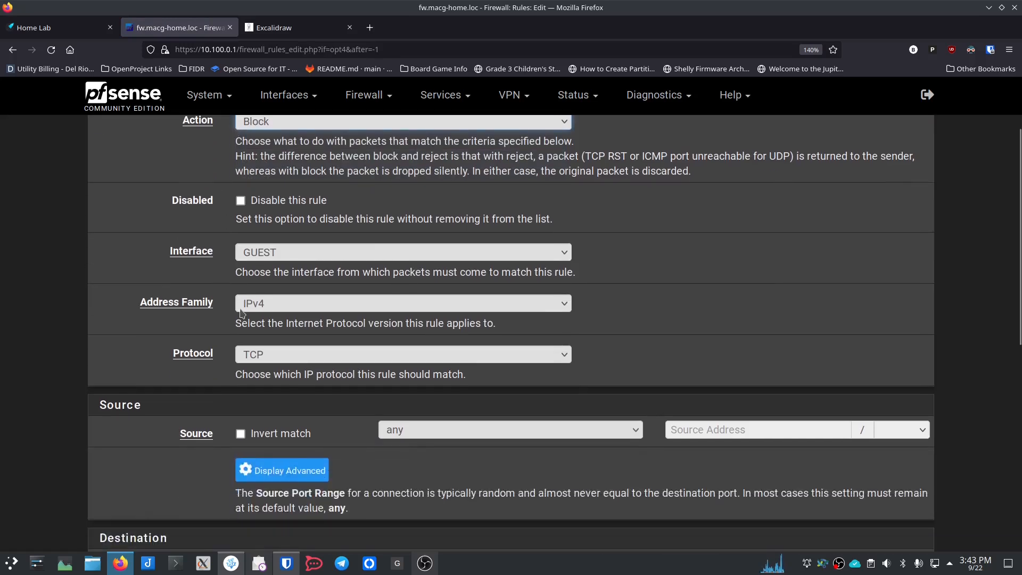
left_click(300, 356)
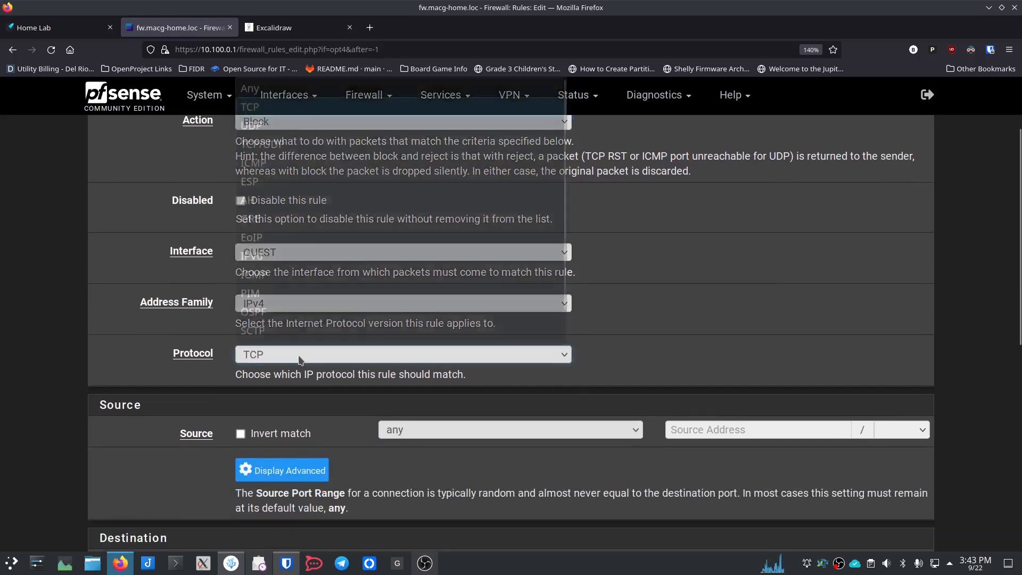
scroll(298, 99, "up", 1)
left_click(297, 99)
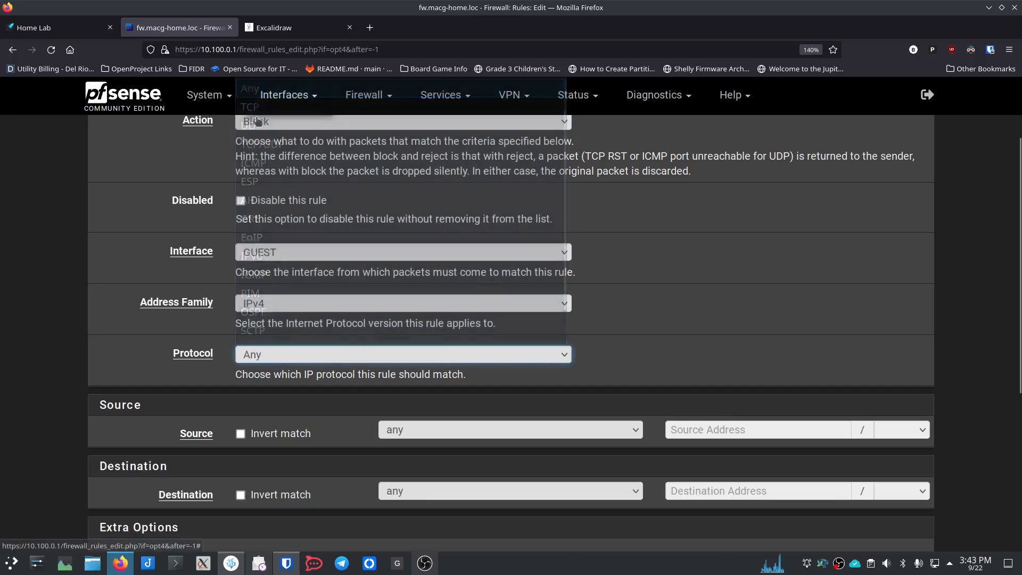
scroll(213, 353, "down", 3)
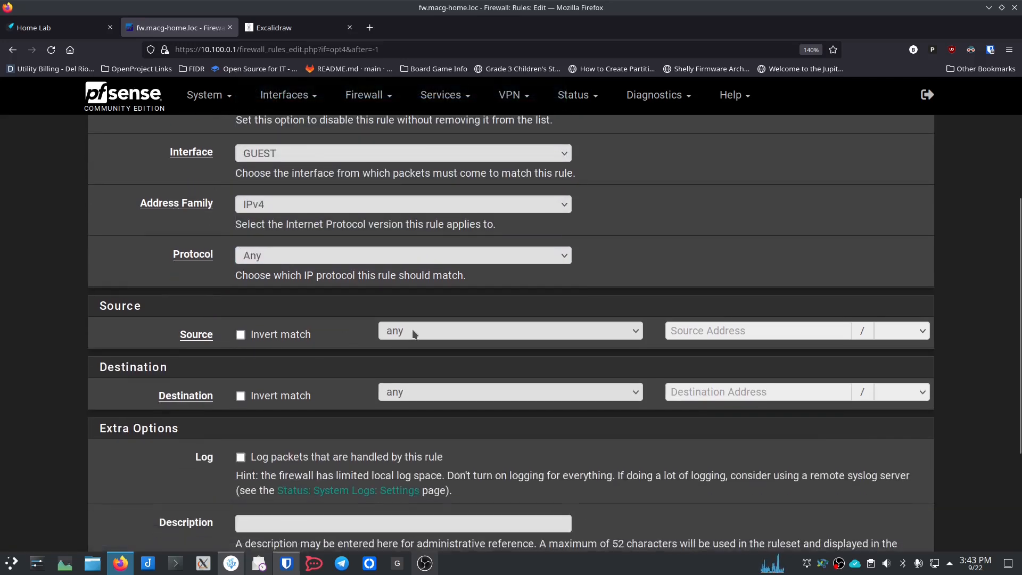
left_click(417, 395)
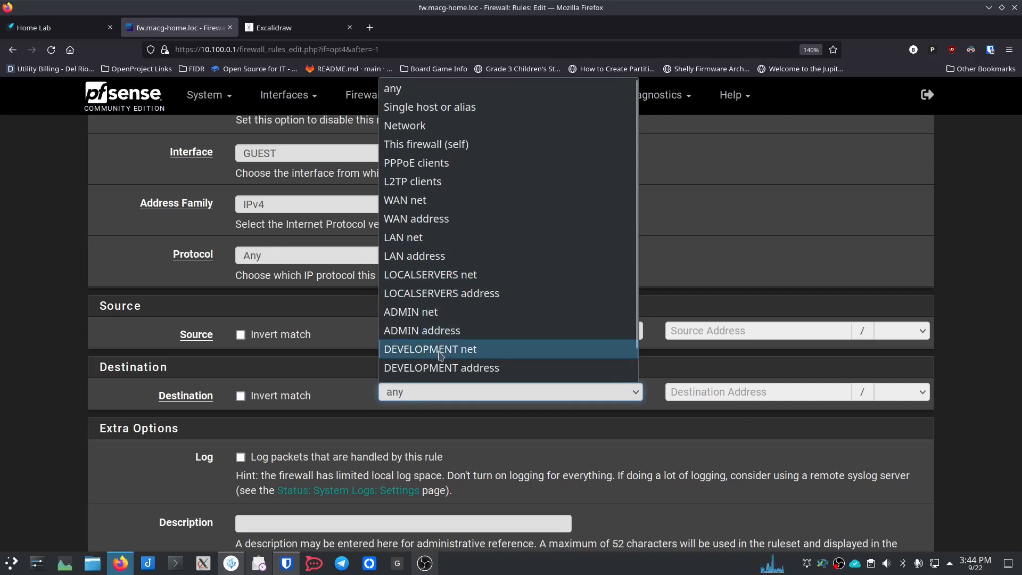
left_click(441, 240)
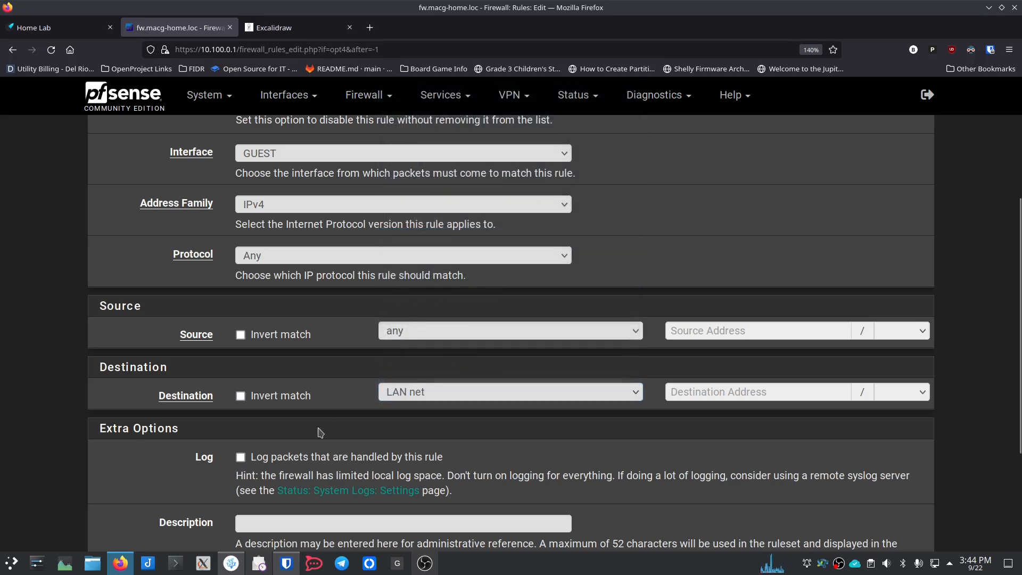
Step: Give the rule the description 'Block Guests from LAN' and save it
scroll(331, 407, "down", 3)
left_click(296, 364)
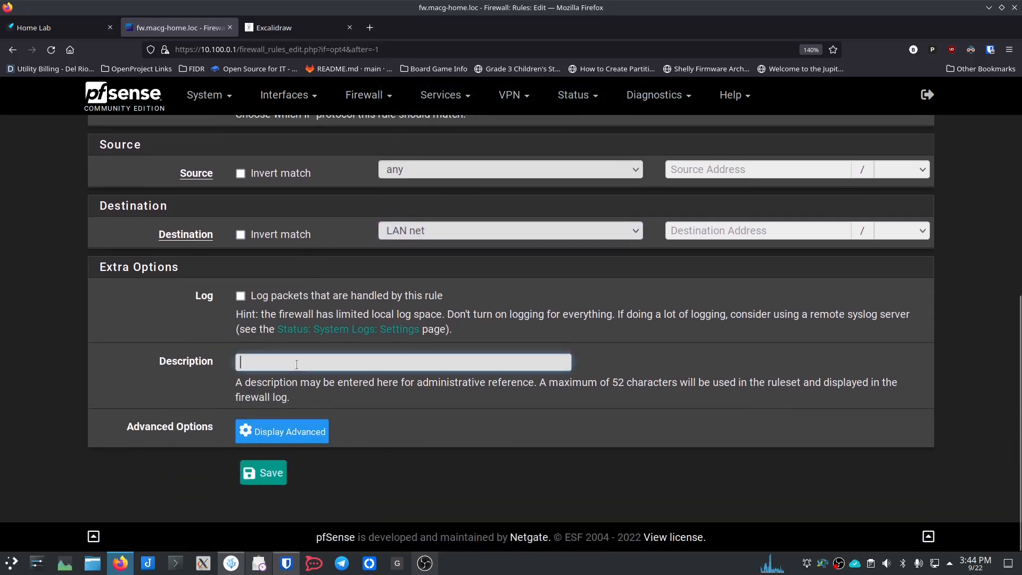
type("Block Gu")
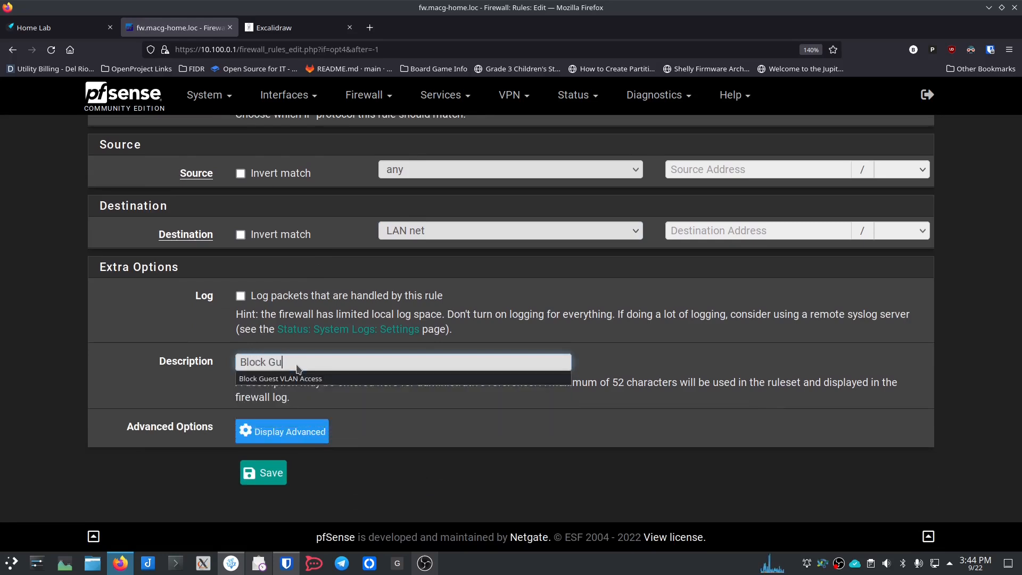
type("ests from LAN")
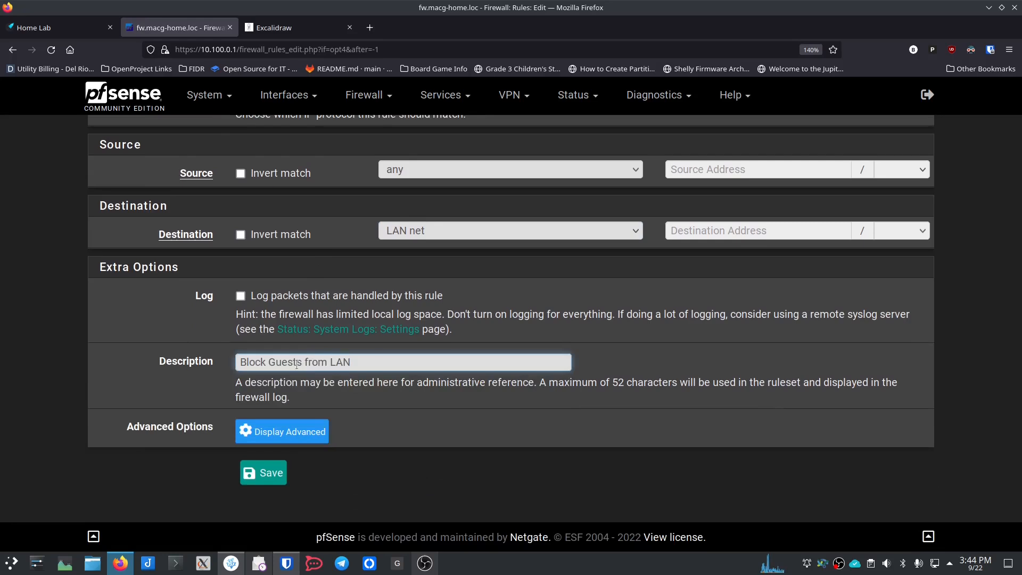
double_click(373, 358)
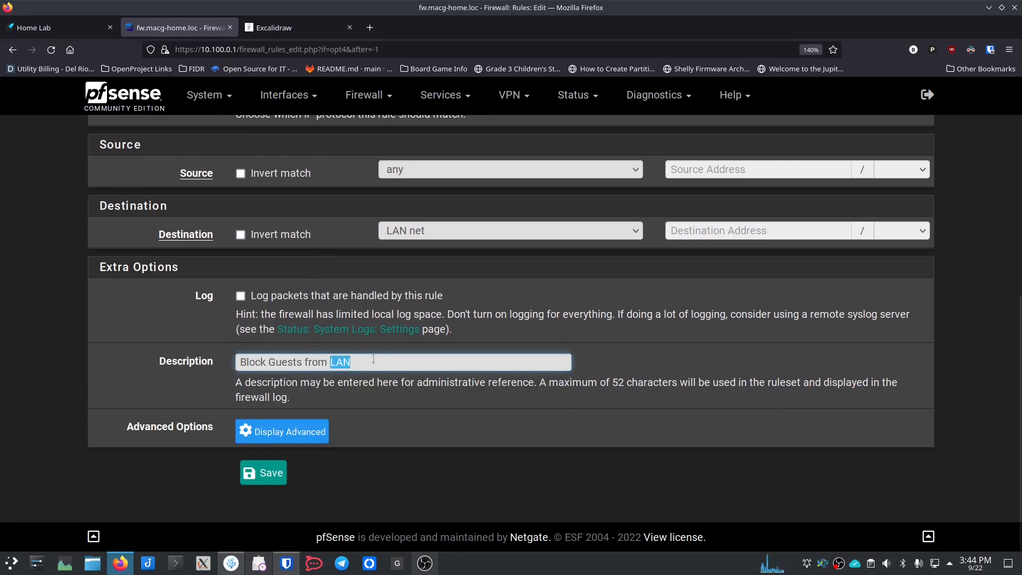
key("ctrl+a")
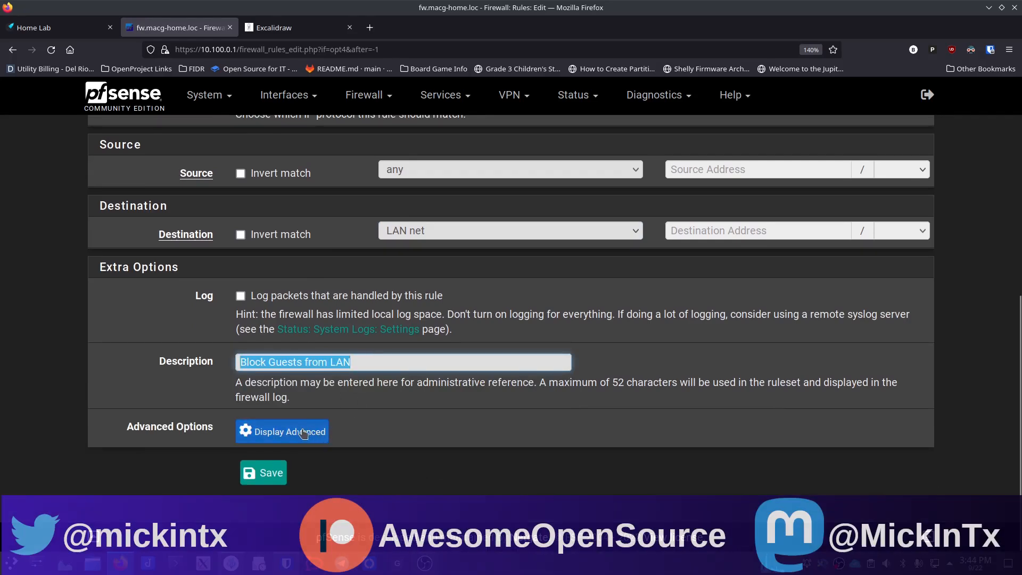
left_click(261, 472)
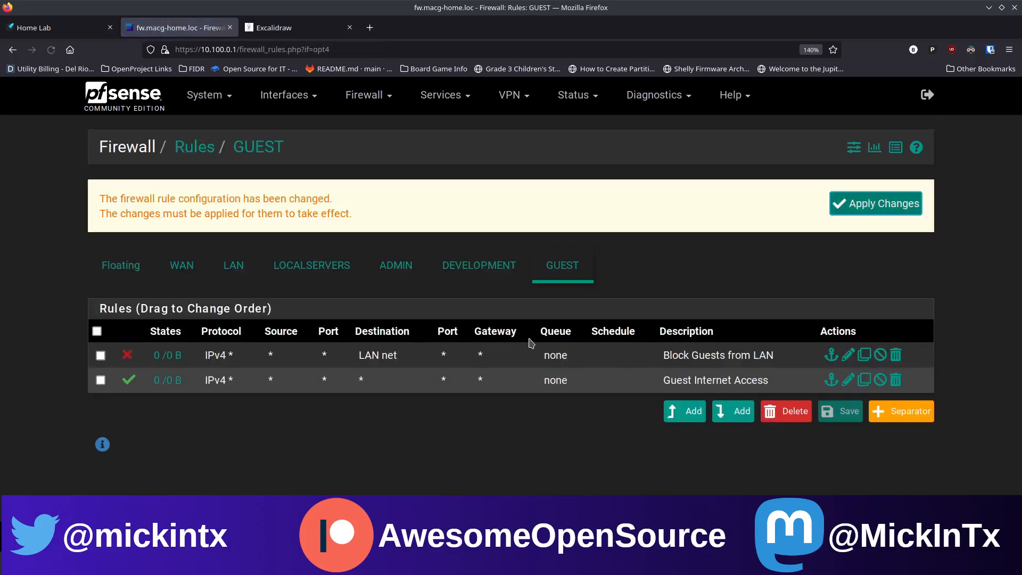
Step: Add a top GUEST rule blocking any protocol to LOCALSERVERS net
left_click(687, 418)
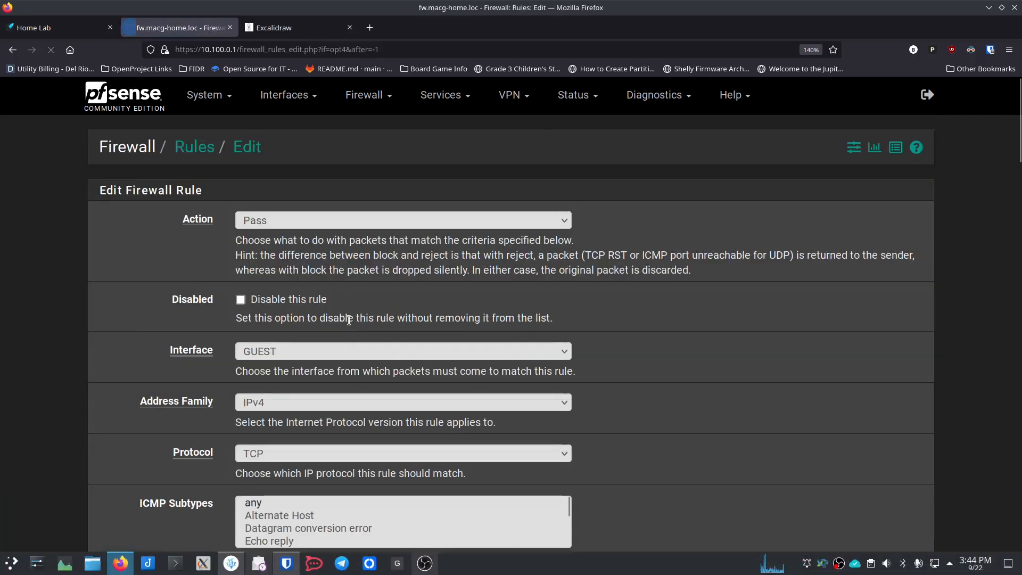
left_click(306, 221)
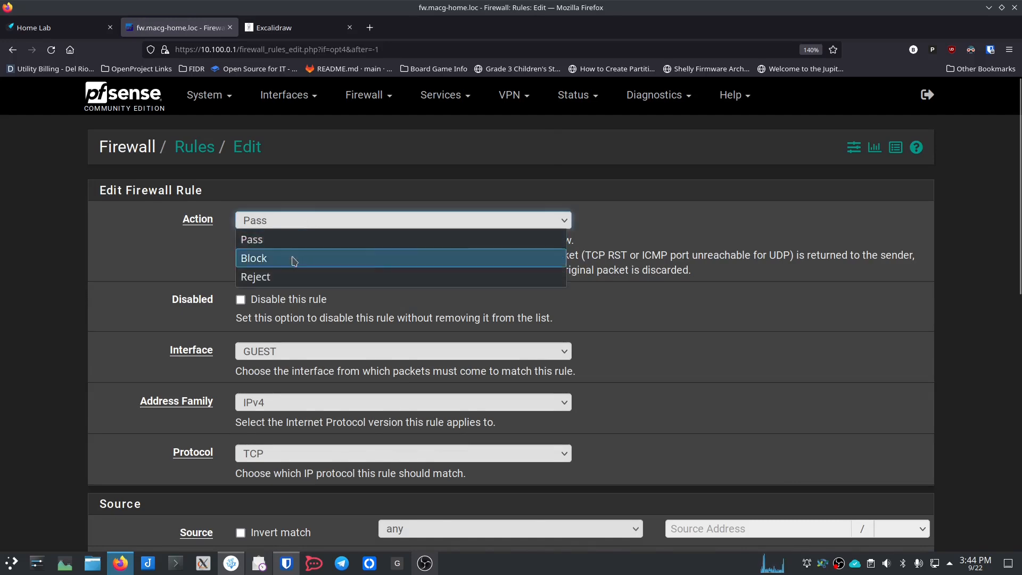
left_click(298, 256)
scroll(223, 325, "down", 3)
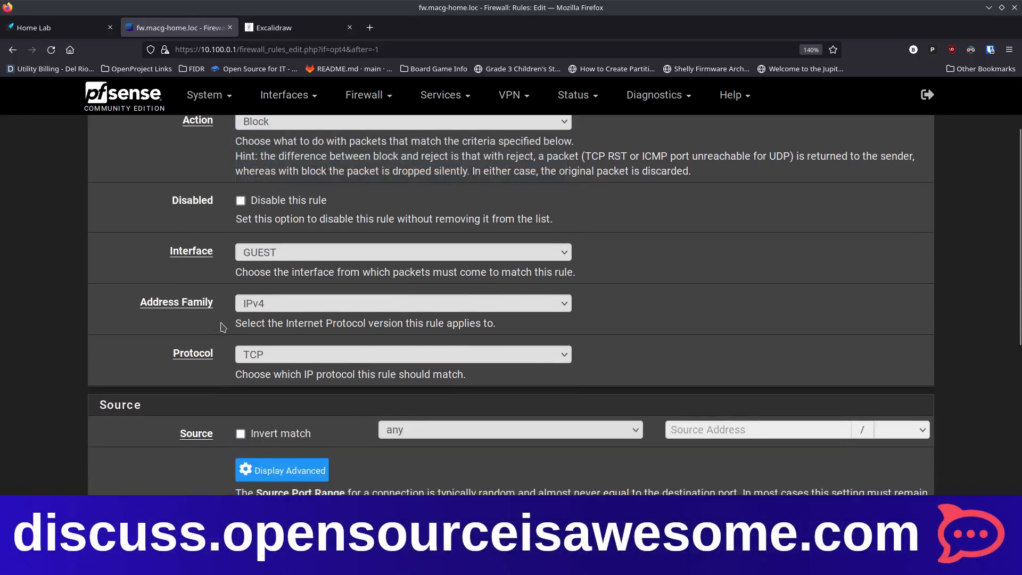
left_click(249, 354)
left_click(290, 87)
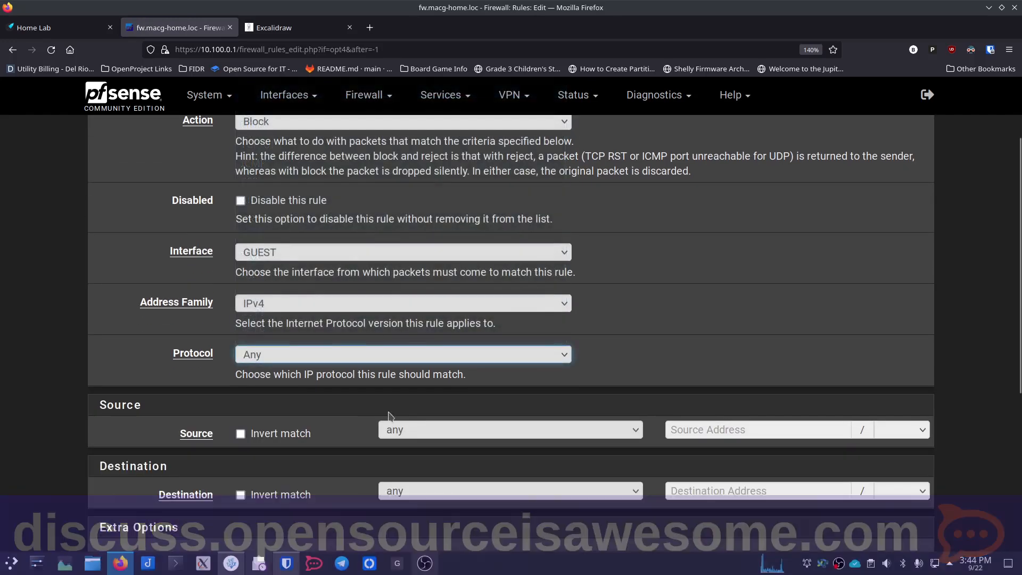
scroll(389, 415, "down", 3)
left_click(423, 399)
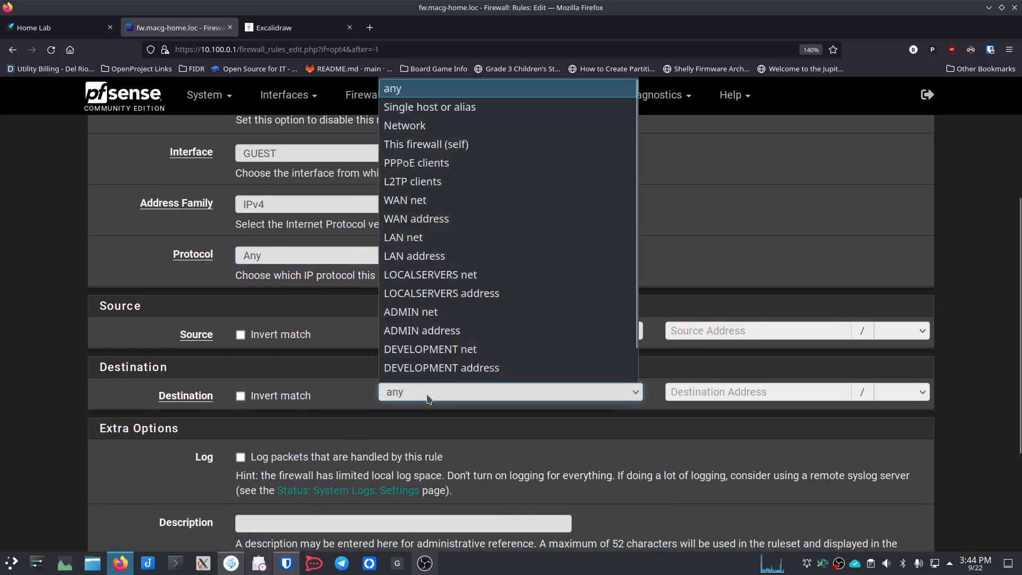
left_click(430, 275)
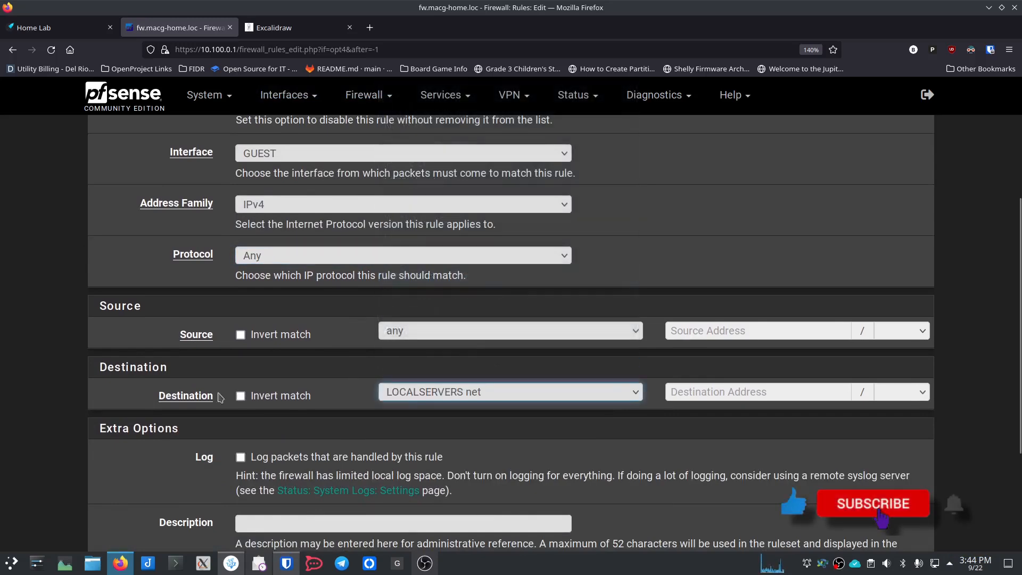
Step: Describe the rule as 'Block Guests from LocalServers' and save it
scroll(216, 449, "down", 5)
left_click(299, 367)
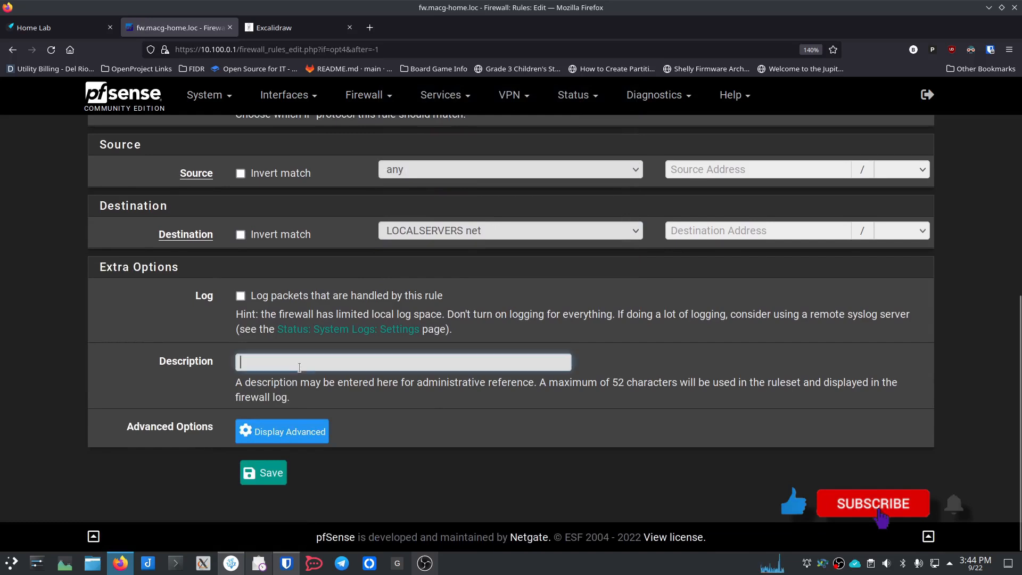
type("Block Guests from LAN")
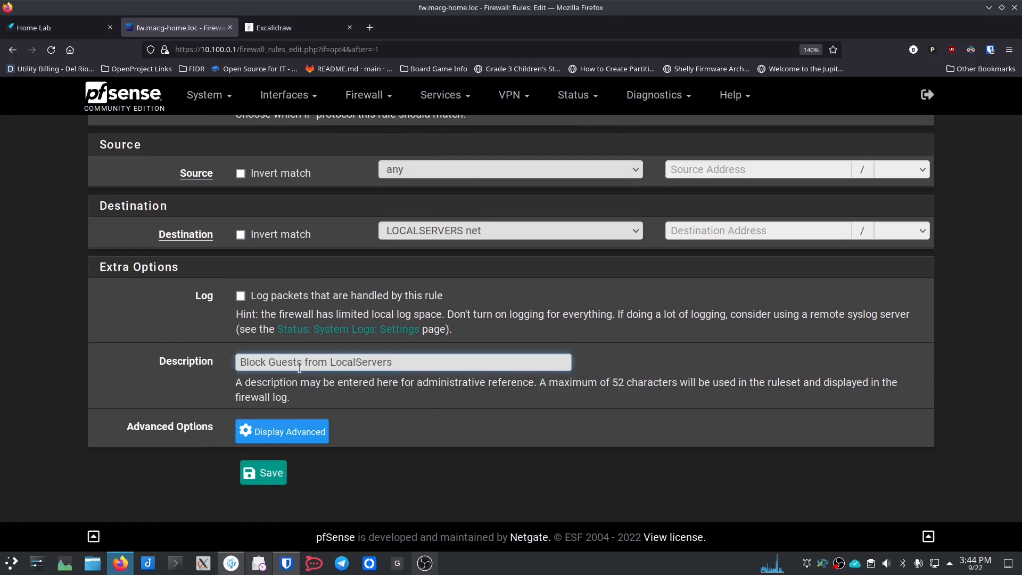
left_click(266, 473)
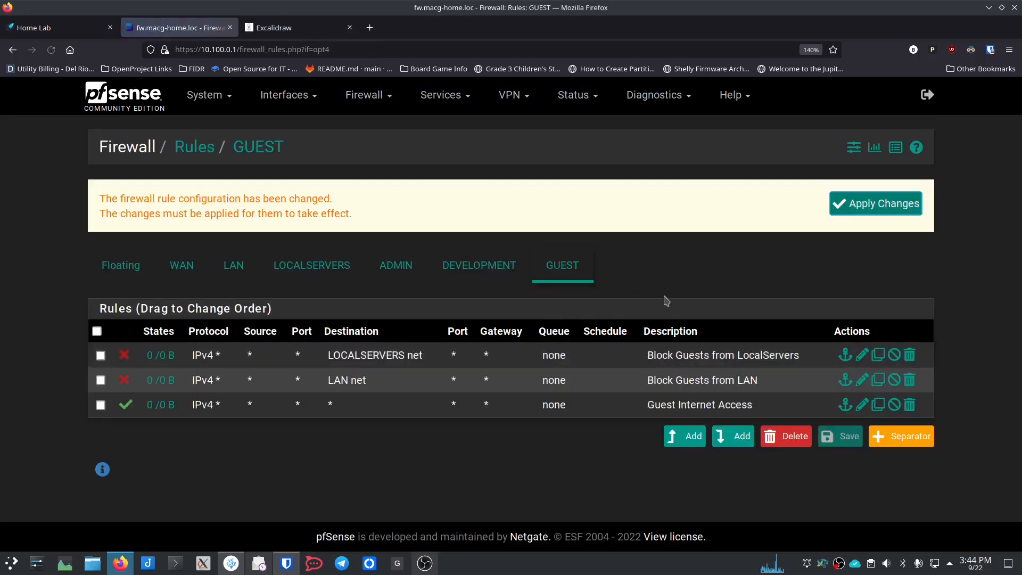
Step: Add and save a top GUEST rule 'Block Guests from Admin' blocking any protocol to ADMIN net
left_click(684, 436)
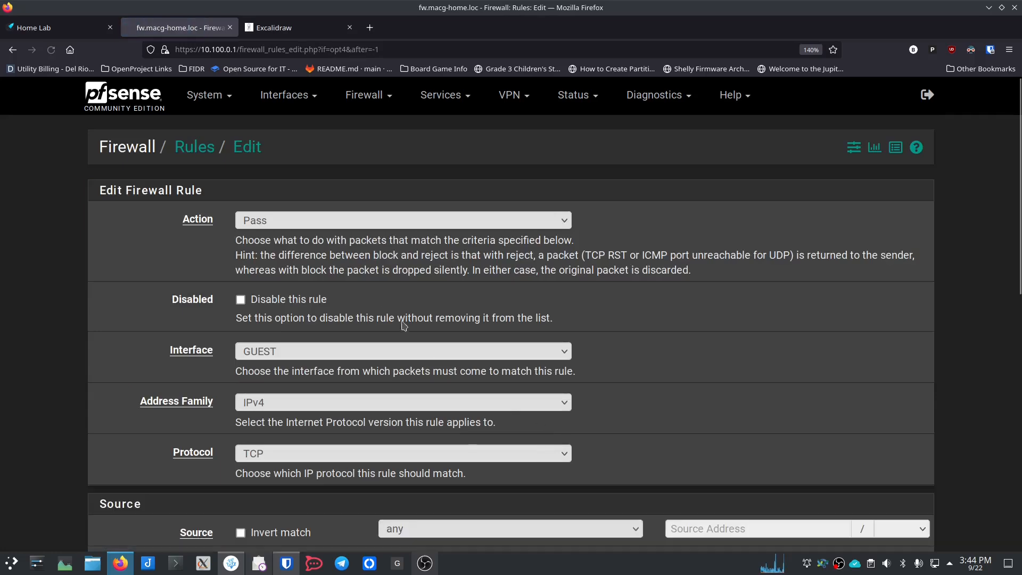
left_click(383, 221)
left_click(341, 258)
scroll(212, 278, "down", 3)
left_click(297, 256)
left_click(295, 275)
left_click(417, 390)
left_click(420, 312)
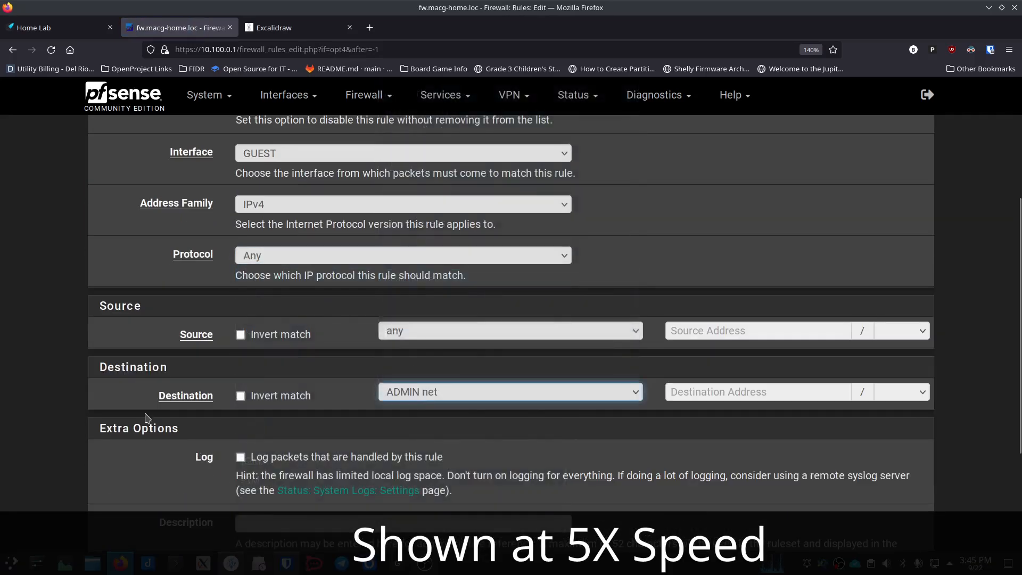
scroll(147, 418, "down", 3)
left_click(367, 367)
type("Block Guests from Admin")
left_click(263, 472)
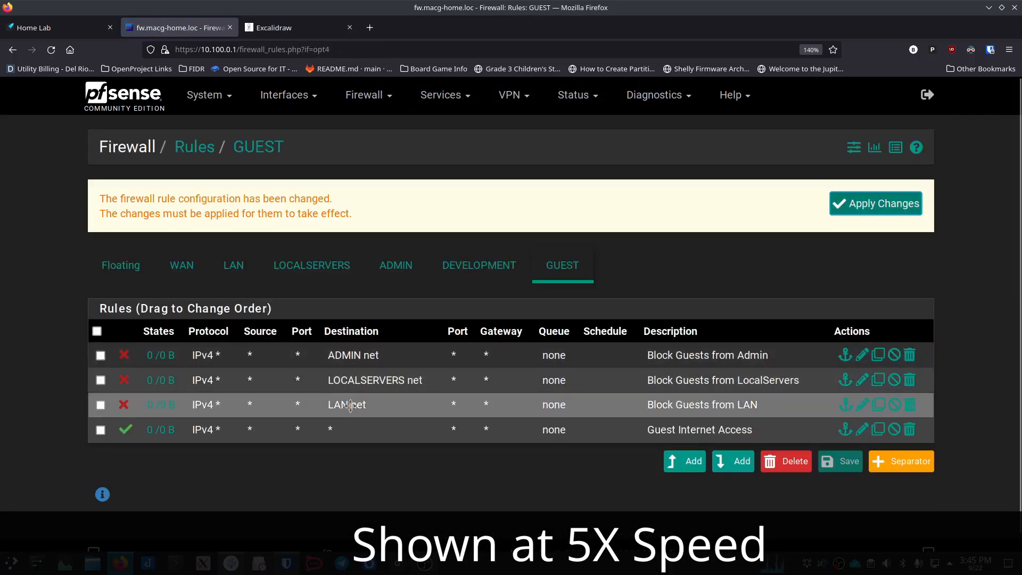
Step: Add and save a top GUEST rule 'Block Guests from Dev' blocking any protocol to DEVELOPMENT net
left_click(685, 461)
left_click(384, 220)
left_click(340, 250)
scroll(340, 266, "down", 3)
left_click(403, 354)
left_click(346, 86)
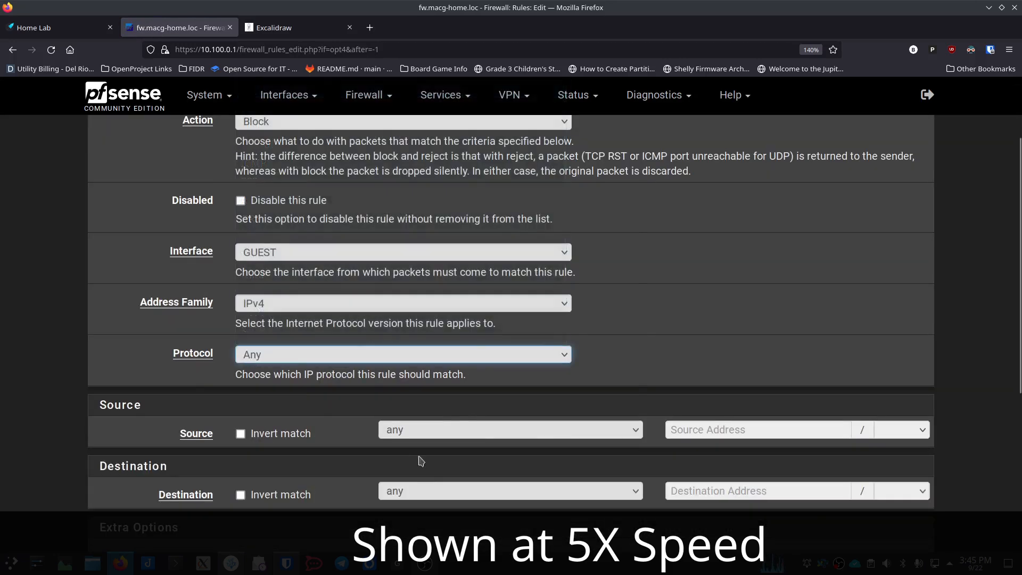
left_click(420, 490)
left_click(426, 415)
scroll(421, 373, "down", 5)
left_click(368, 362)
type("Block Guests from Dev")
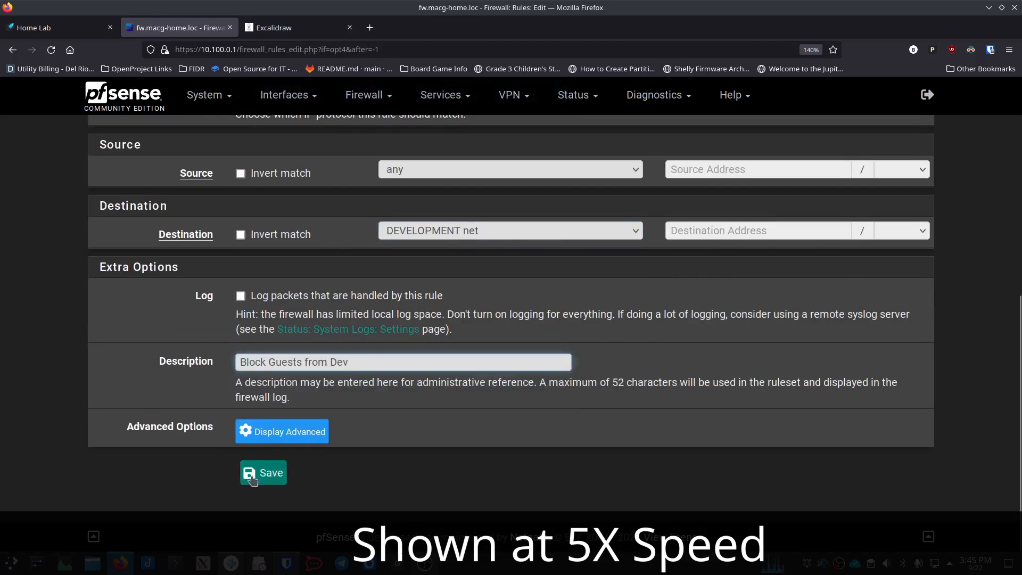
left_click(253, 479)
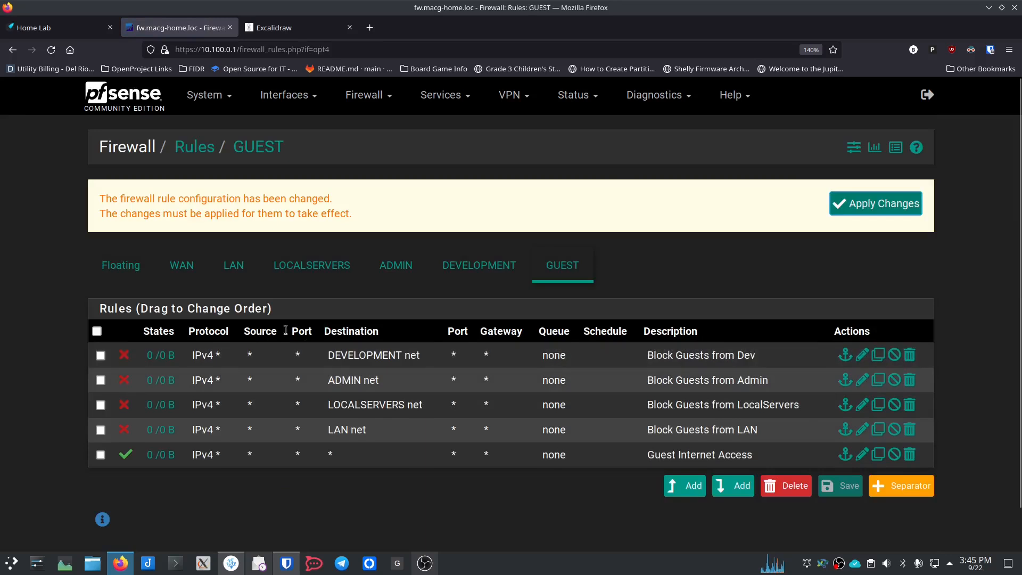
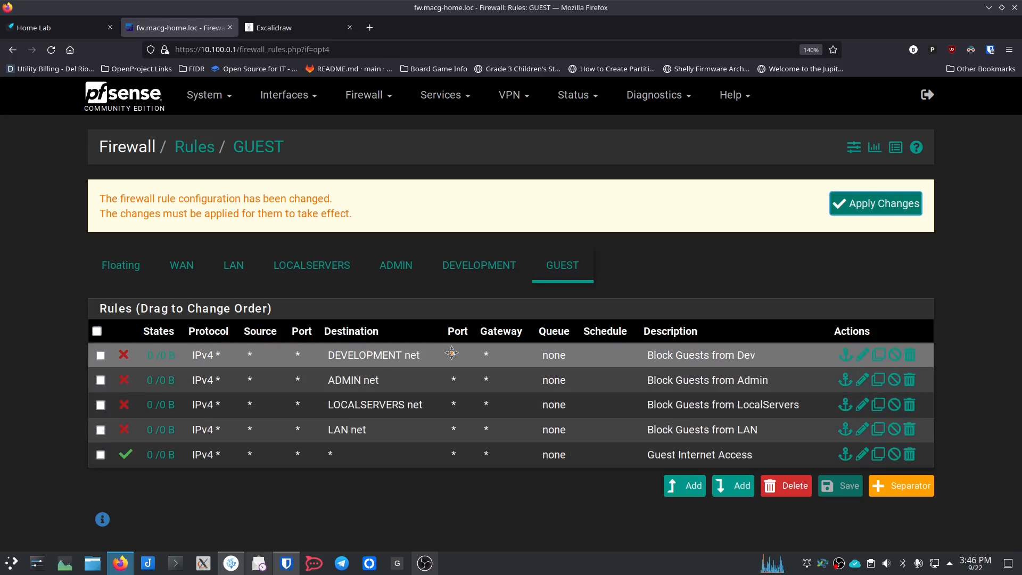
Step: Show the LOCALSERVERS firewall rules, with the LAN net block rule and internet pass rule
left_click(334, 267)
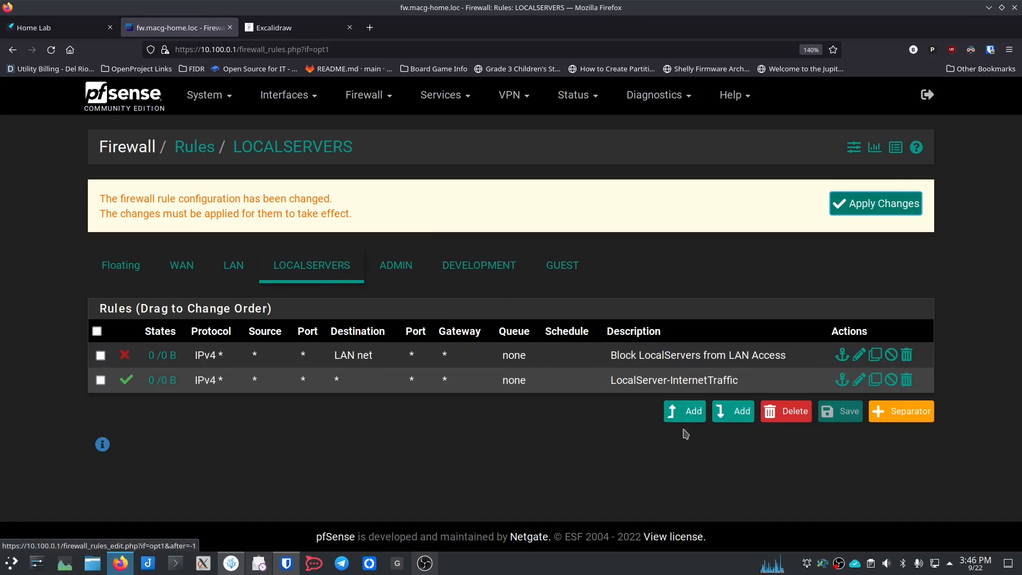
Step: Add a top LOCALSERVERS rule blocking any protocol to ADMIN net
left_click(687, 411)
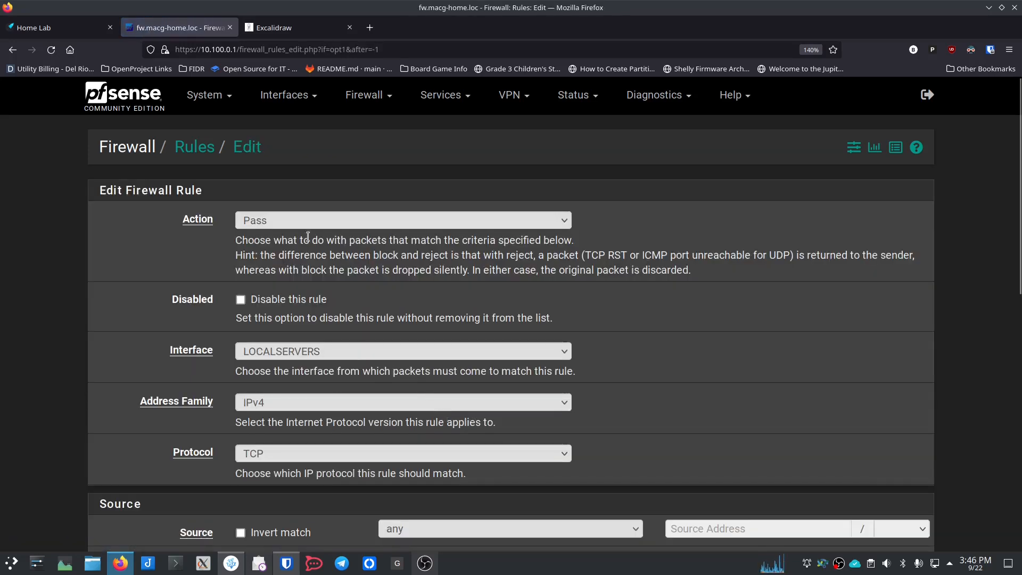
left_click(308, 220)
left_click(255, 258)
scroll(222, 285, "down", 3)
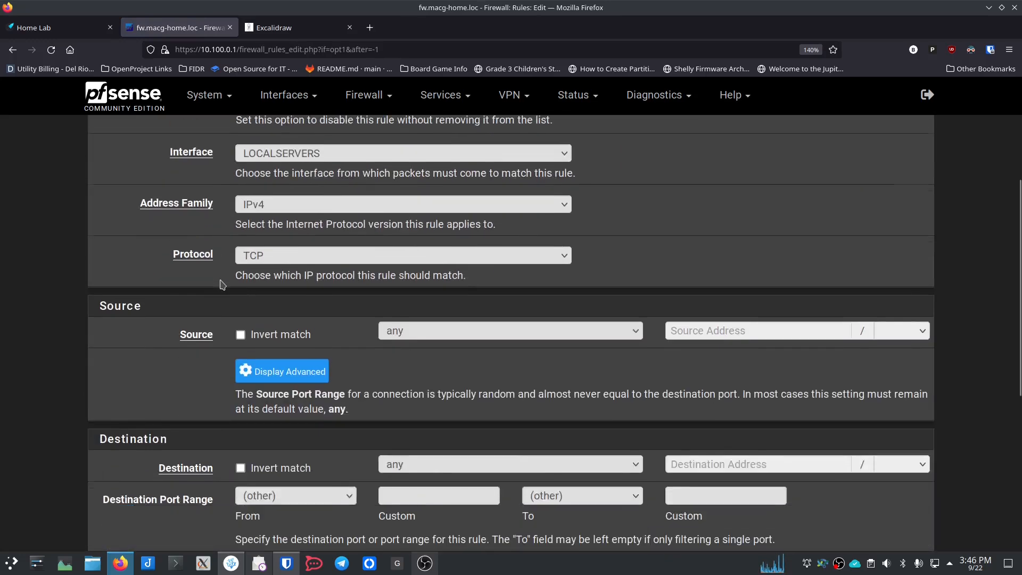
left_click(275, 256)
left_click(293, 274)
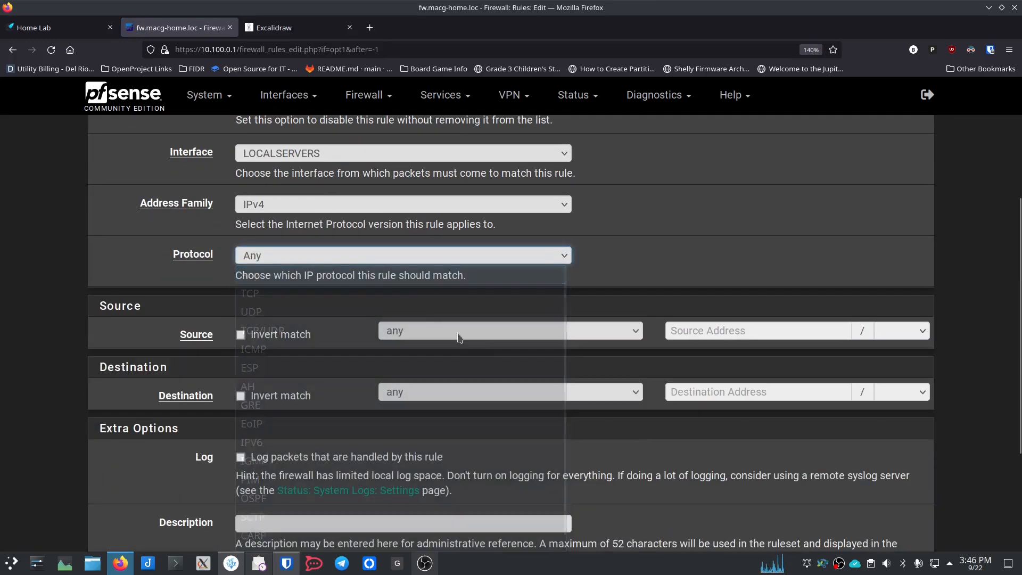
left_click(469, 394)
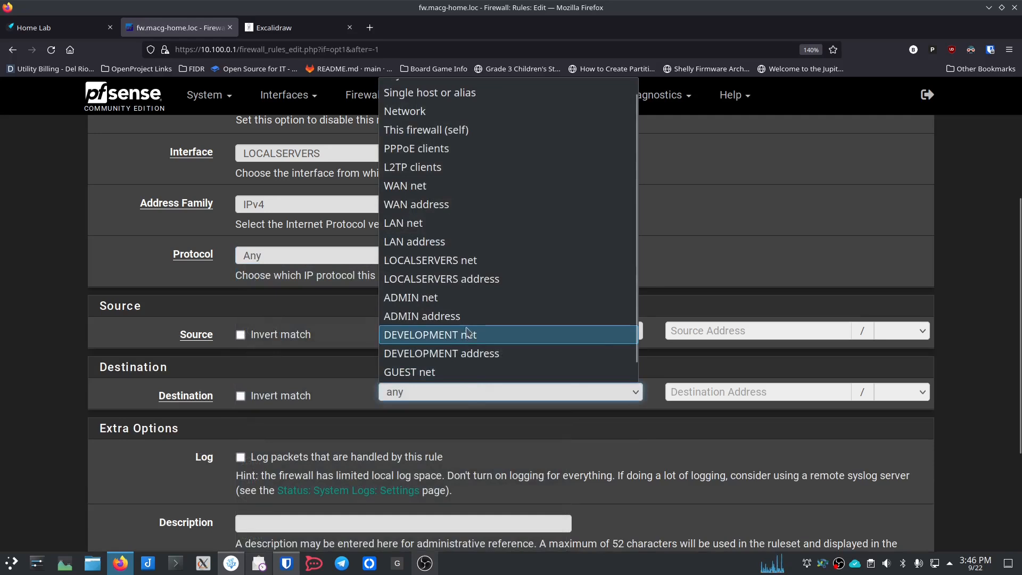
left_click(460, 301)
Step: Describe the rule 'Block from Admin', save it and apply the firewall changes
scroll(371, 398, "down", 3)
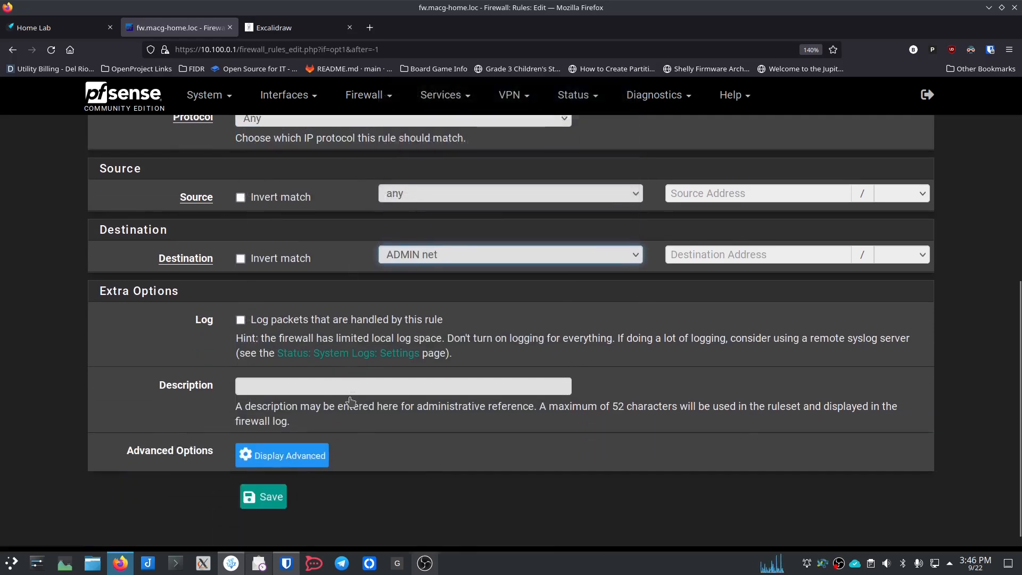
left_click(317, 366)
type("B")
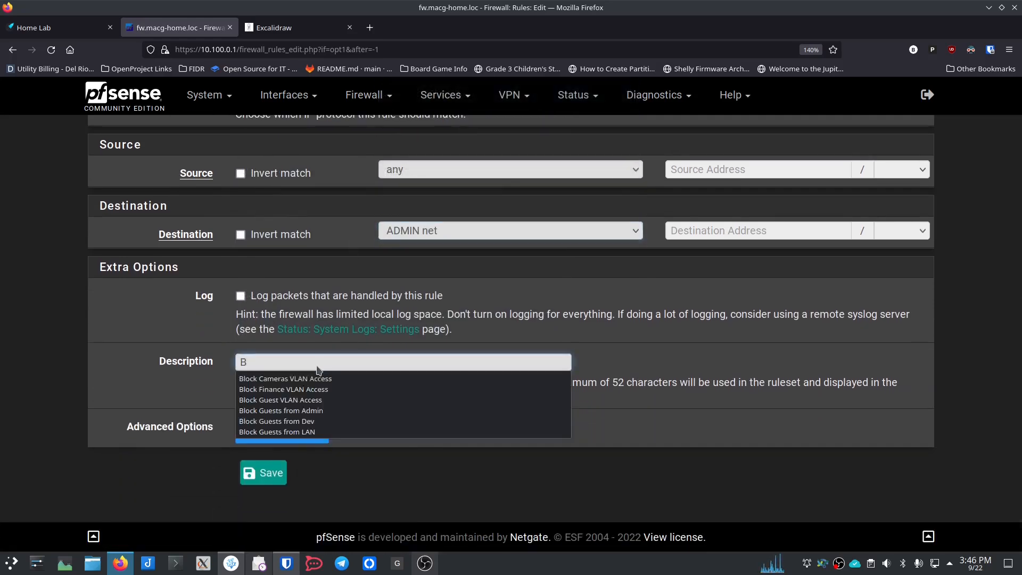
type("lock from Admin")
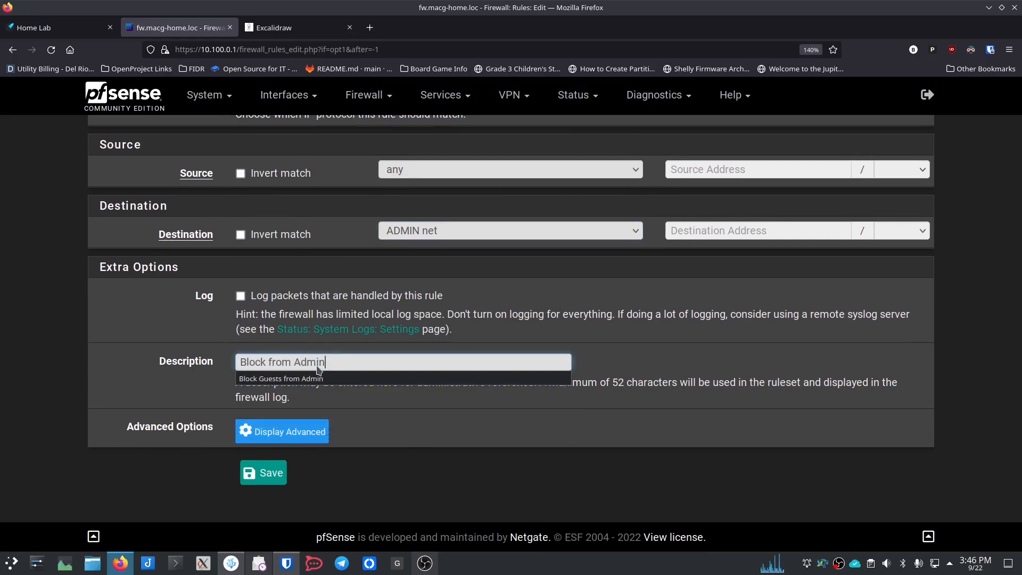
left_click(262, 474)
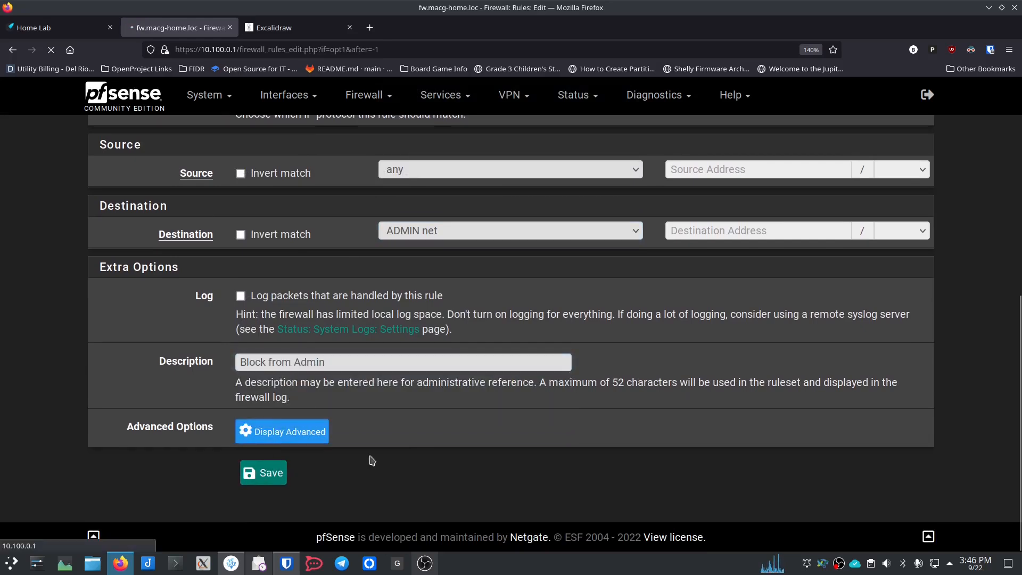
left_click(876, 203)
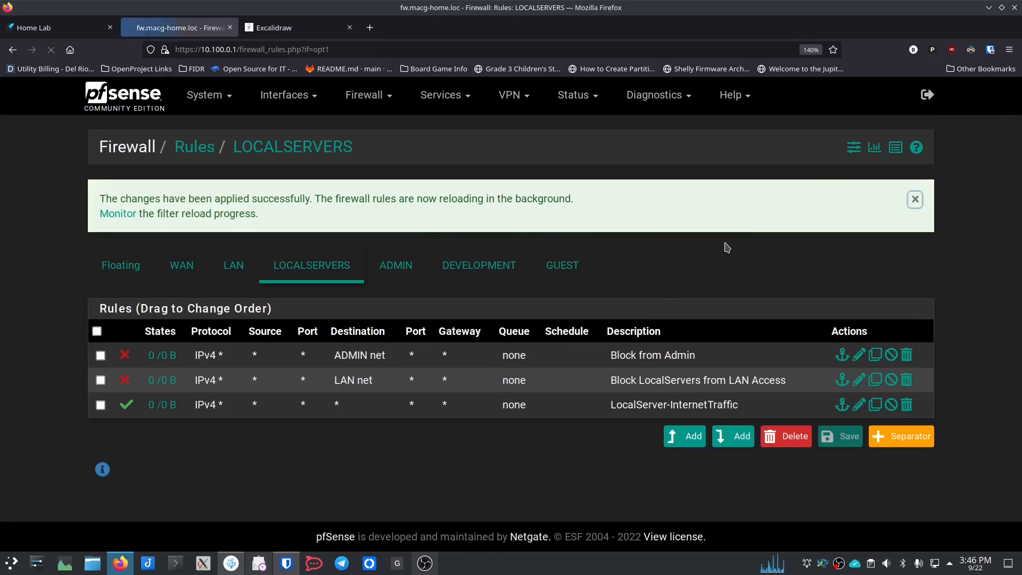
left_click(561, 265)
left_click(312, 209)
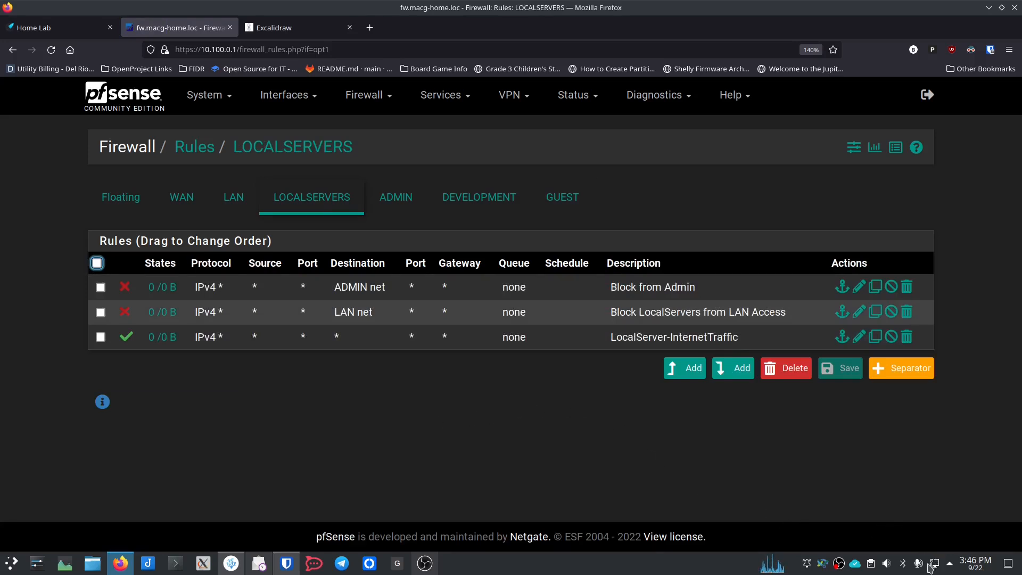
Step: Create a new VLAN connection in the KDE network connection settings
mouse_move(936, 564)
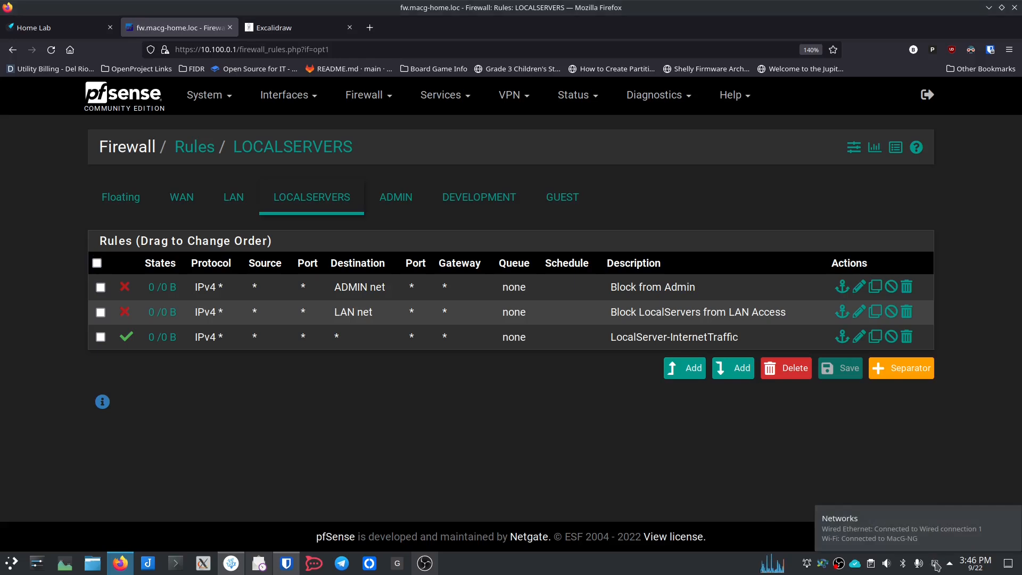
left_click(935, 565)
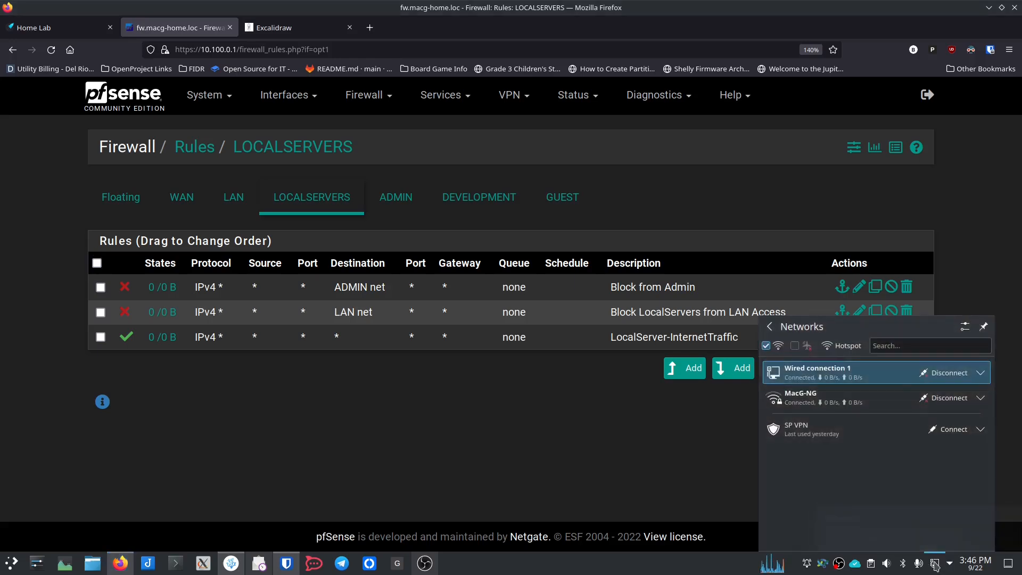
left_click(964, 327)
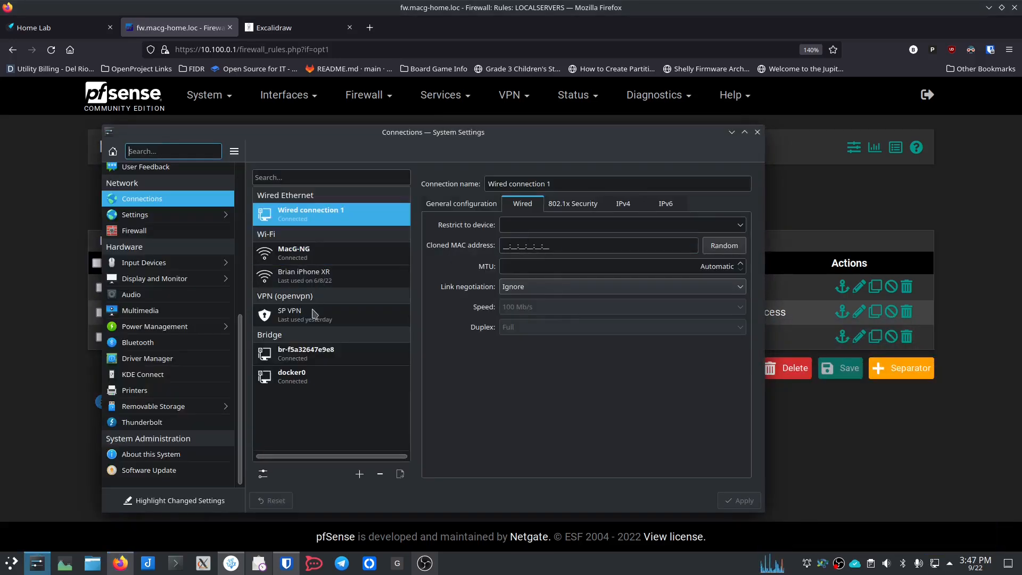
left_click(360, 474)
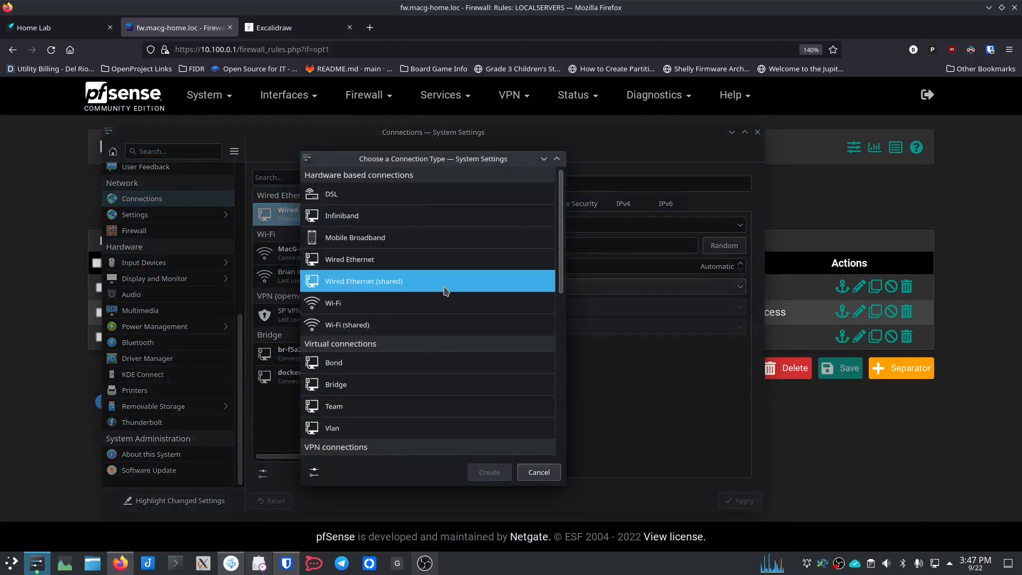
left_click(394, 428)
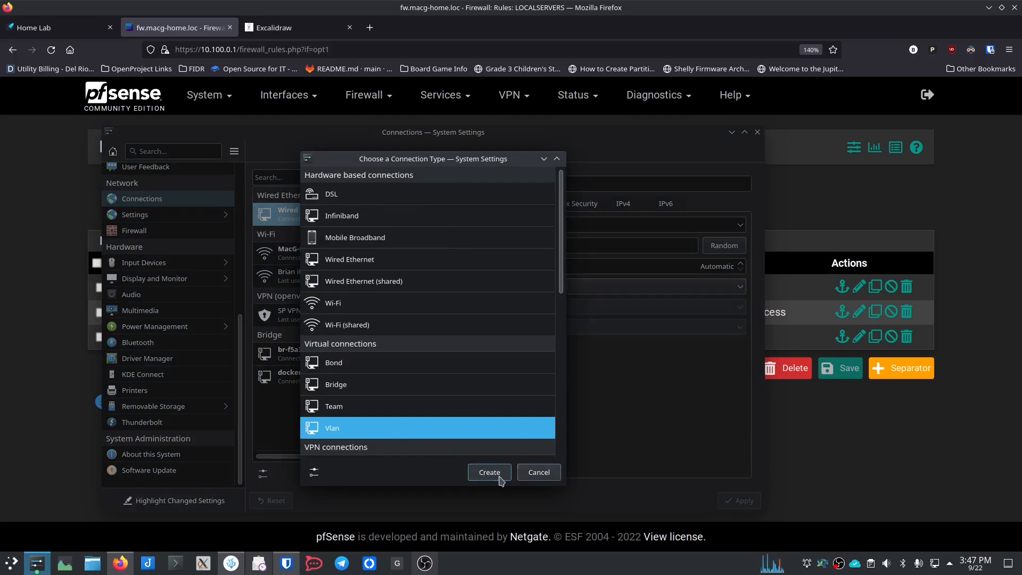
left_click(490, 475)
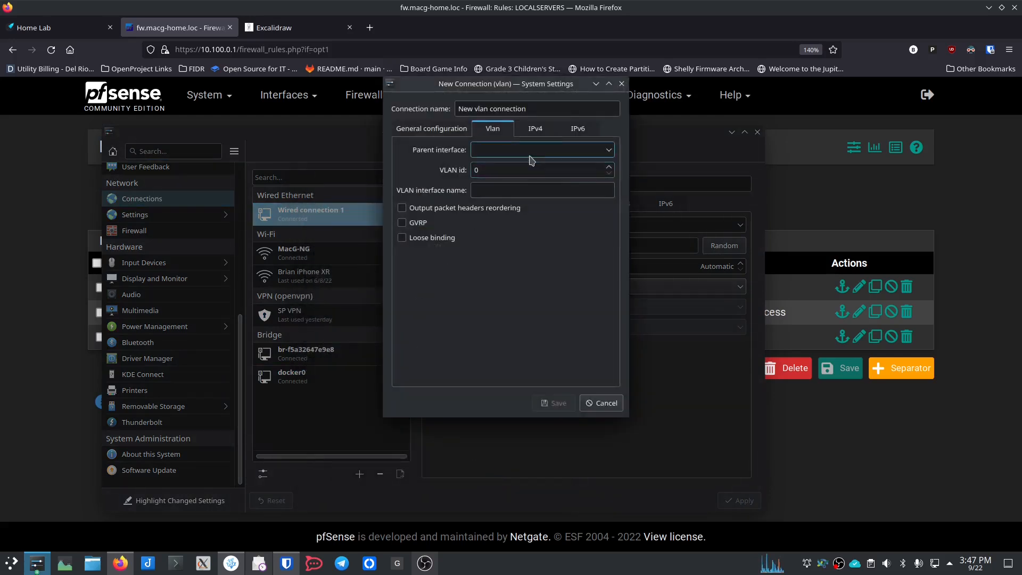
Step: Set the VLAN's parent to Wired connection 1, id 10, name LocalServers; save and close
left_click(605, 151)
left_click(570, 166)
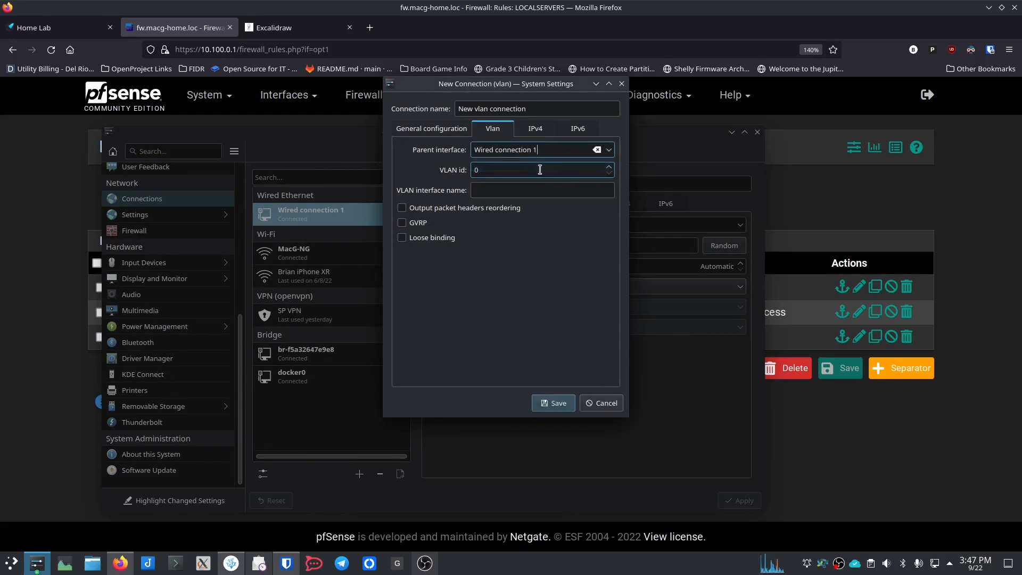
double_click(540, 169)
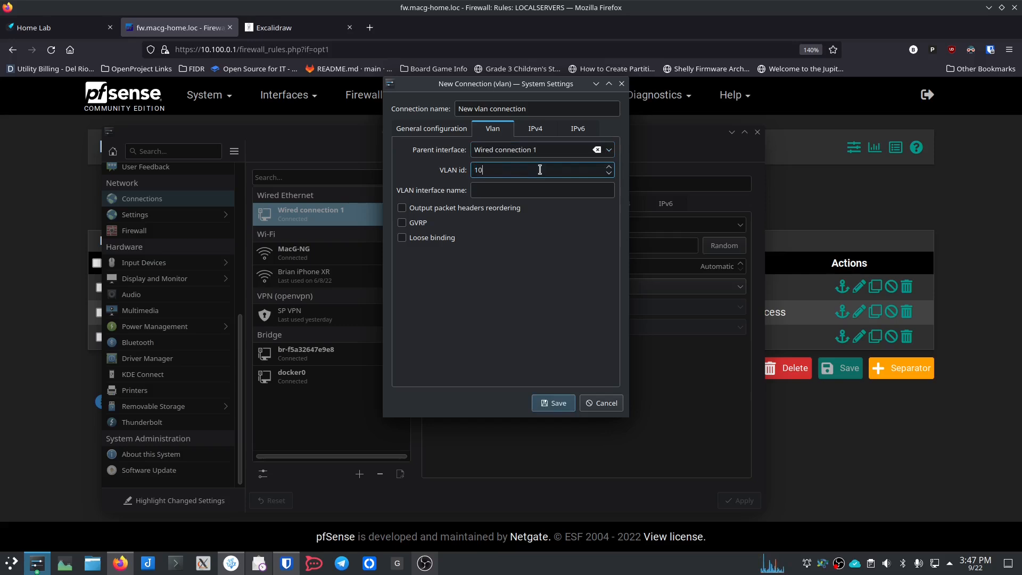
left_click(492, 190)
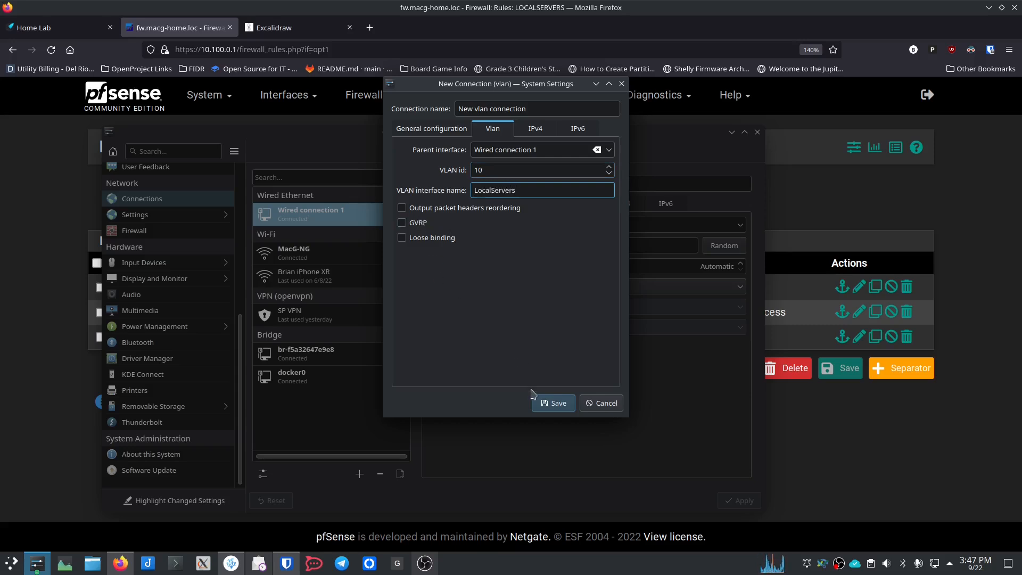
left_click(557, 407)
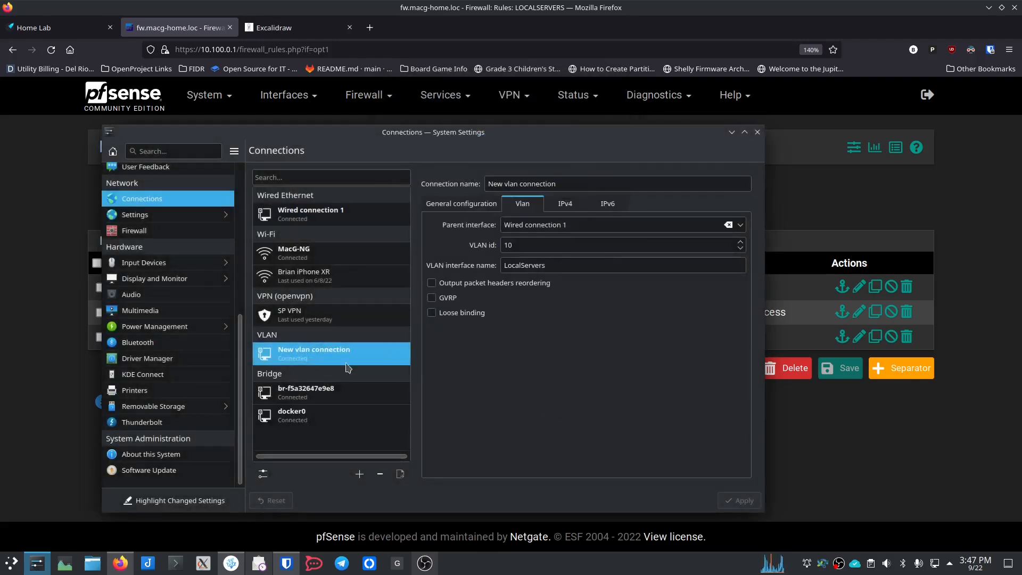
left_click(315, 315)
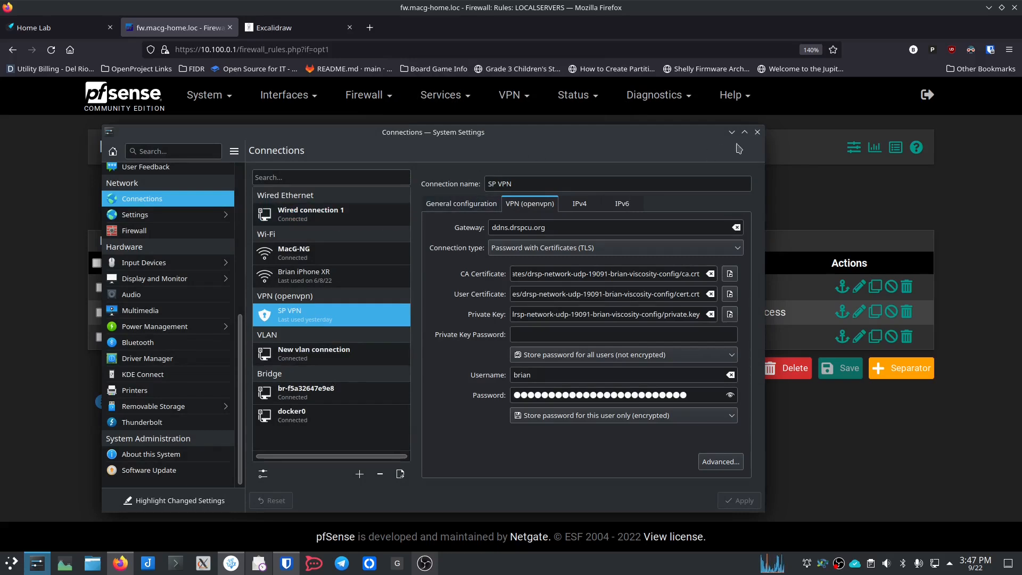
left_click(758, 133)
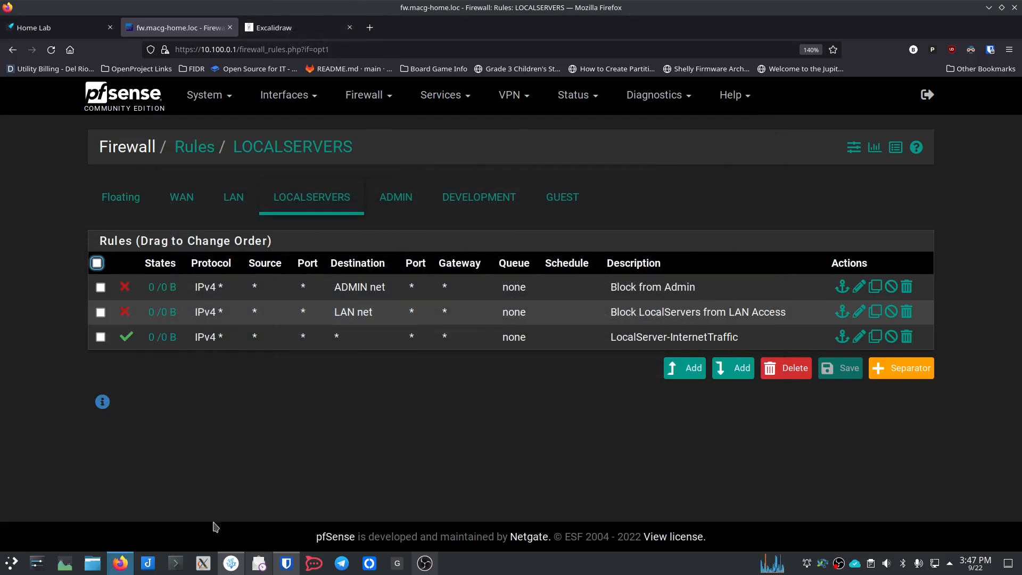
Step: Open Konsole maximized with an enlarged font
left_click(175, 564)
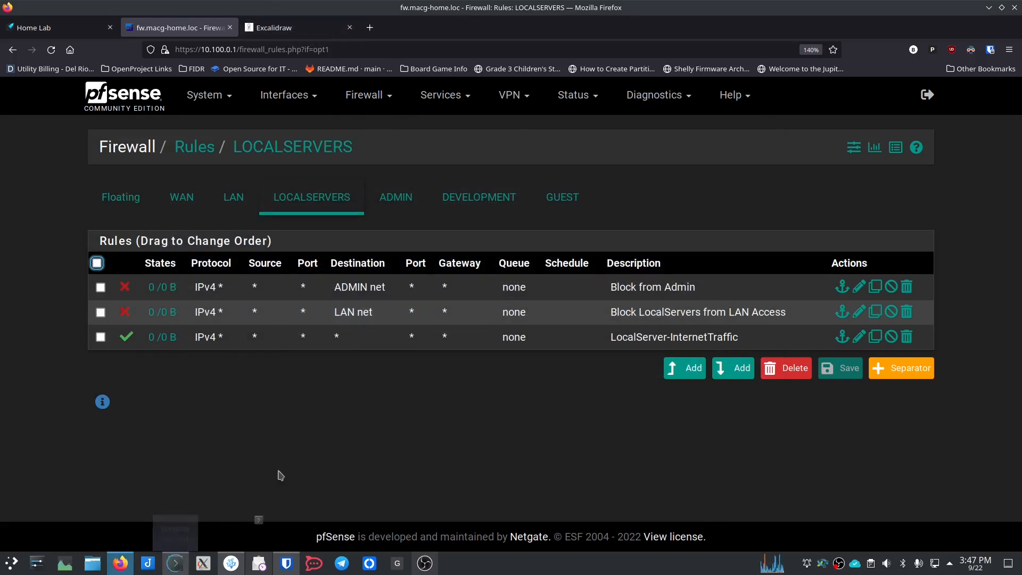
key("ctrl+plus")
key("ctrl+plus")
key("ctrl+plus")
key("ctrl+plus")
key("ctrl+plus")
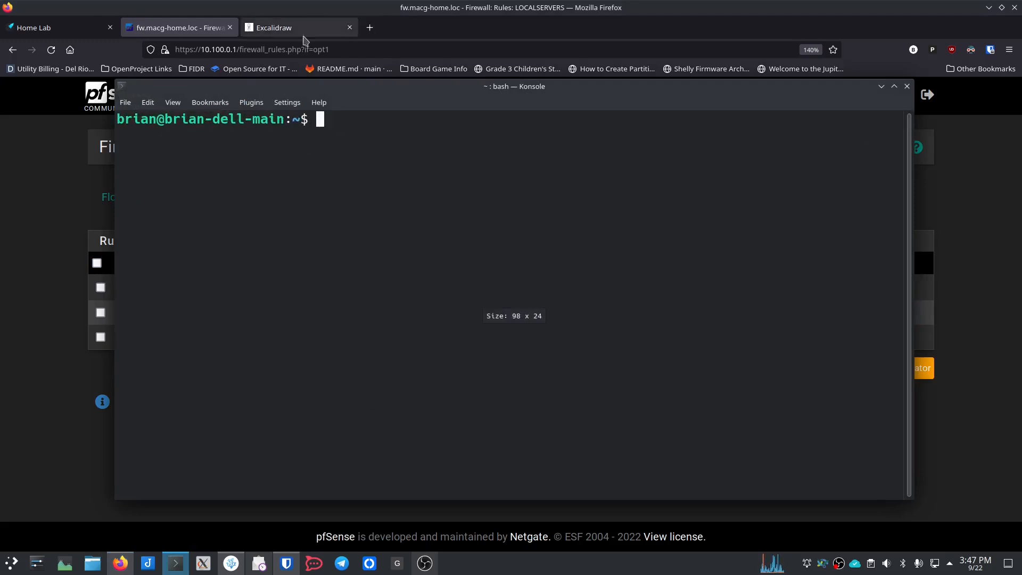
left_click_drag(394, 89, 430, 6)
key("ctrl+plus")
key("ctrl+plus")
key("ctrl+plus")
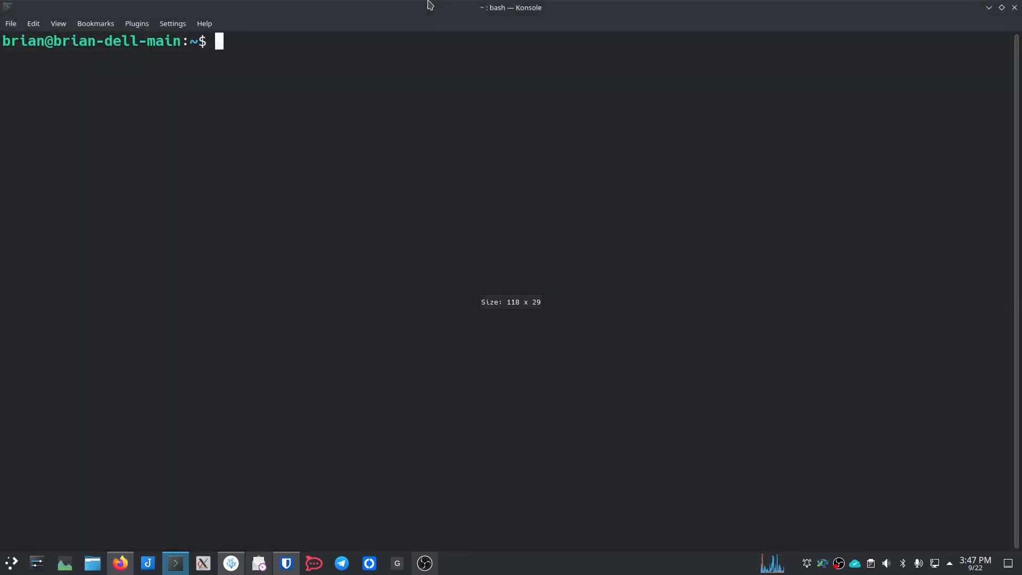
Step: Run ip -br -c a show and highlight eno1 10.100.0.50 and LocalServers 10.100.10.50
type("ip -")
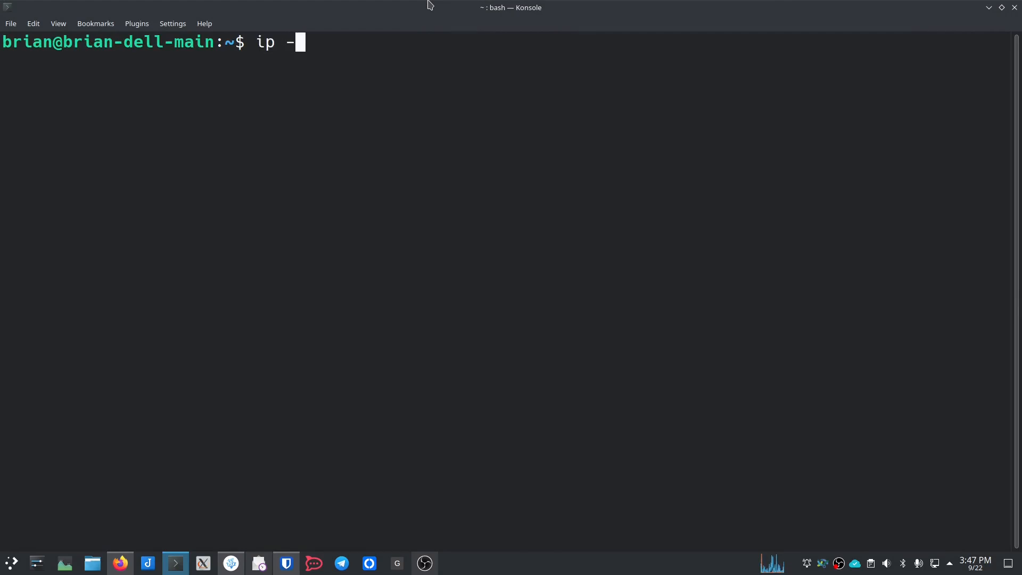
type("br -c a show")
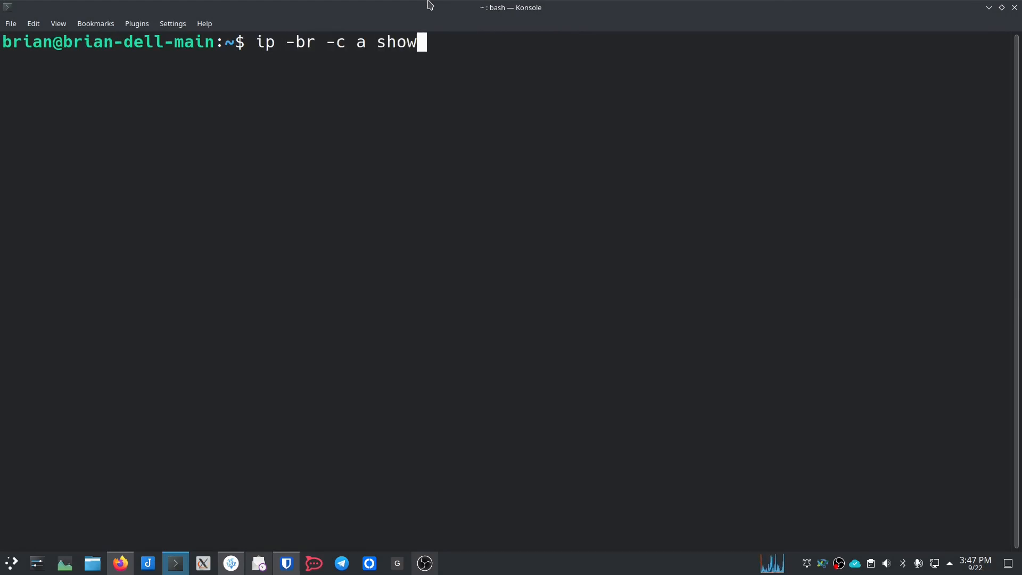
key("Return")
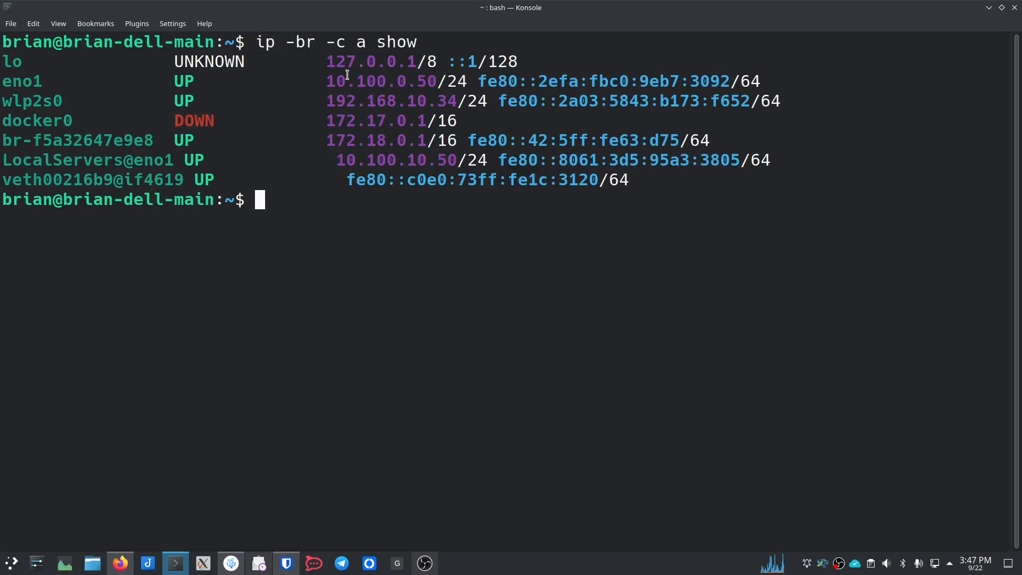
left_click_drag(334, 81, 438, 79)
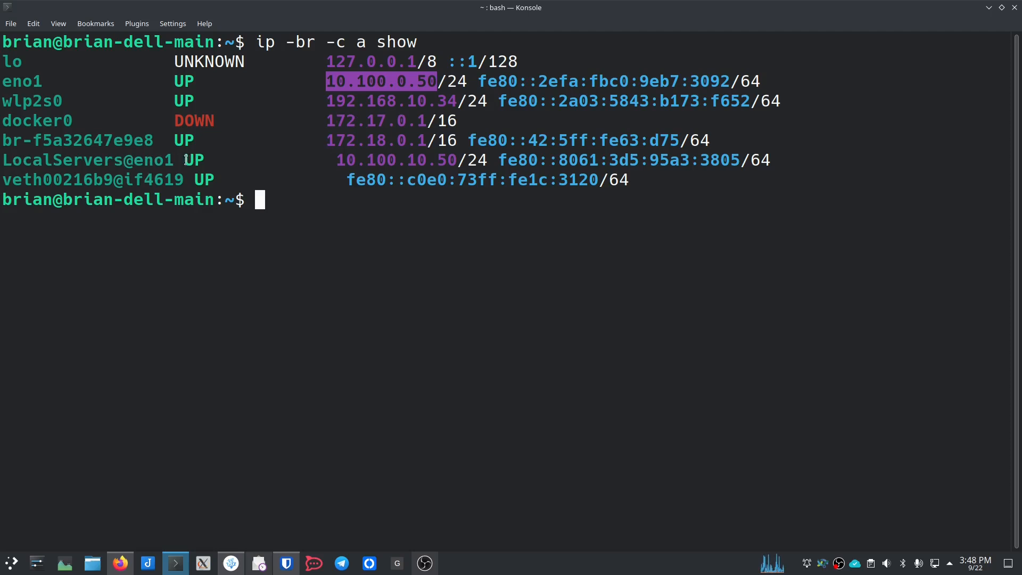
left_click_drag(336, 160, 458, 160)
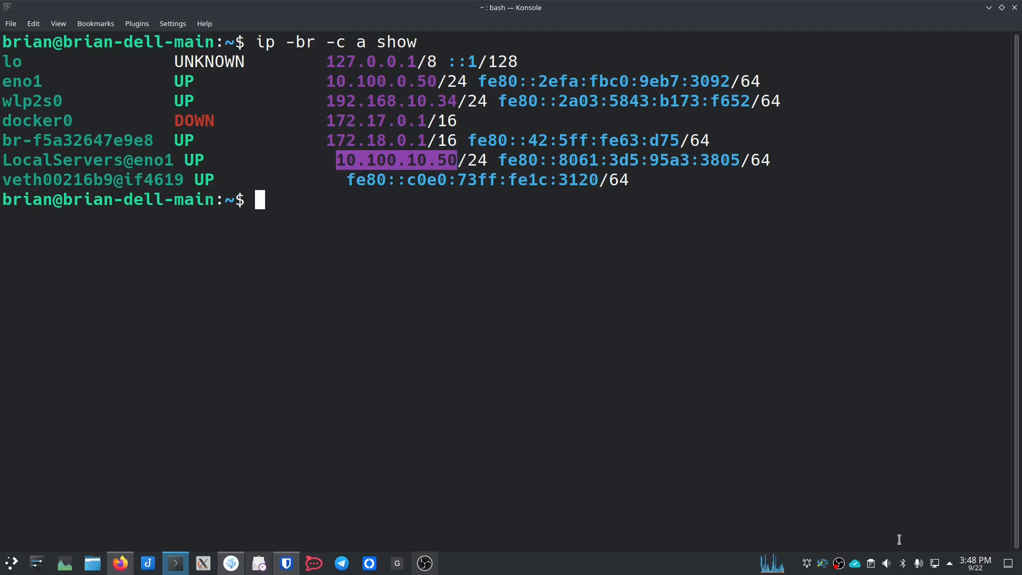
Step: Disconnect the MacG-NG Wi-Fi and Wired connection 1 network connections
left_click(935, 564)
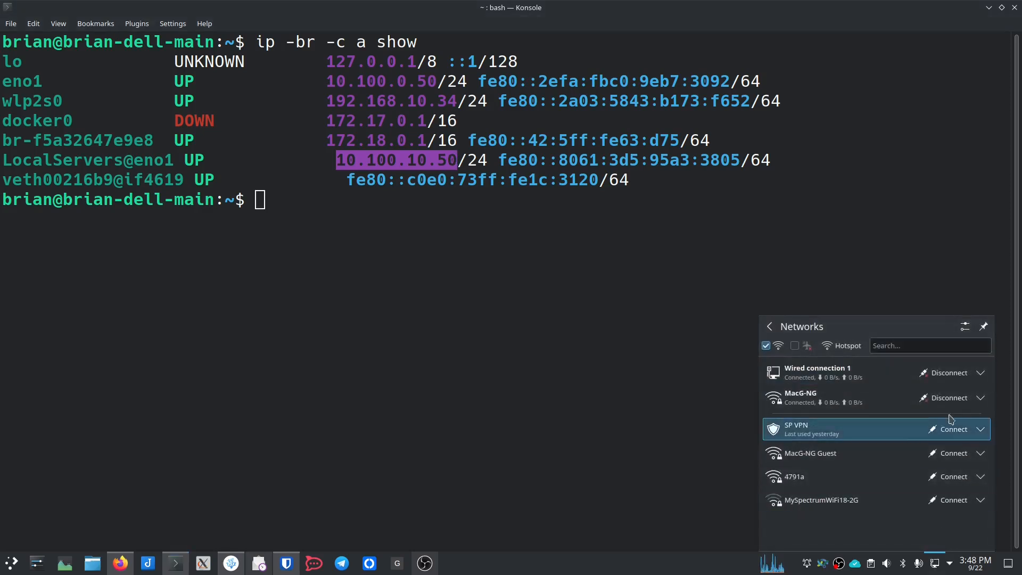
left_click(963, 399)
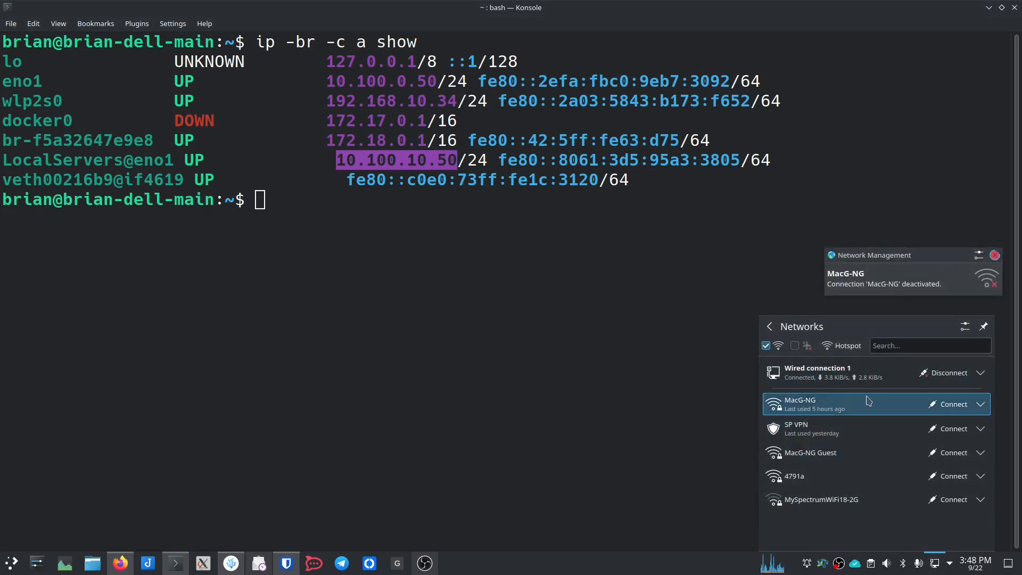
left_click(946, 374)
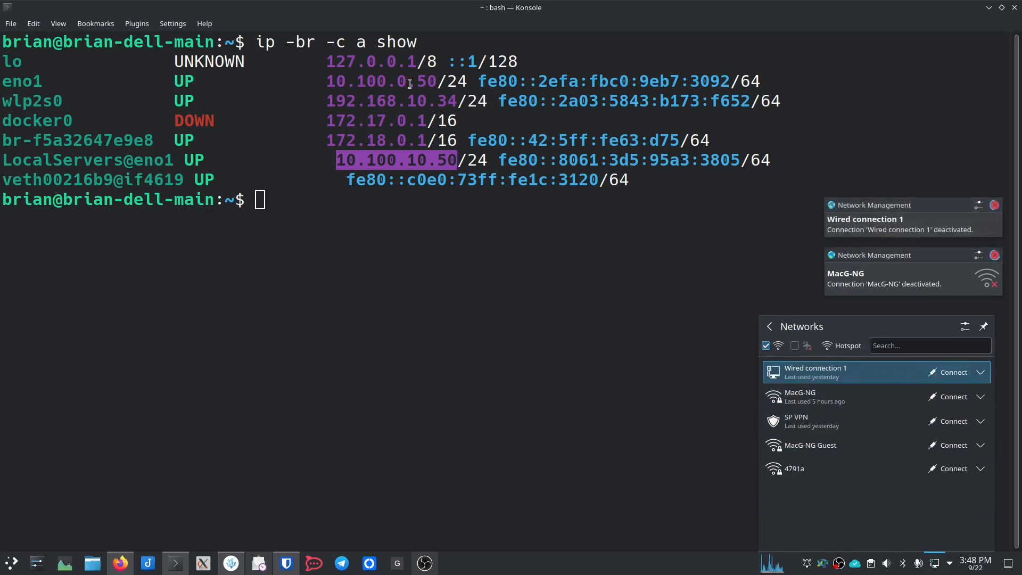
Step: Rerun ip -br -c a show, showing wlp2s0 down and LocalServers still at 10.100.10.50
left_click(612, 307)
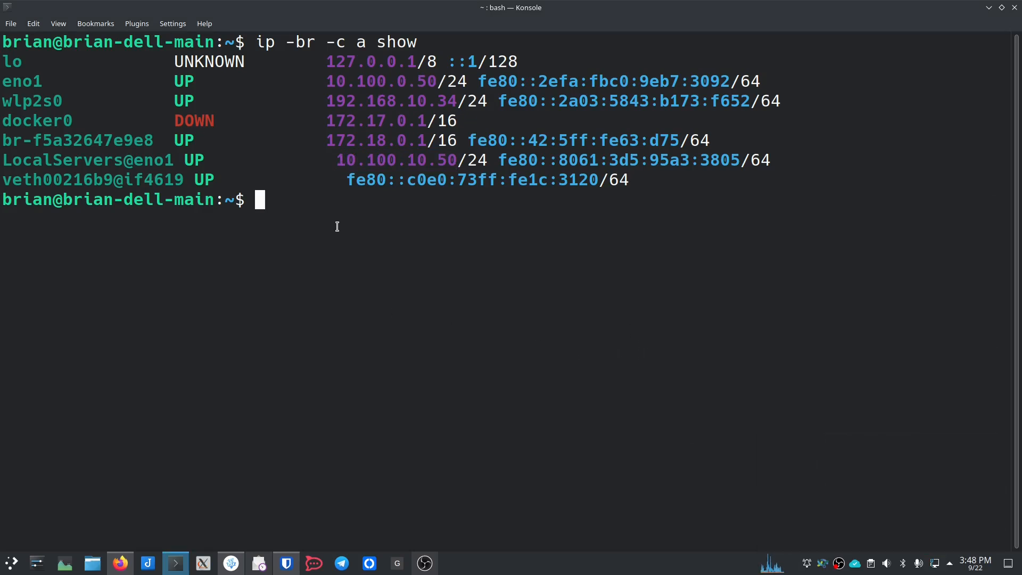
type("clea")
key("BackSpace")
key("BackSpace")
key("BackSpace")
key("BackSpace")
key("Up")
key("Return")
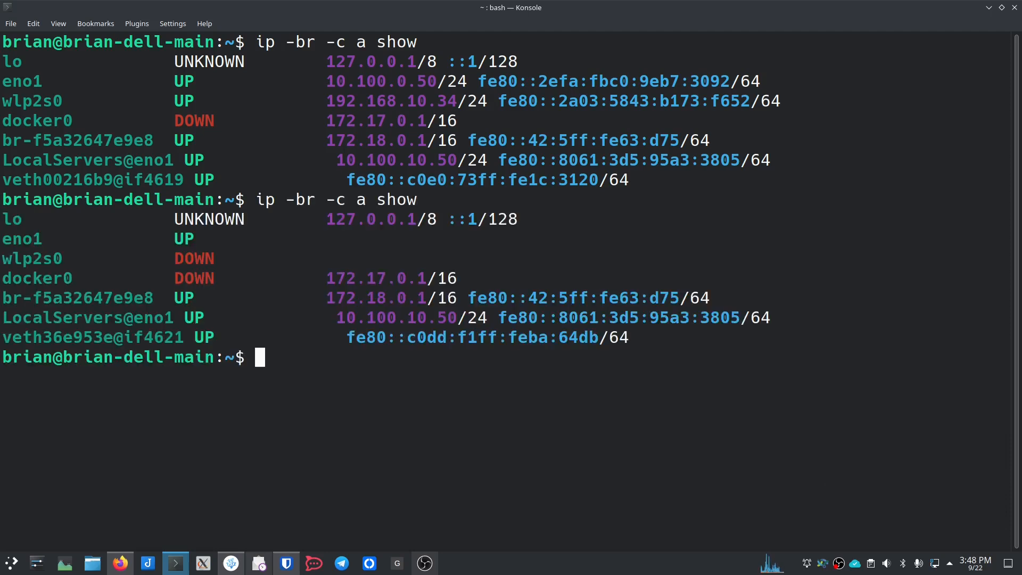
left_click_drag(331, 84, 446, 81)
left_click_drag(319, 101, 448, 101)
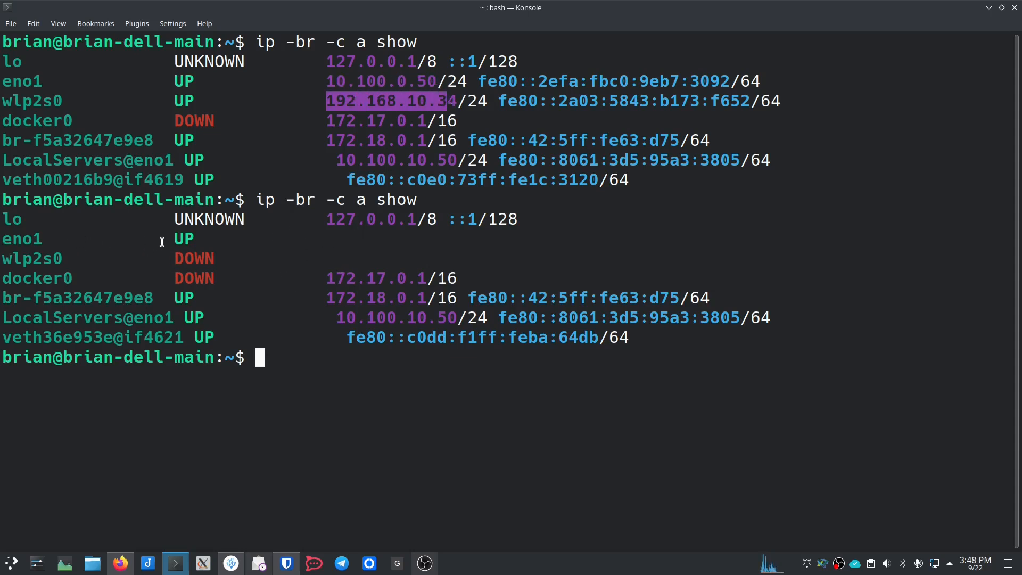
left_click_drag(344, 235, 385, 258)
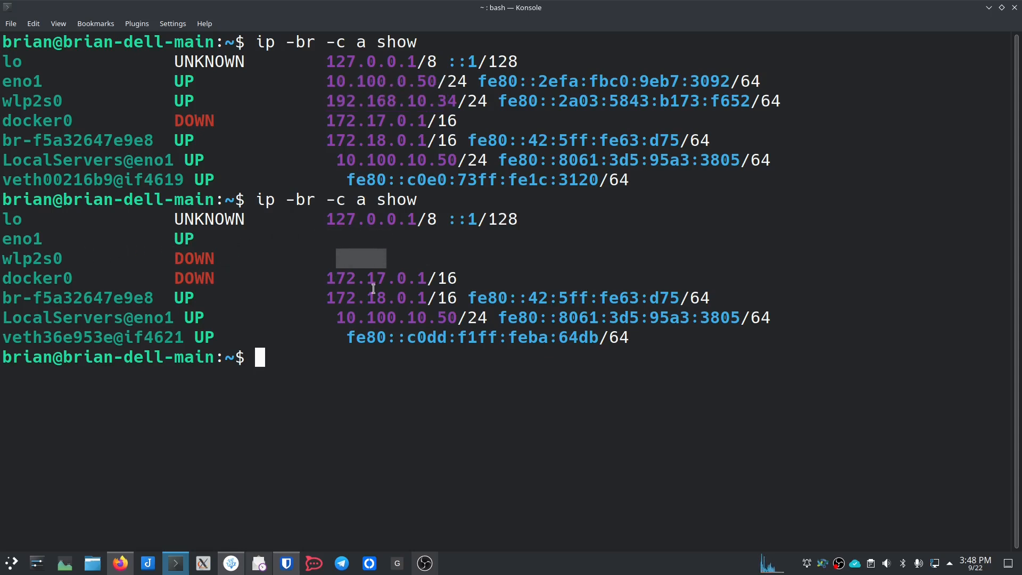
left_click_drag(335, 318, 455, 318)
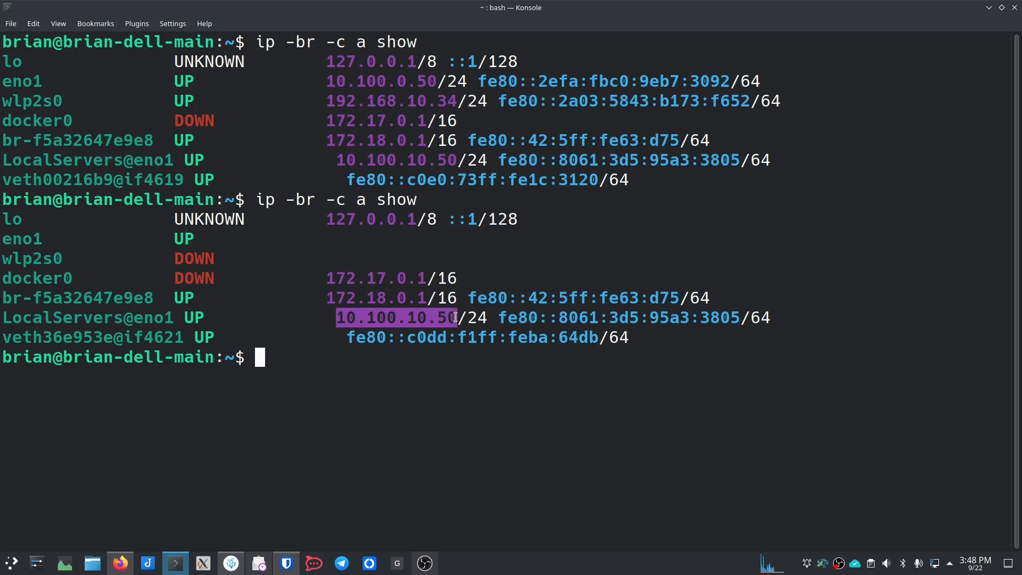
left_click(334, 347)
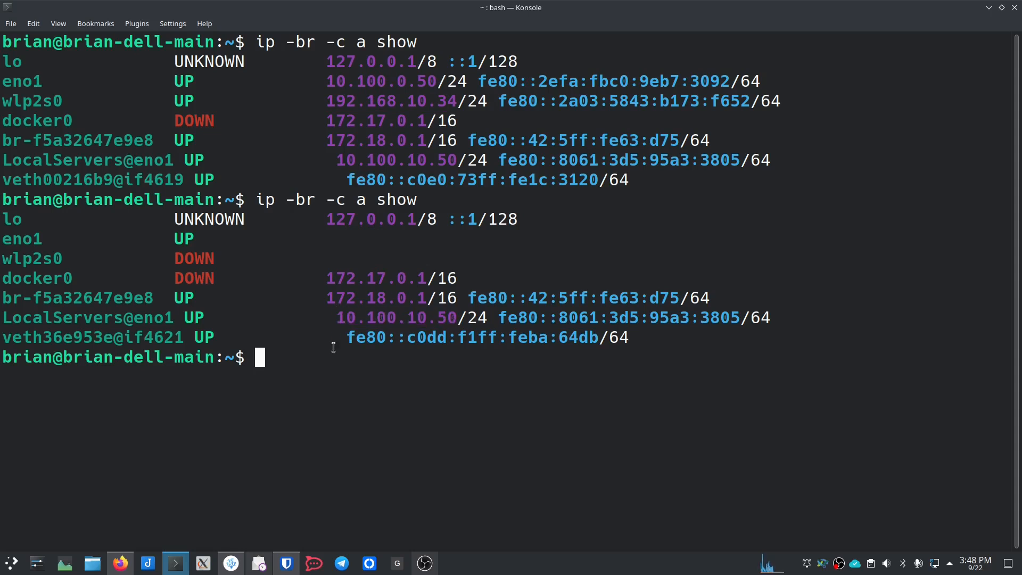
Step: Ping 10.100.0.1 and then google.com, clearing the terminal between them
type("ping ")
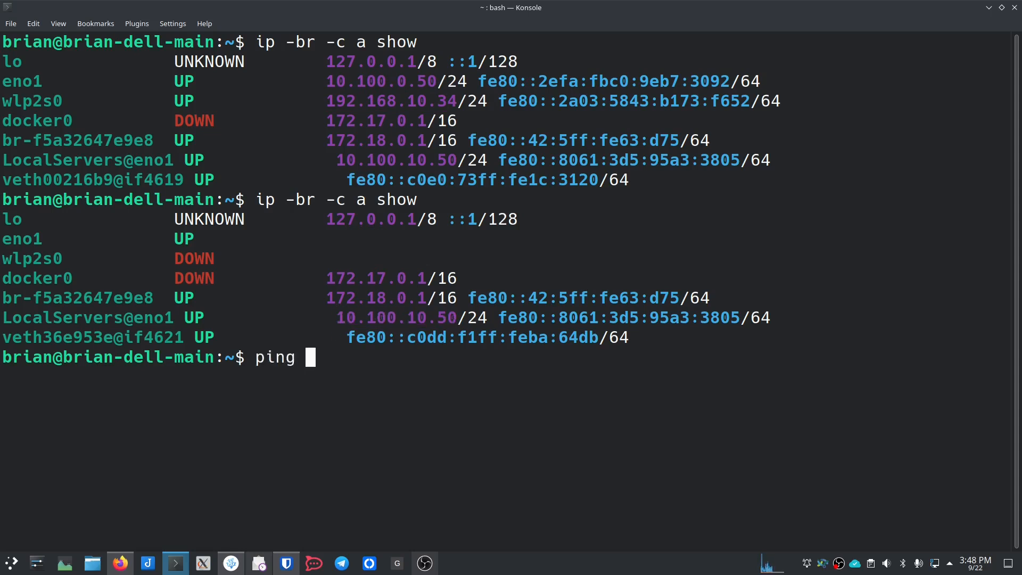
type("10.")
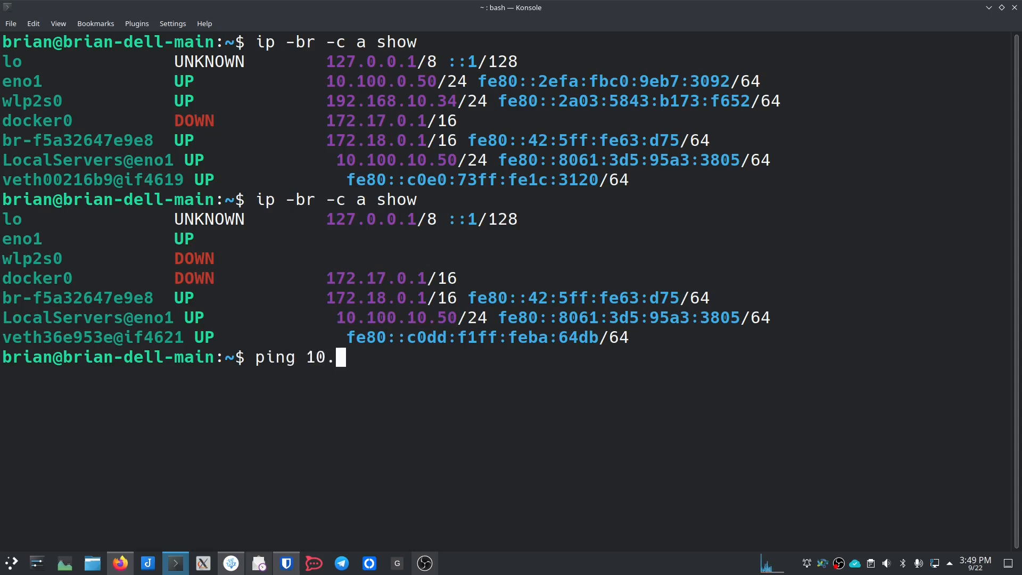
type("100.0.1")
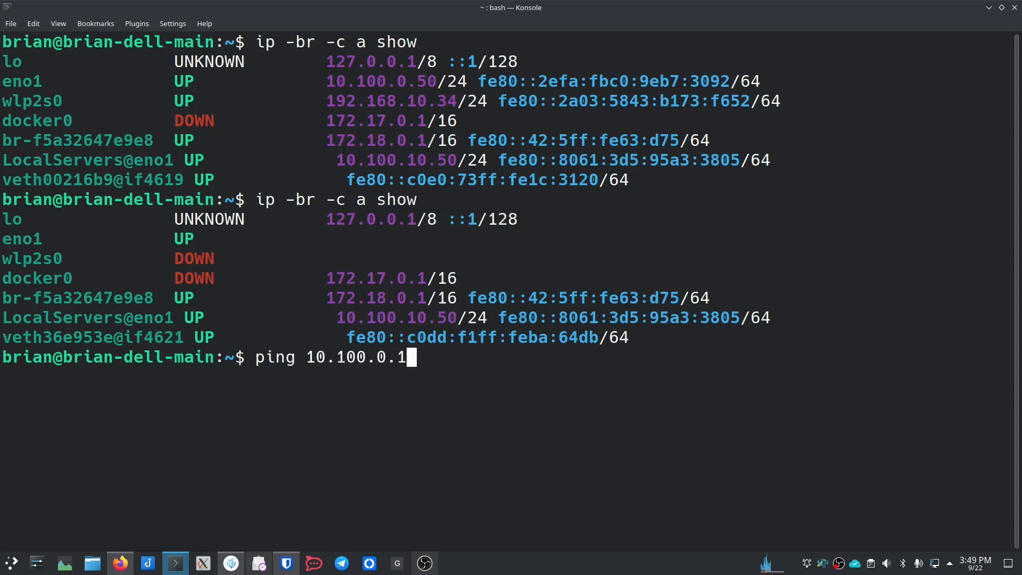
key("Return")
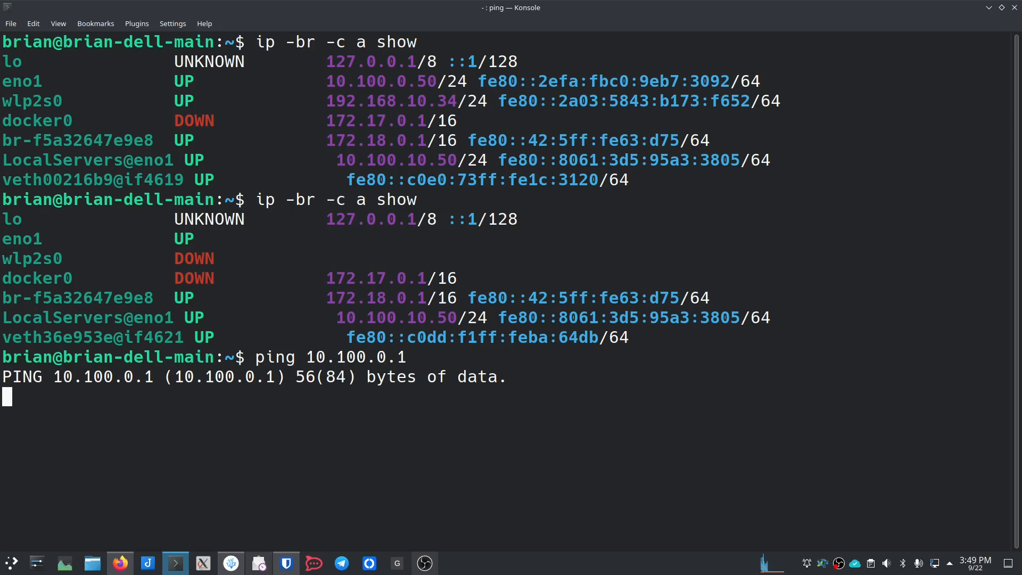
key("ctrl+c")
type("clear")
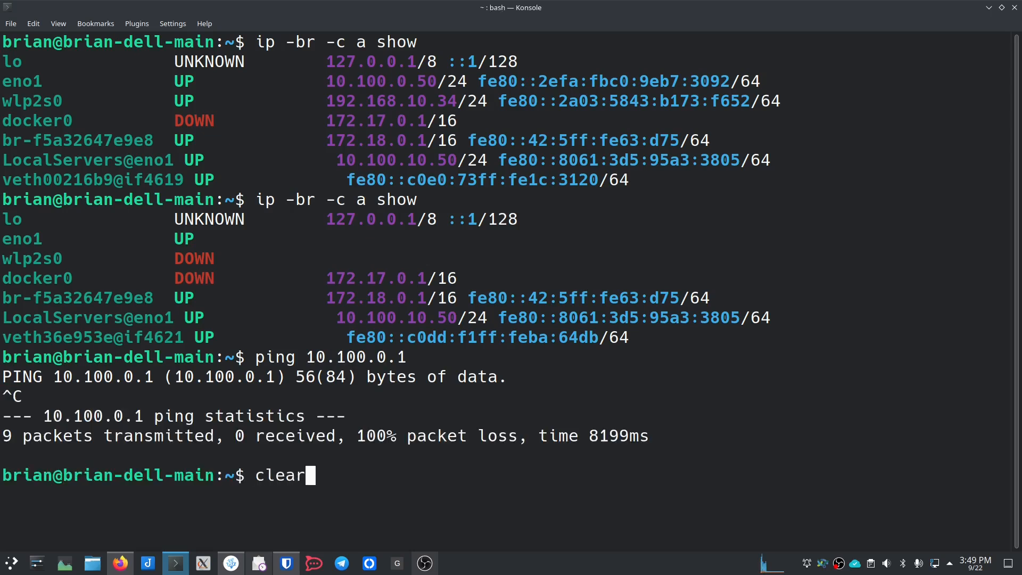
key("Return")
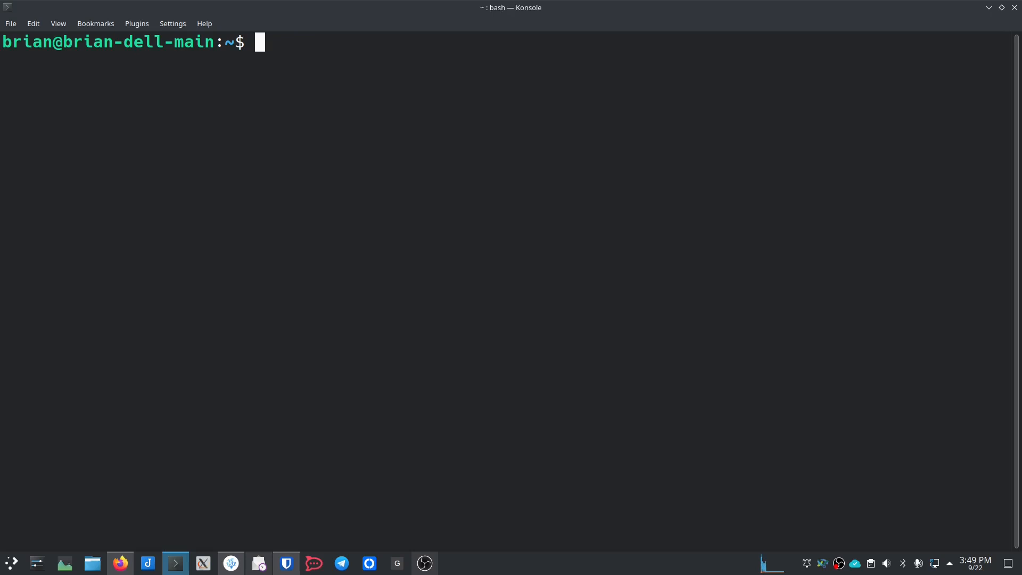
type("ping ")
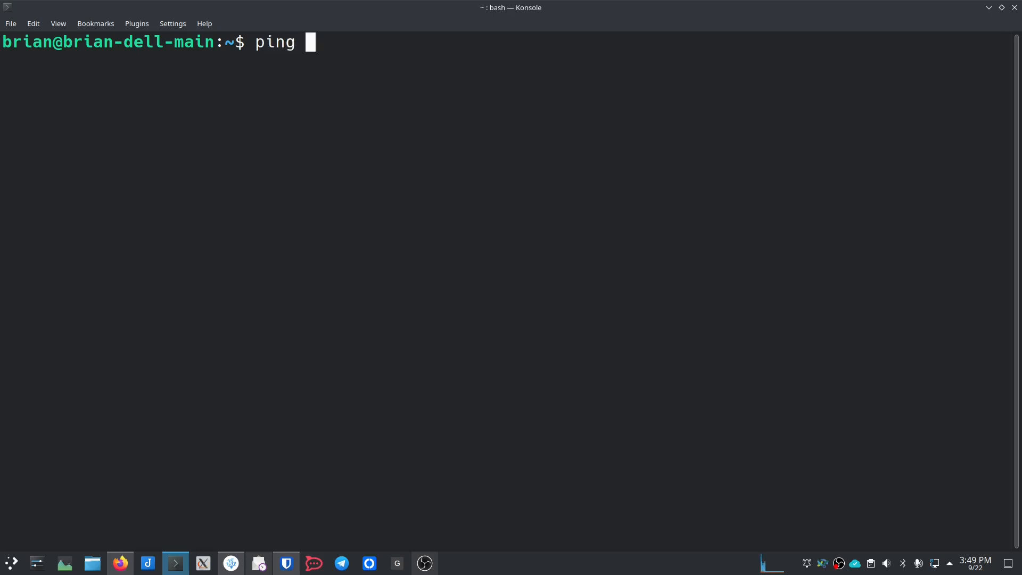
type("google.com")
key("Return")
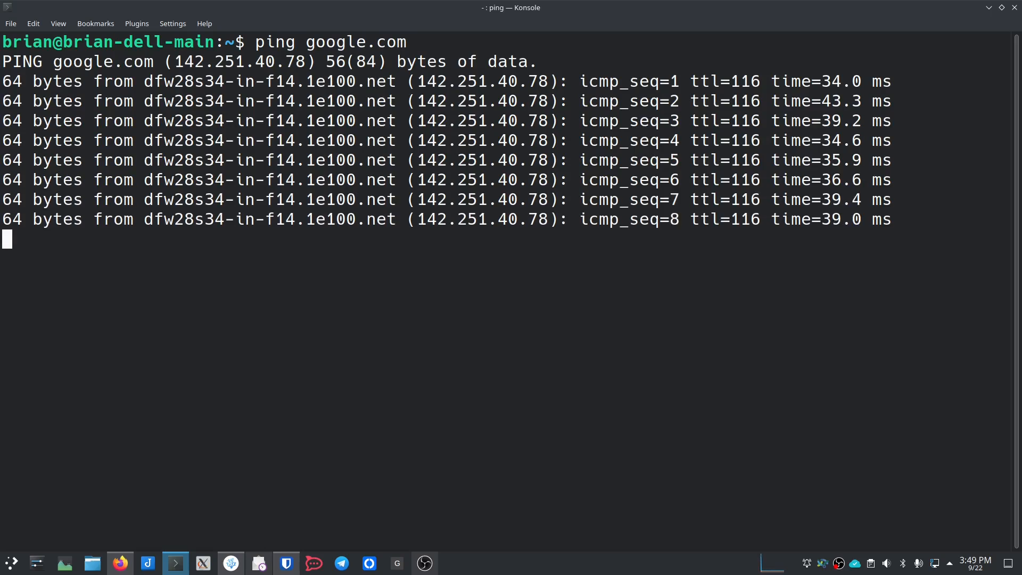
key("ctrl+c")
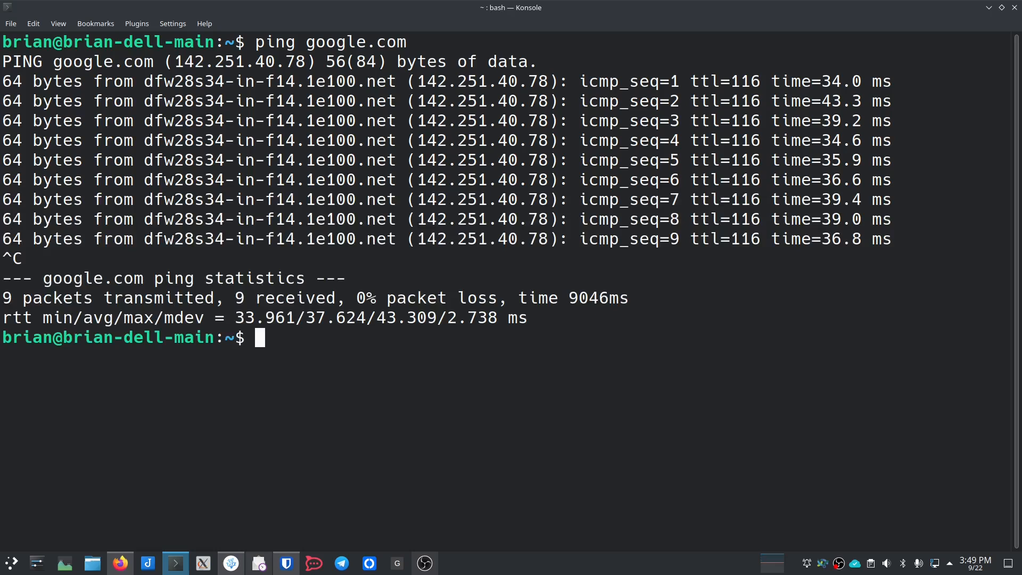
Step: Ping 10.100.30.1 and 10.100.40.1, both with 0% loss, clearing after each
type("ping 1")
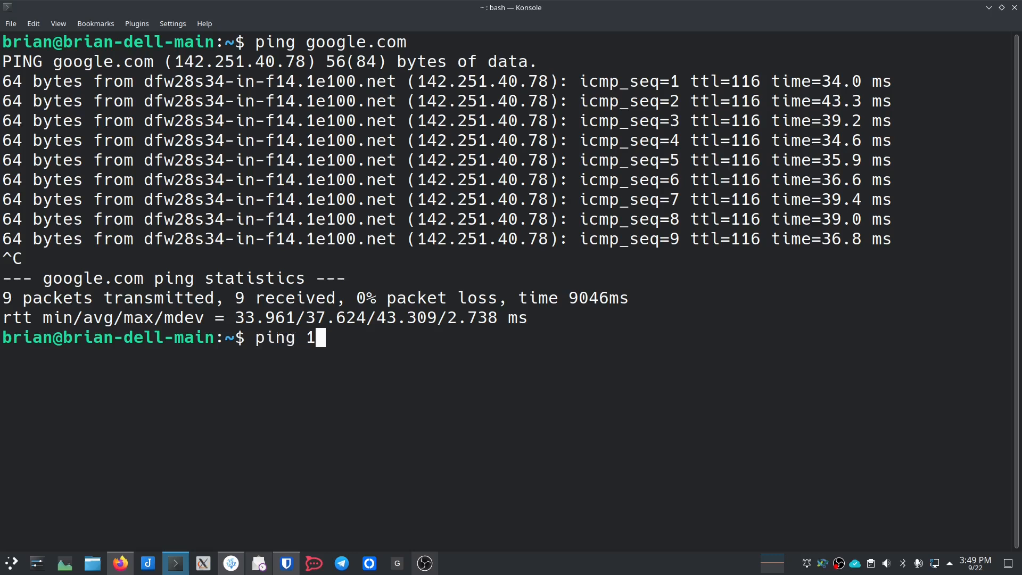
type("0.100.30.1")
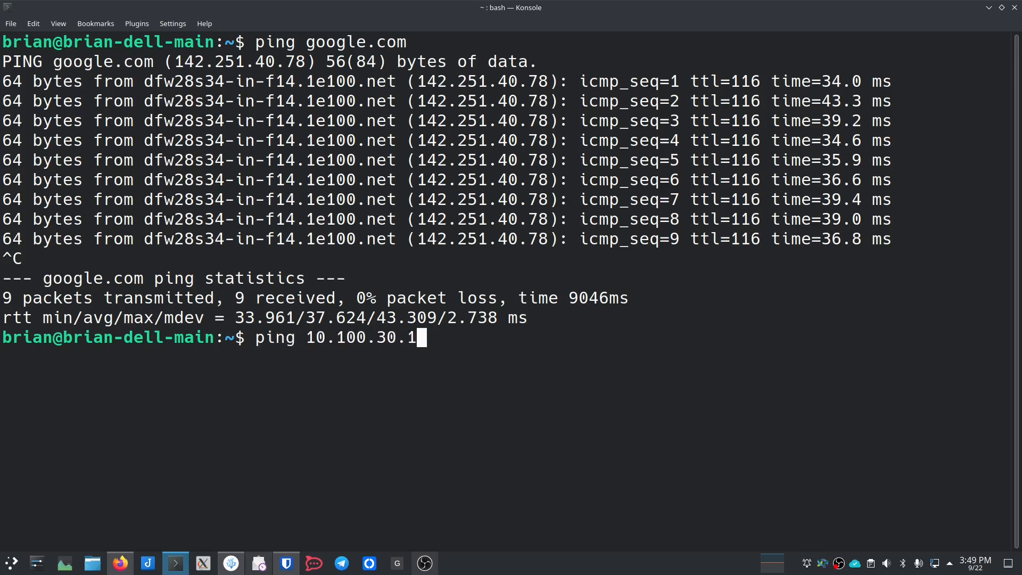
key("Return")
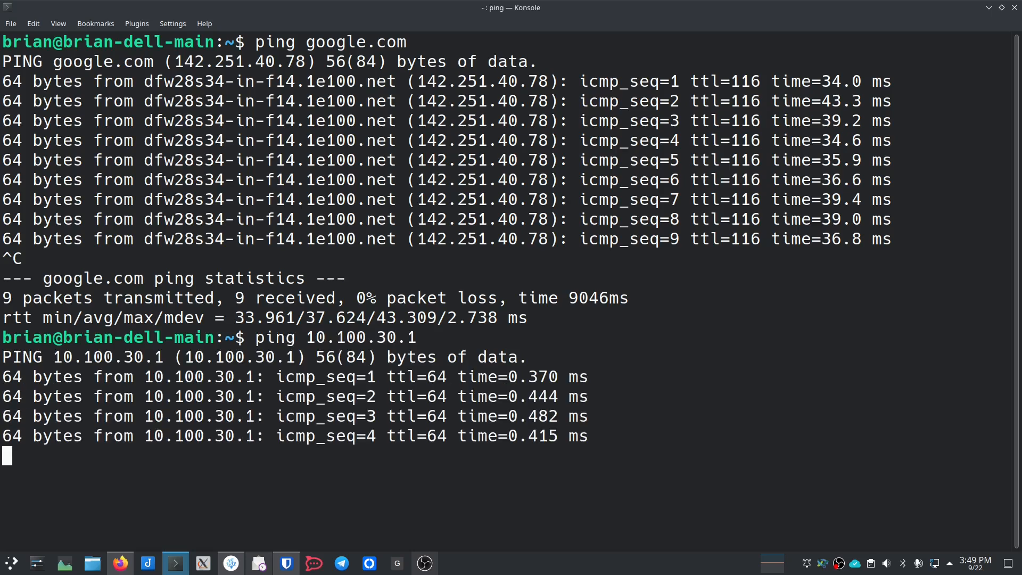
key("ctrl+c")
type("clear")
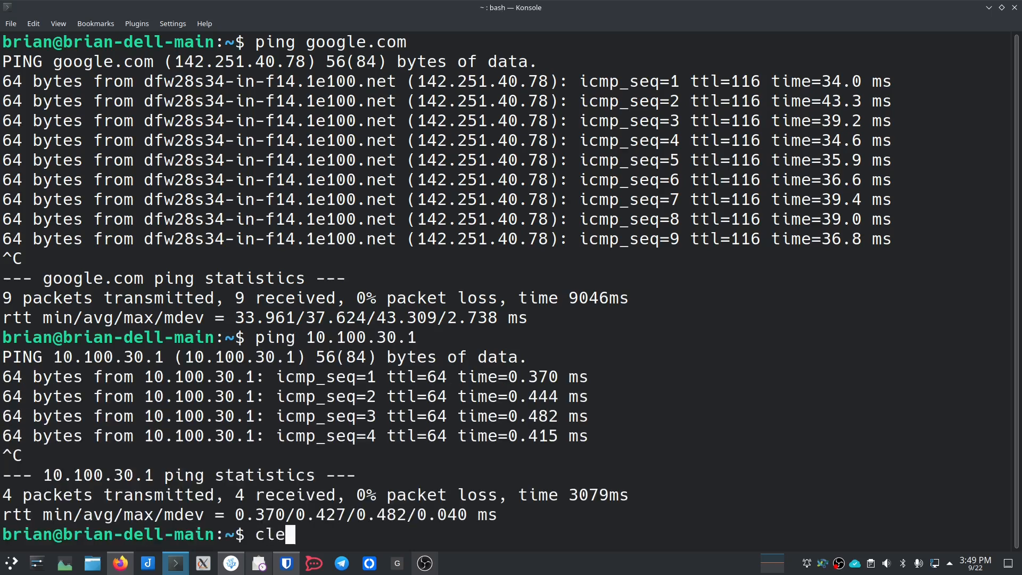
key("Return")
type("ping 10.100.40.1")
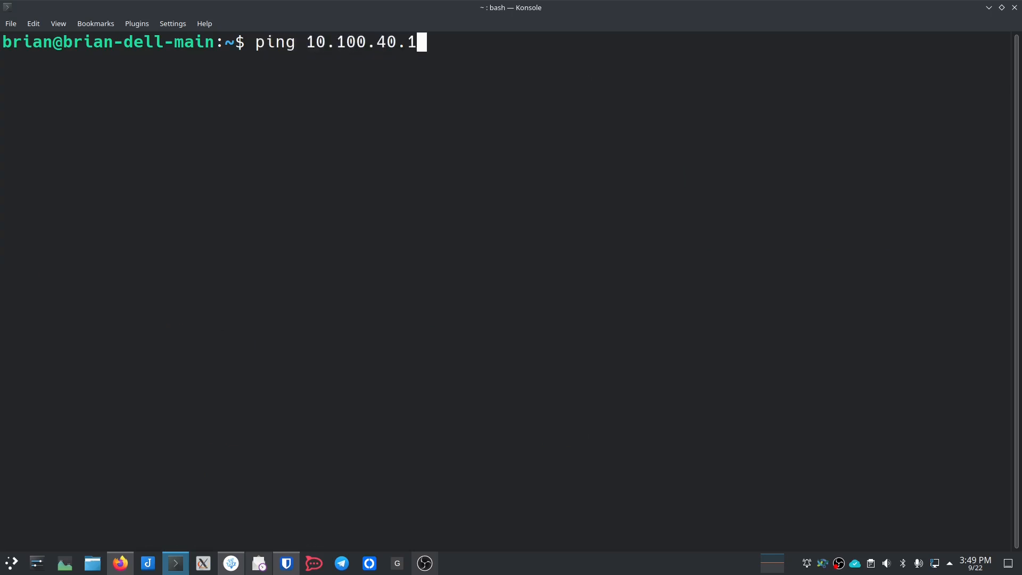
key("Return")
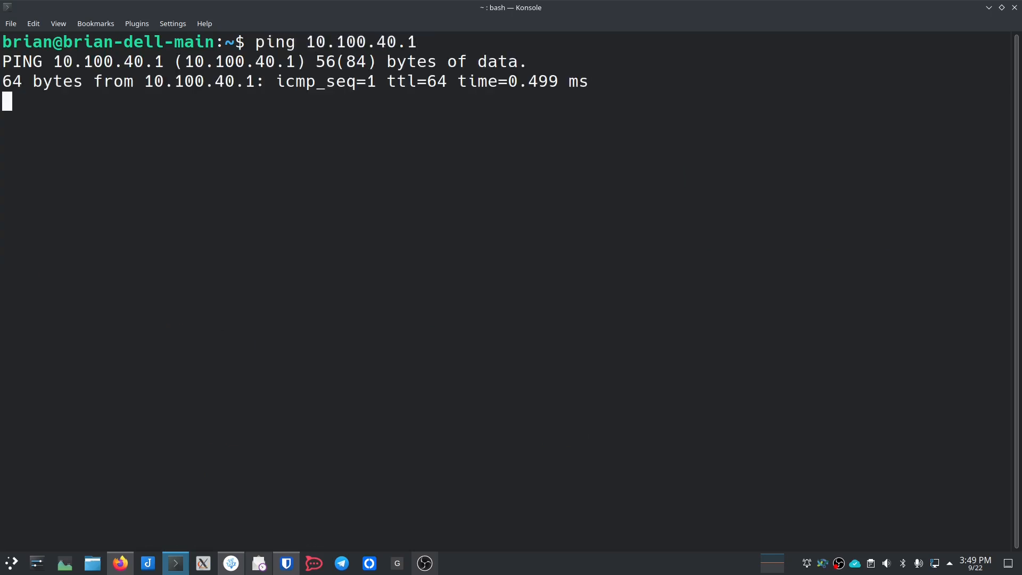
key("ctrl+c")
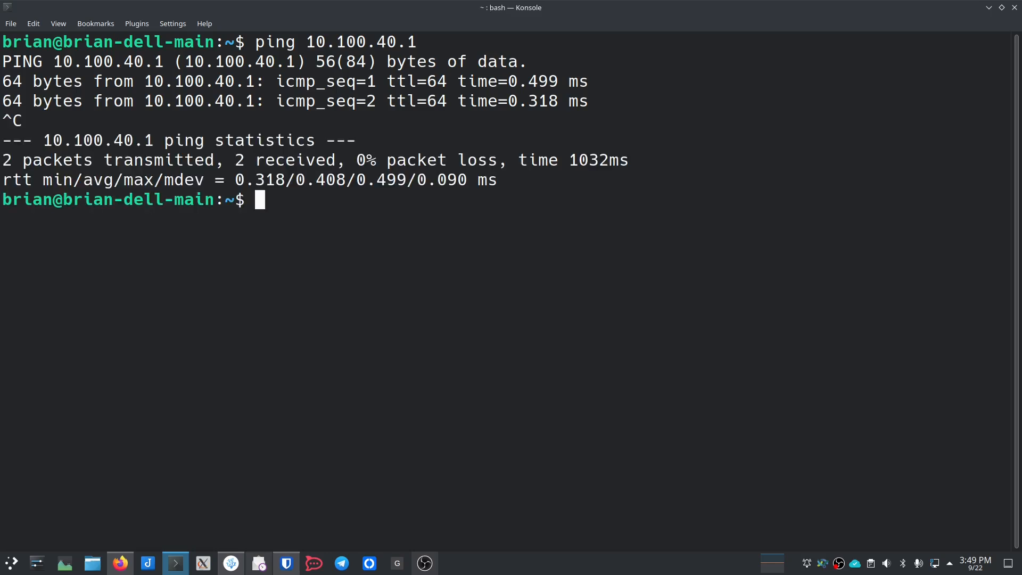
type("clear")
key("Return")
type("ip -br -c a show")
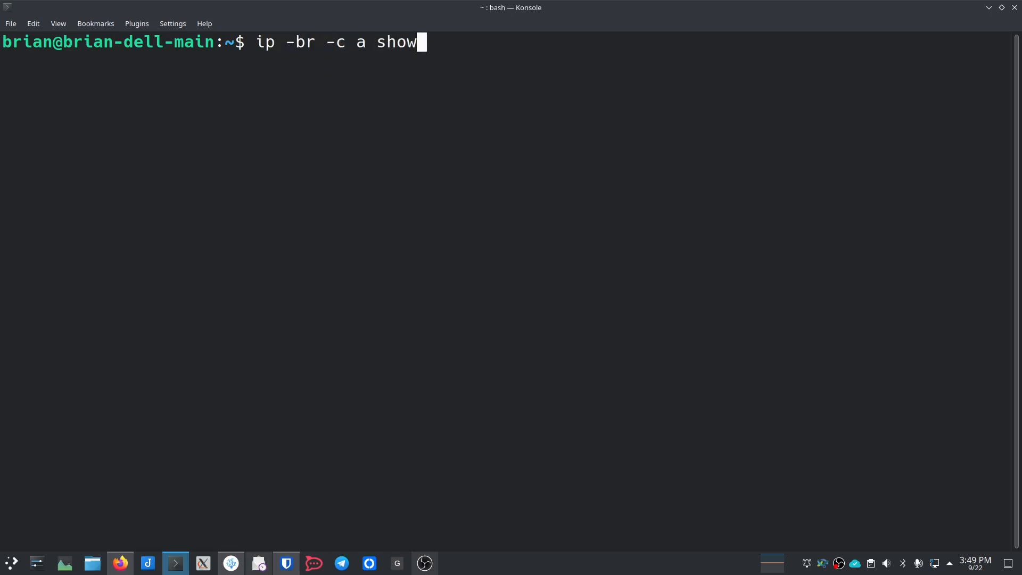
Step: List interfaces, ping 10.100.20.1 showing 100% packet loss, then clear the terminal
key("Return")
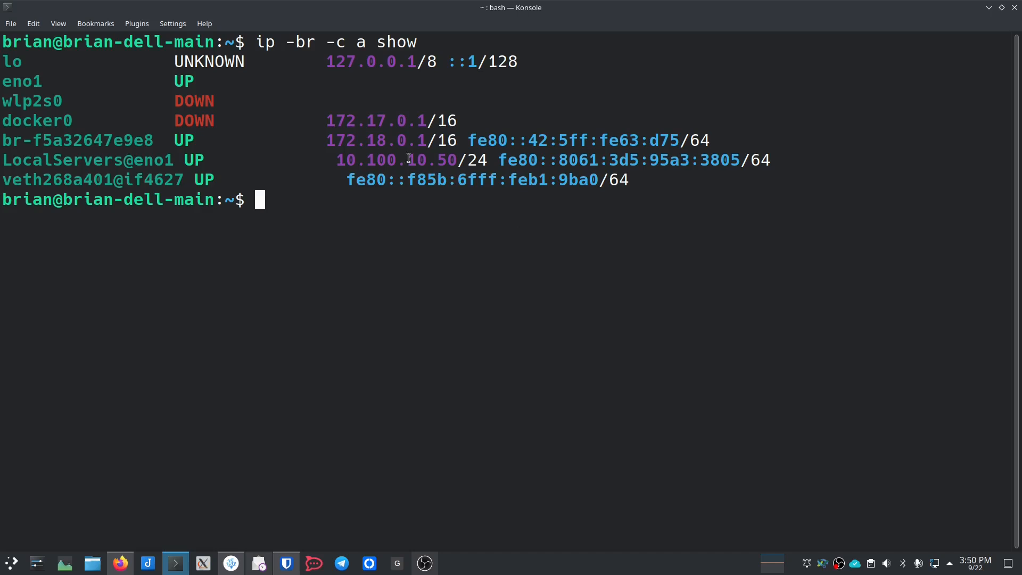
type("ping ")
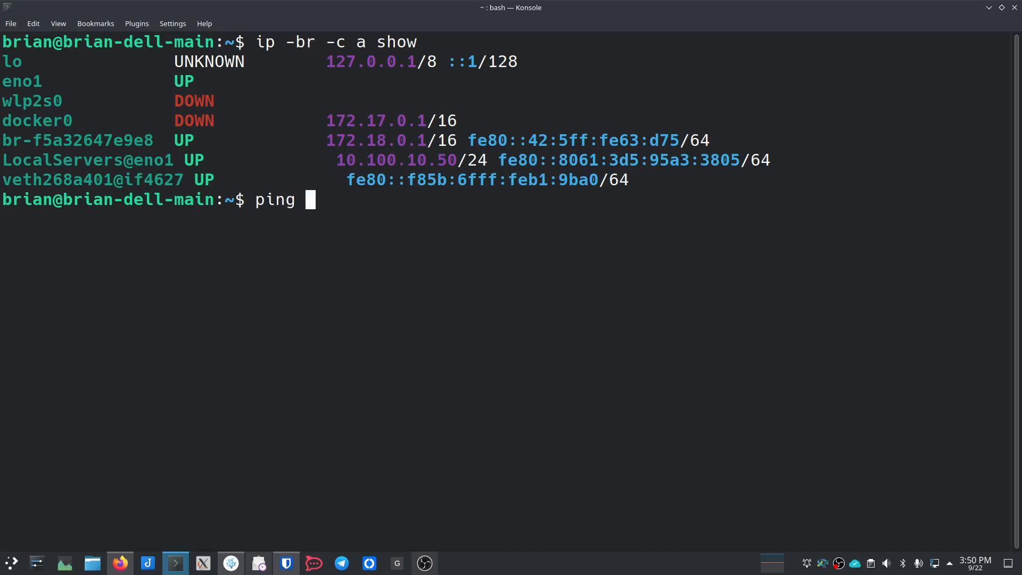
type("10.100.02")
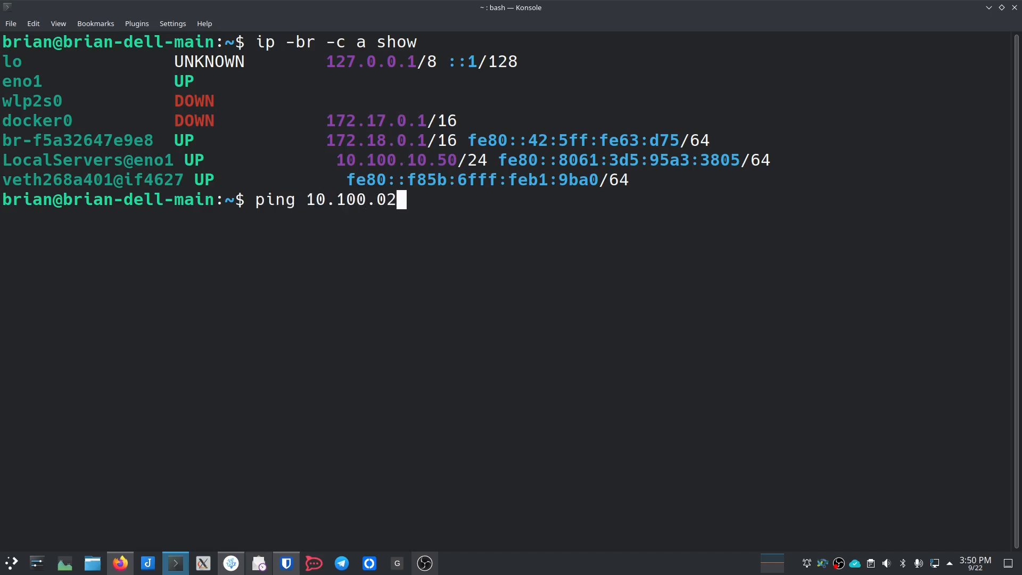
key("BackSpace")
key("BackSpace")
type("20.1")
key("Return")
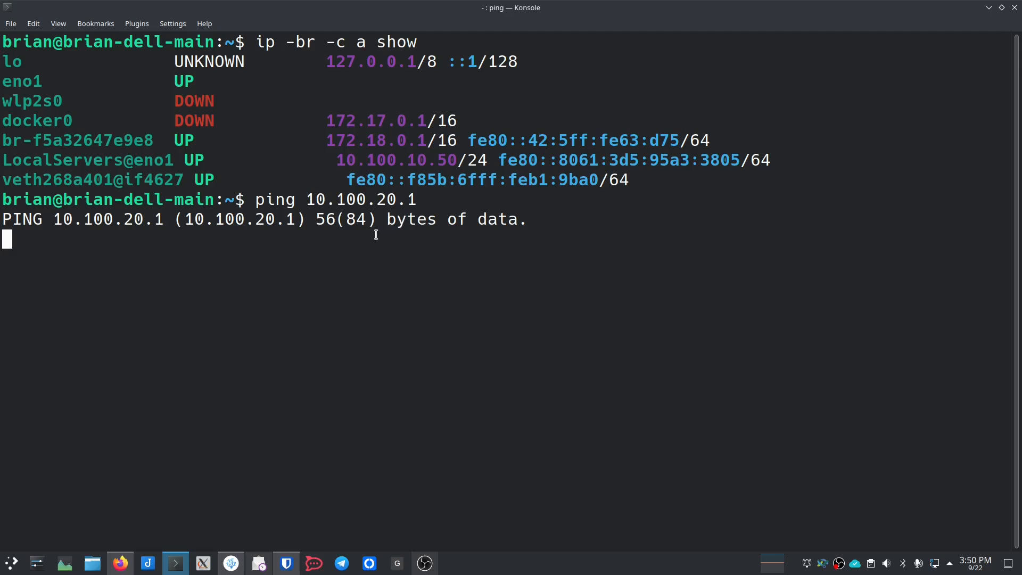
key("ctrl+c")
type("clear")
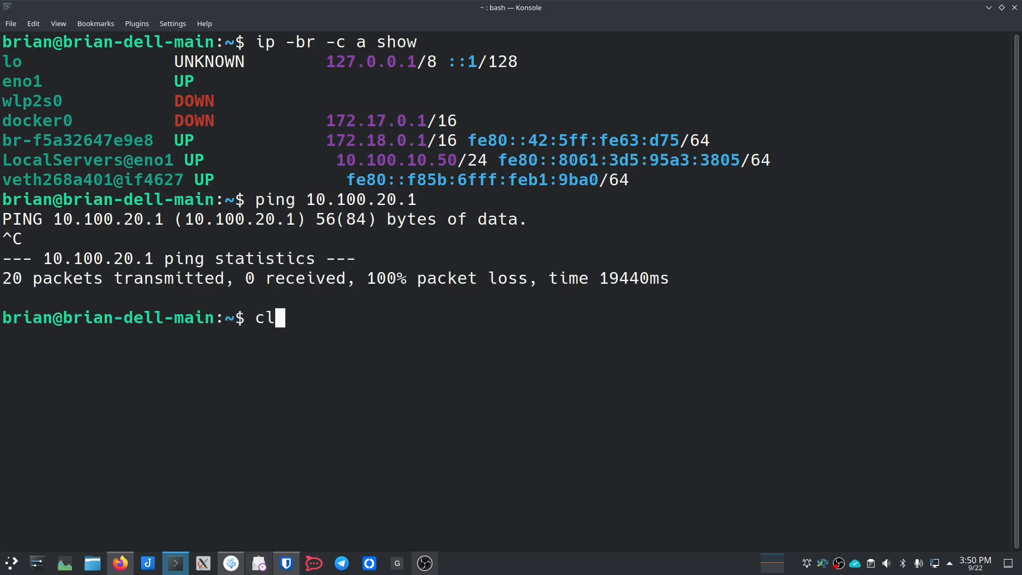
key("Return")
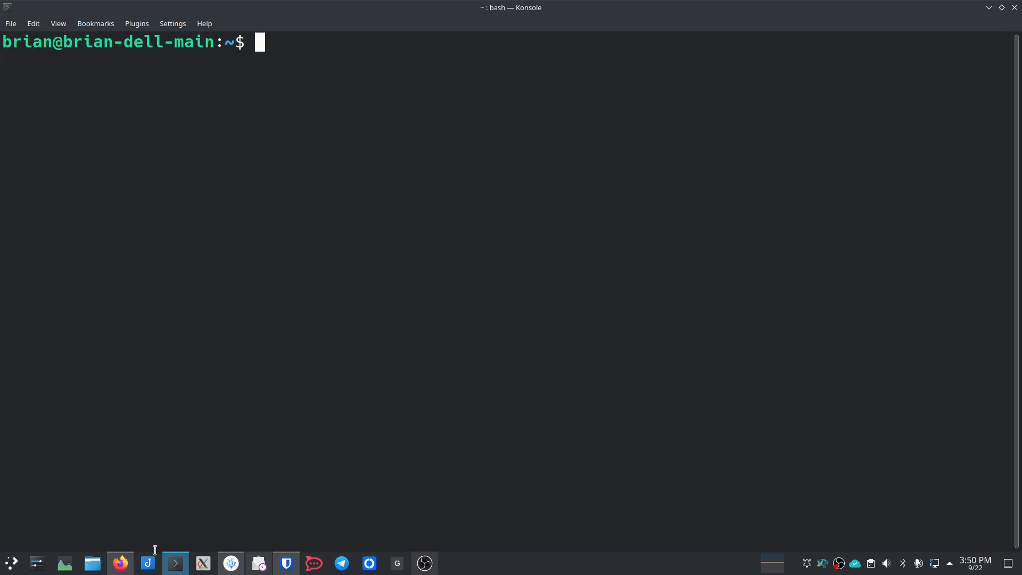
Step: In pfSense, show the Interfaces VLANs list with tags 10, 20, 30, 40 on igb0
left_click(120, 563)
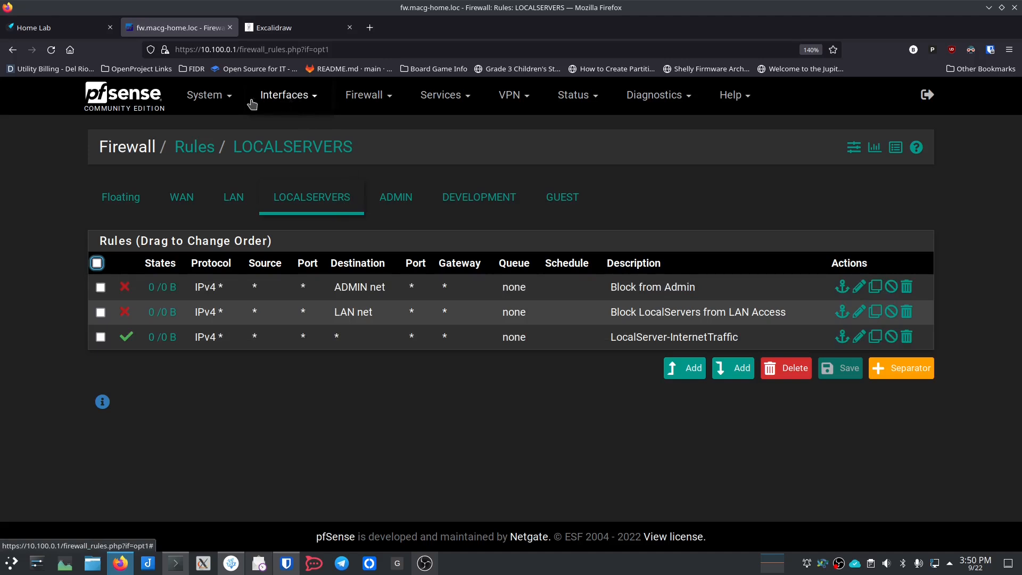
left_click(285, 98)
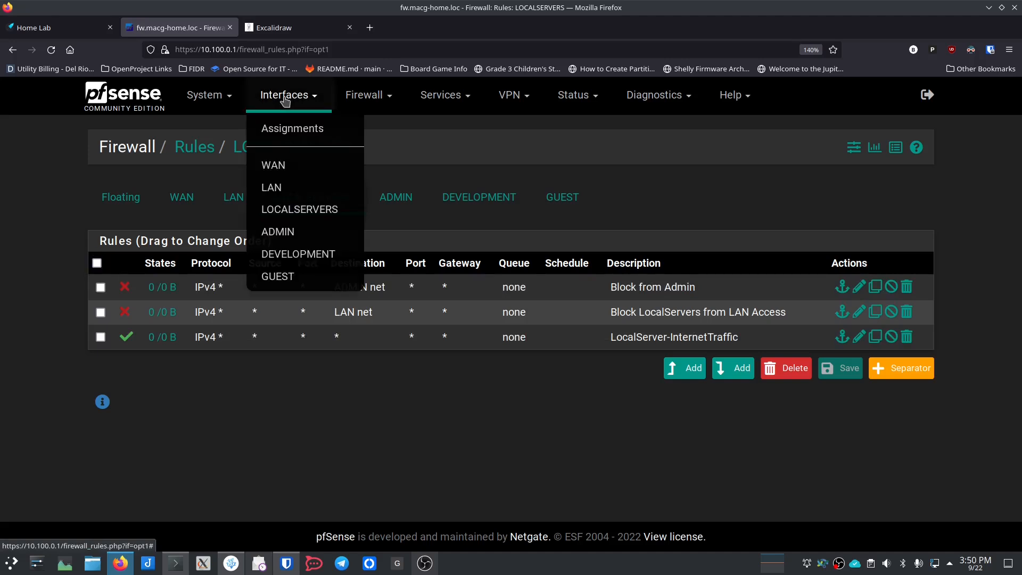
left_click(280, 206)
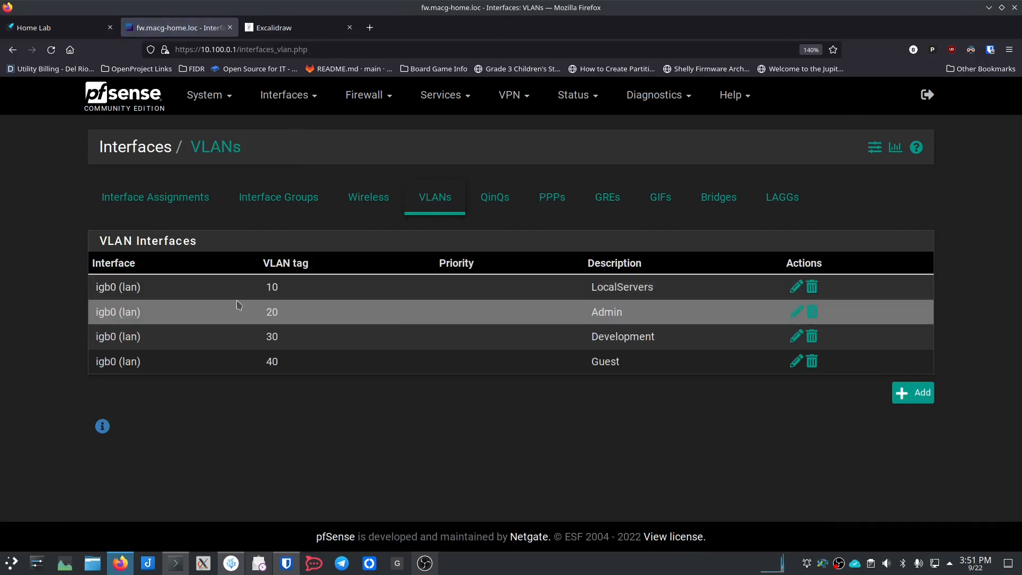
Step: Change the LocalServers VLAN 10 parent interface from igb0 to igb1 and save
left_click(795, 288)
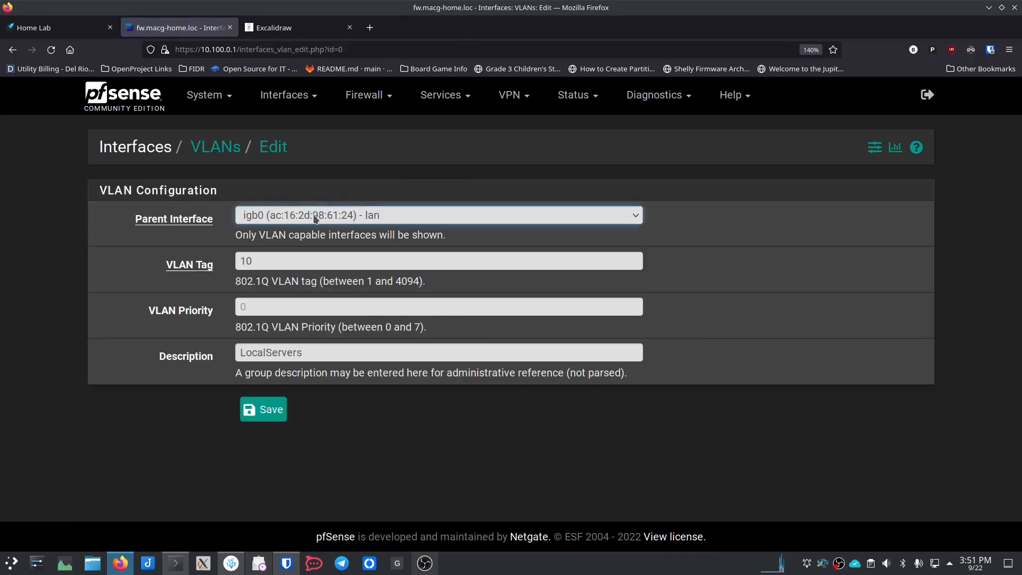
left_click(397, 216)
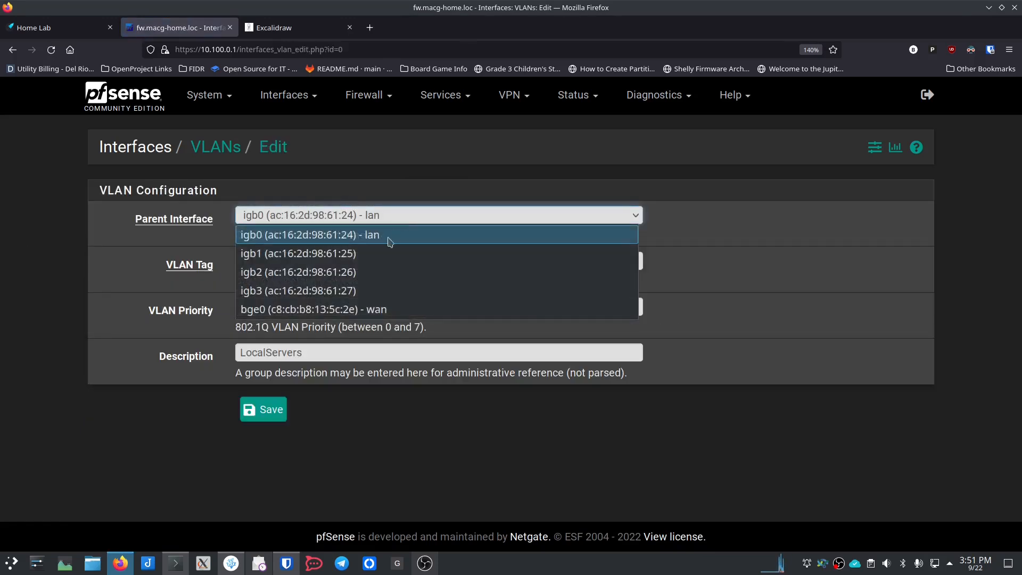
left_click(382, 253)
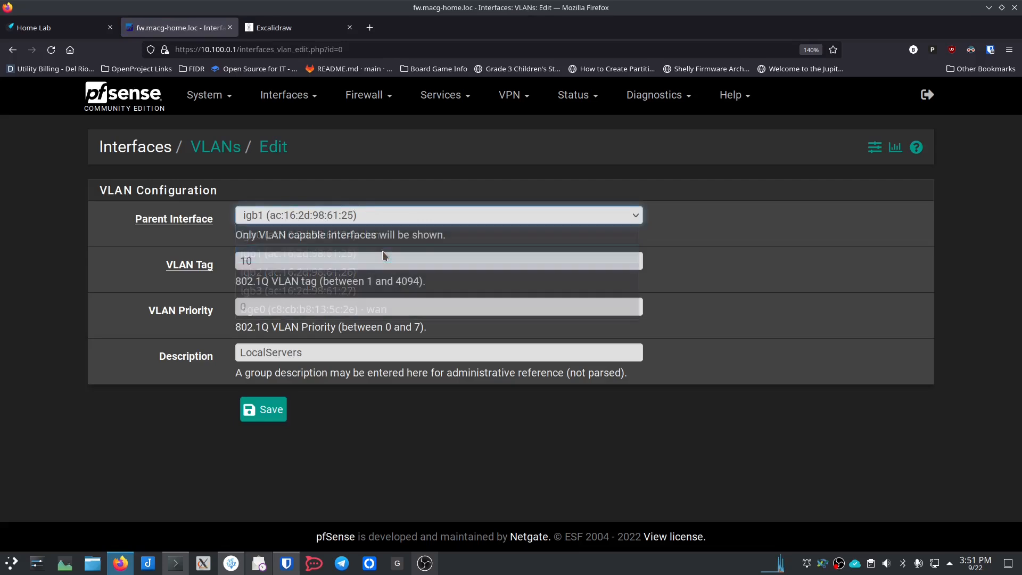
left_click(247, 420)
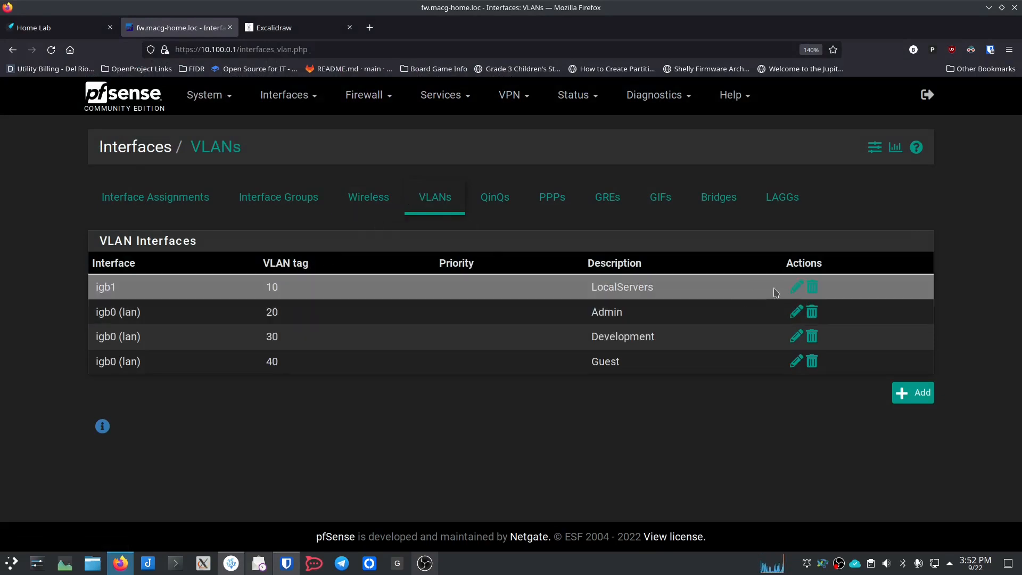
Step: Restore VLAN 10's parent interface to igb0 (lan) and save
left_click(797, 288)
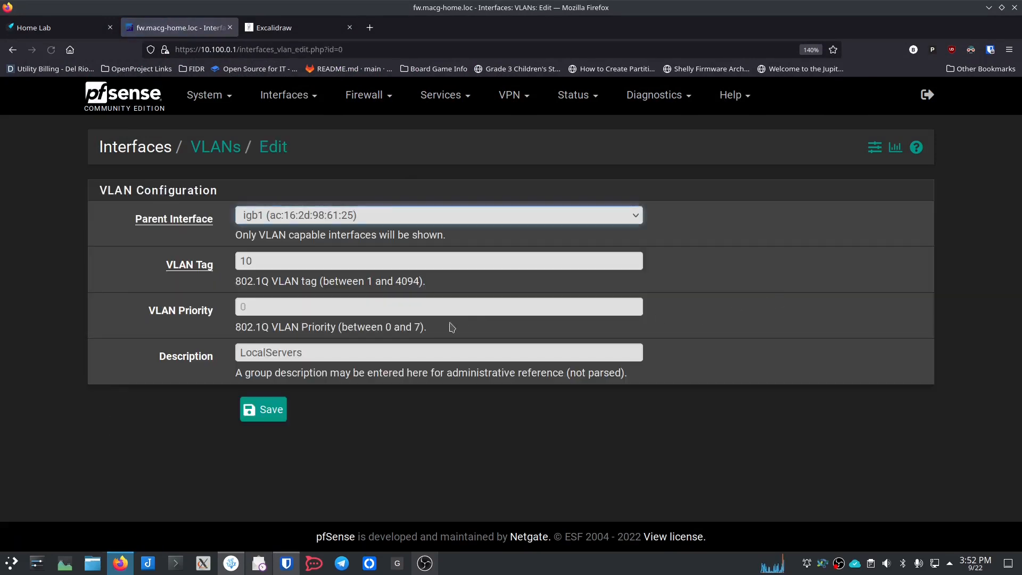
left_click(386, 215)
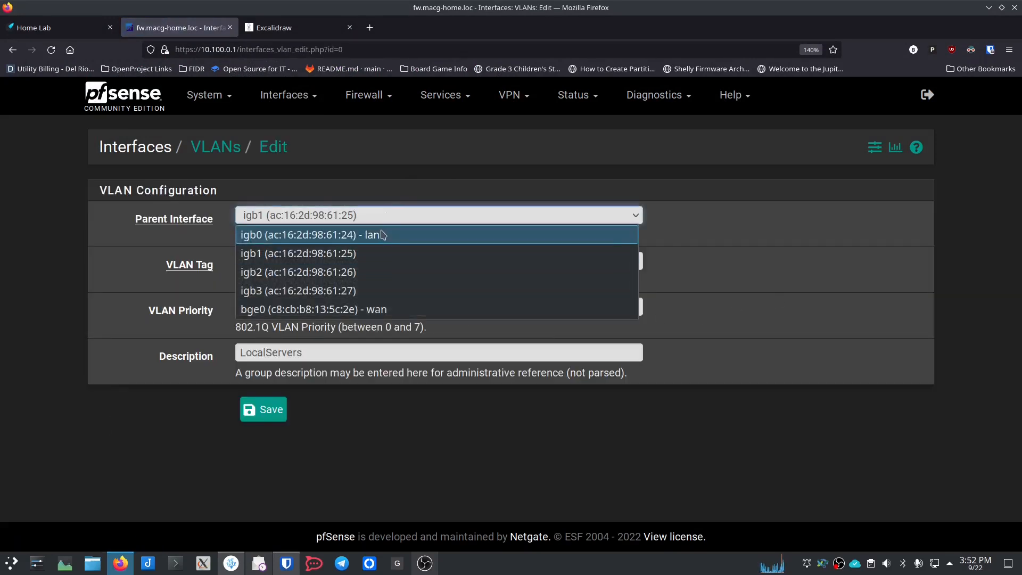
left_click(382, 233)
left_click(270, 411)
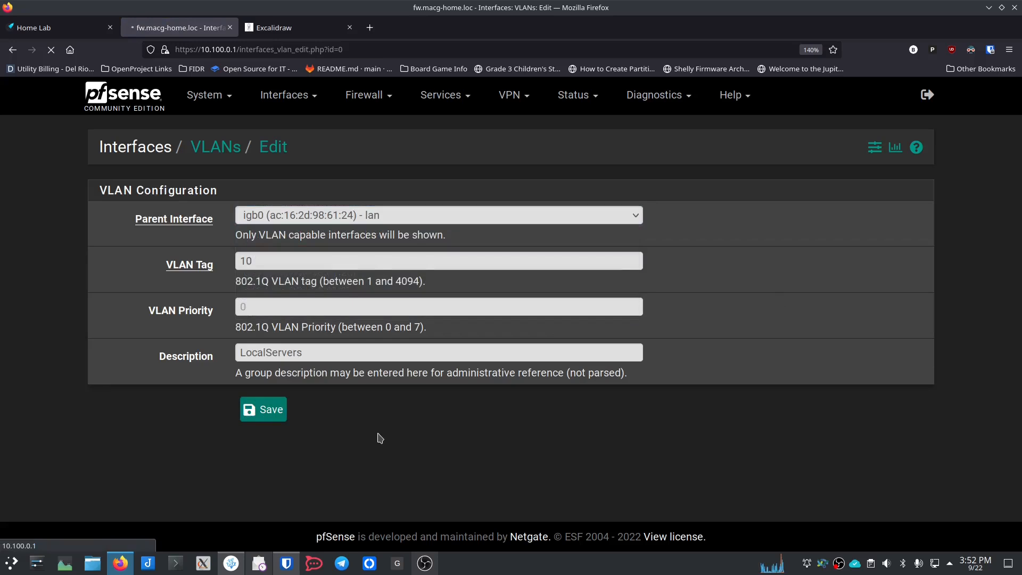